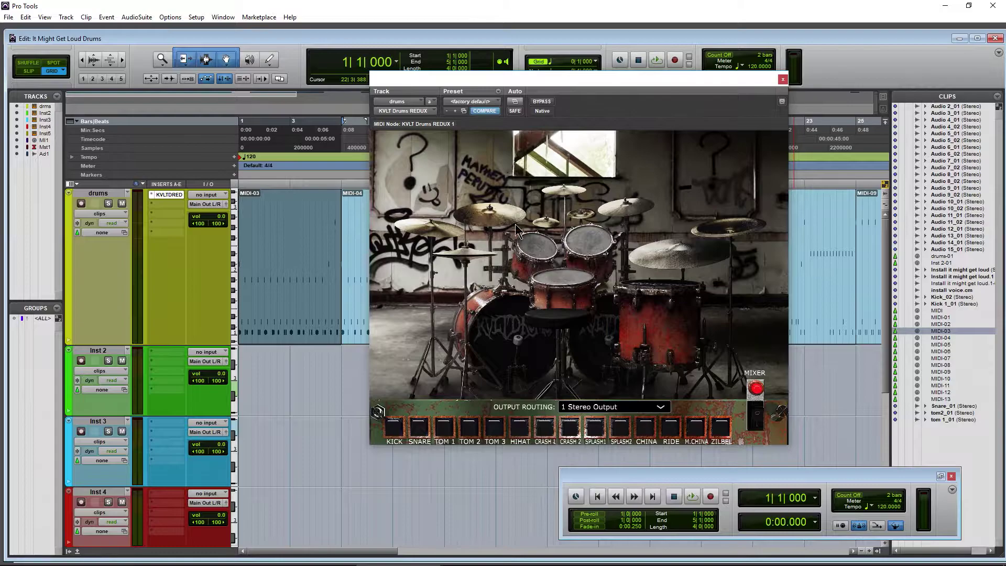
# - Switch to the browser and read the KVLT Drums product page, including its description and list of included drums
pyautogui.click(129, 560)
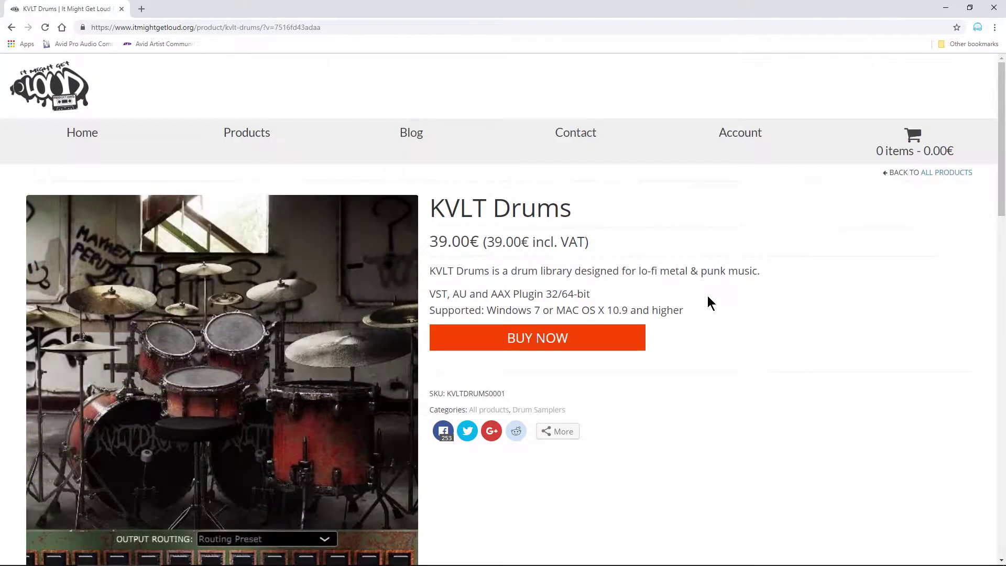
pyautogui.scroll(-6, 707, 297)
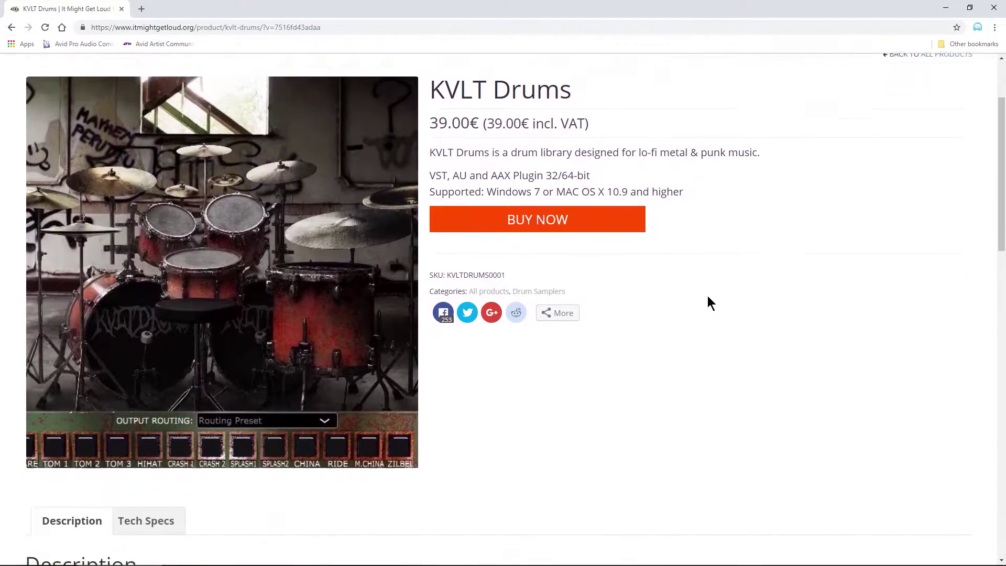
pyautogui.scroll(-4, 708, 297)
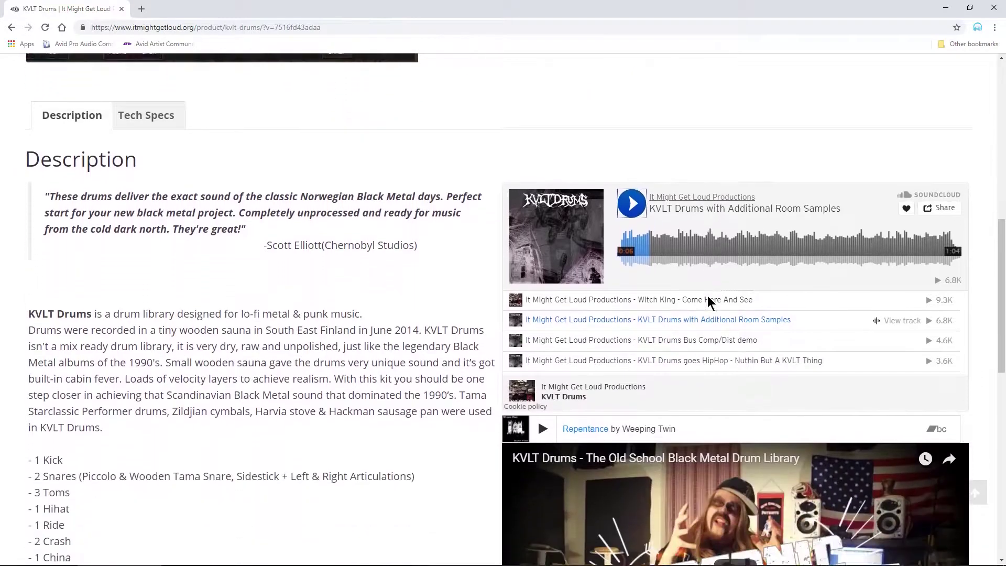
pyautogui.scroll(-3, 302, 315)
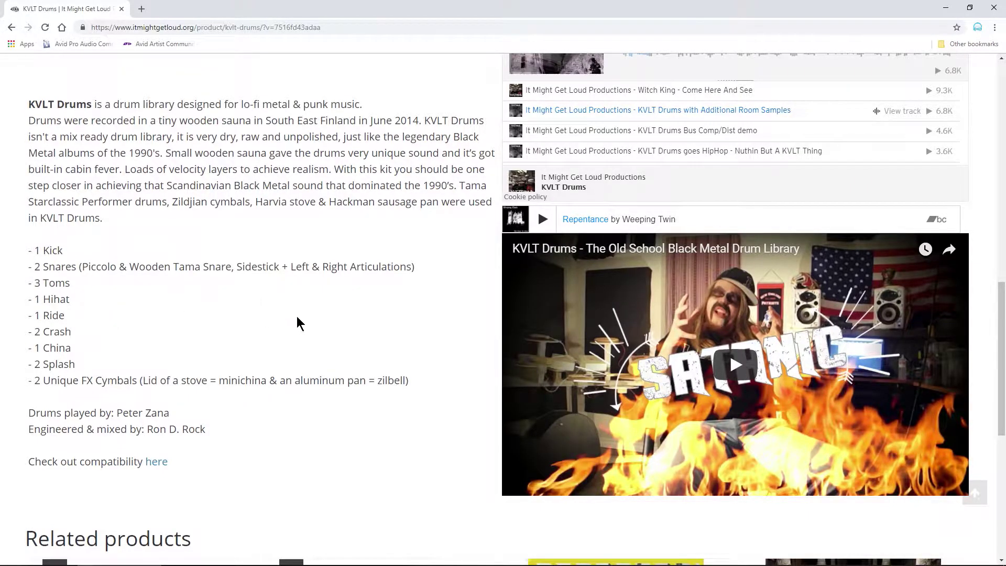
pyautogui.scroll(-3, 297, 316)
pyautogui.scroll(9, 315, 369)
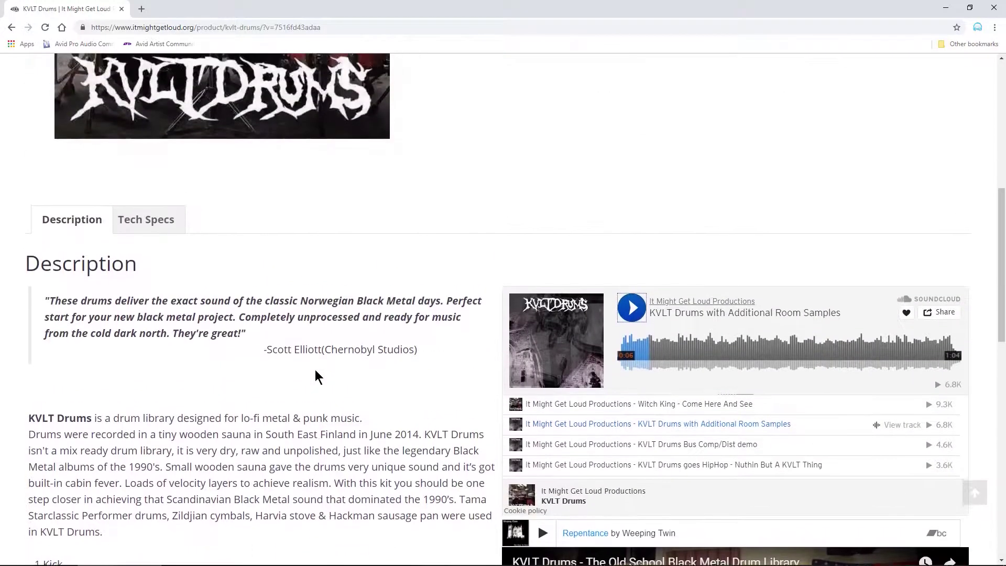
pyautogui.scroll(1, 315, 369)
pyautogui.scroll(-2, 735, 392)
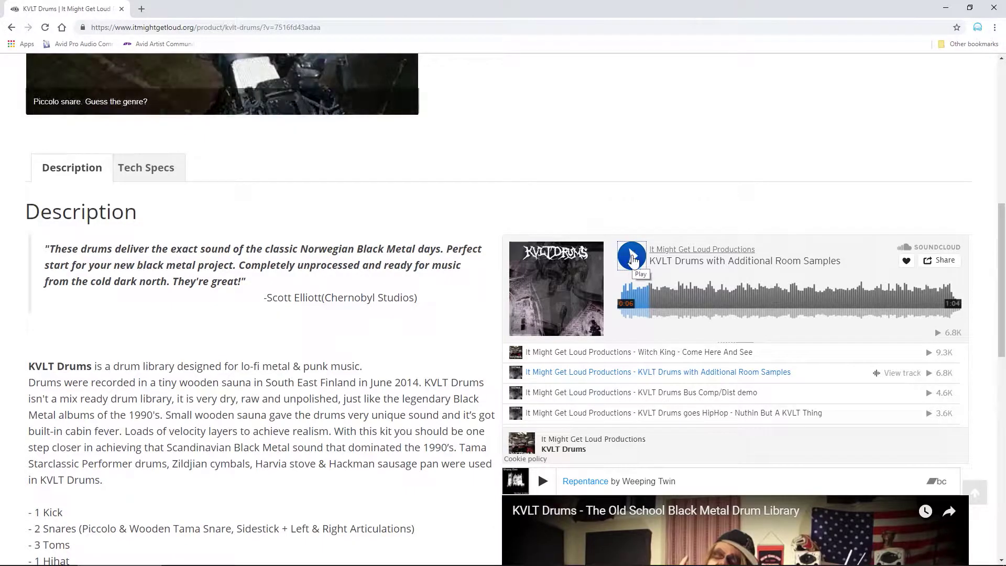
pyautogui.scroll(-1, 655, 362)
pyautogui.scroll(1, 653, 332)
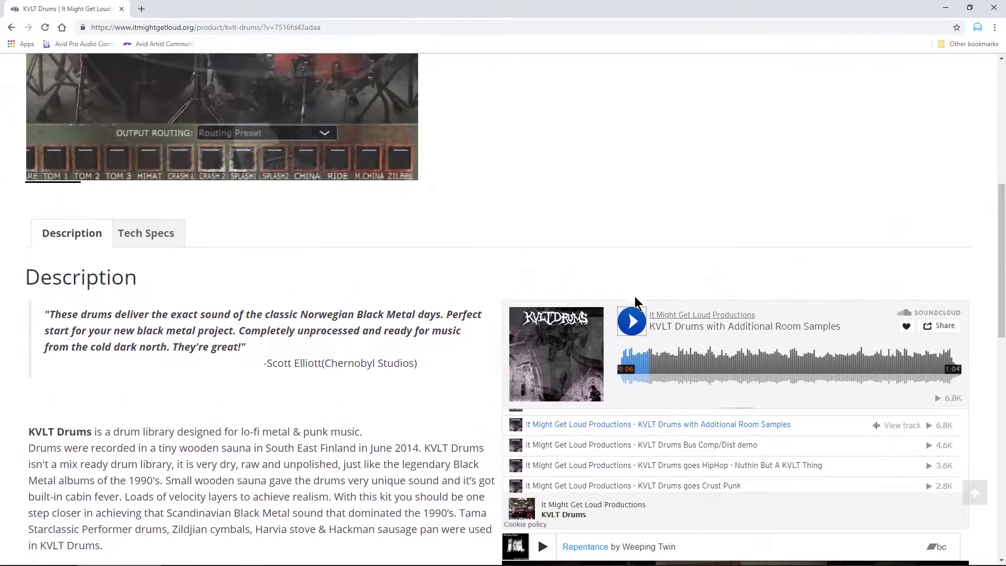
# - Listen to the "KVLT Drums with Additional Room Samples" and "KVLT Drums Processed Metal Grooves" demos, and pause playback
pyautogui.click(631, 323)
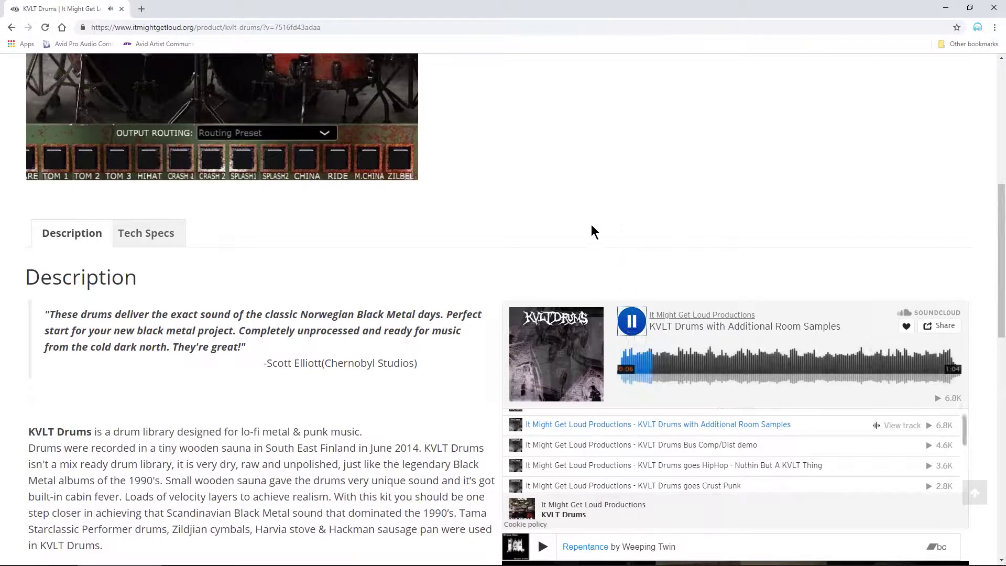
pyautogui.scroll(-1, 568, 386)
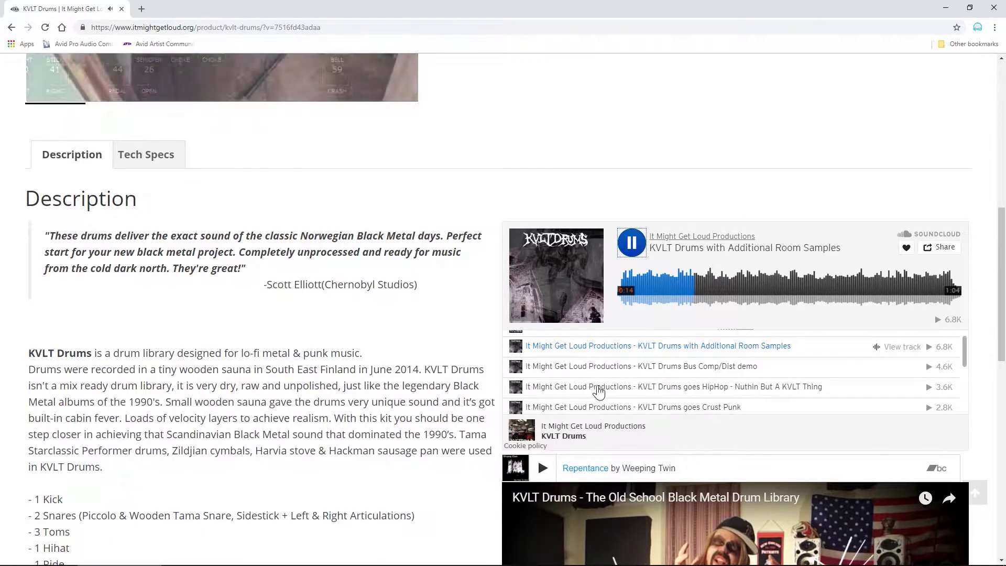
pyautogui.scroll(-3, 600, 387)
pyautogui.click(600, 378)
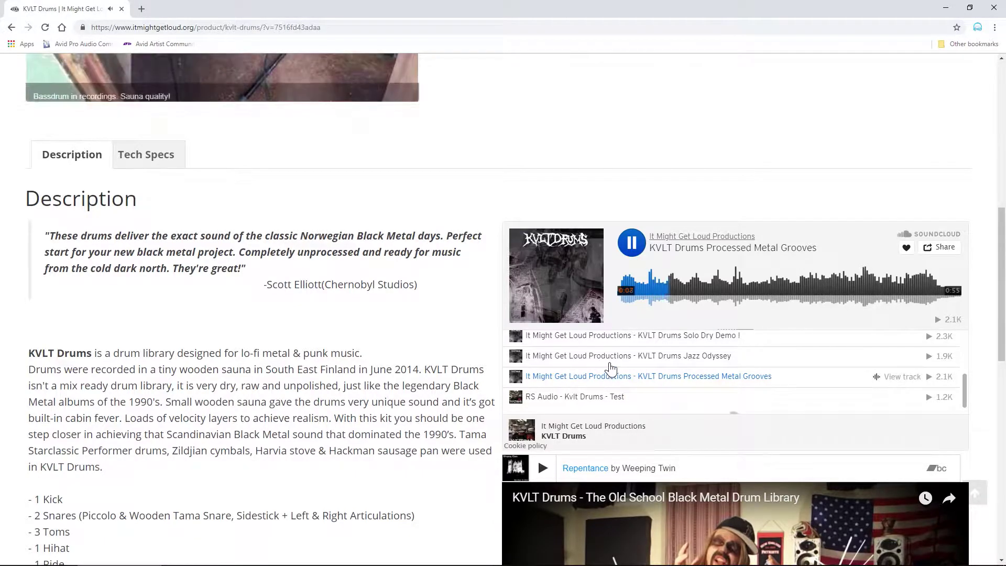
pyautogui.click(631, 242)
# - Skim the product page once more up to its beginning, and switch back to Pro Tools
pyautogui.scroll(1, 386, 399)
pyautogui.scroll(8, 512, 433)
pyautogui.scroll(-10, 517, 431)
pyautogui.scroll(5, 518, 436)
pyautogui.scroll(-4, 537, 419)
pyautogui.scroll(9, 389, 419)
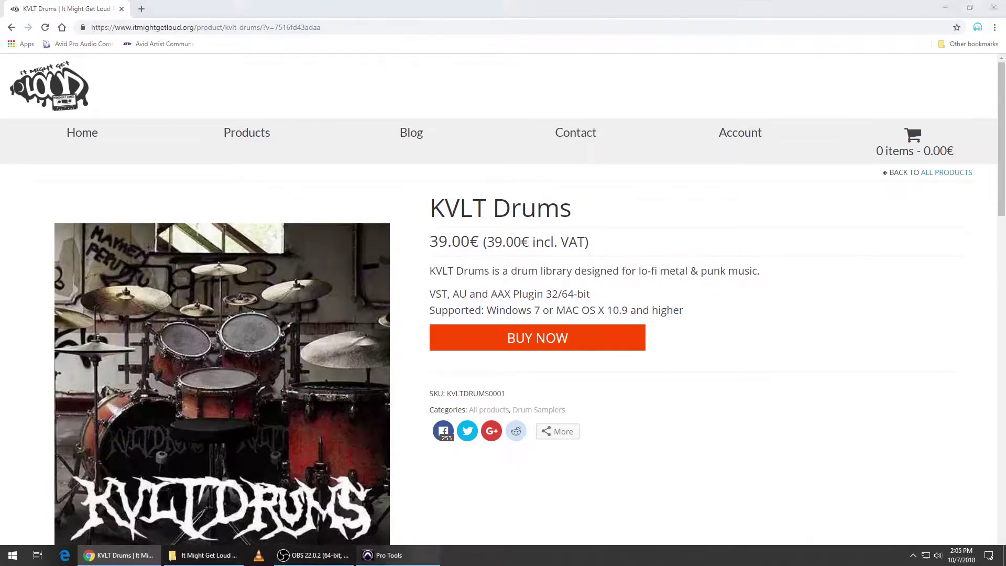
pyautogui.click(388, 555)
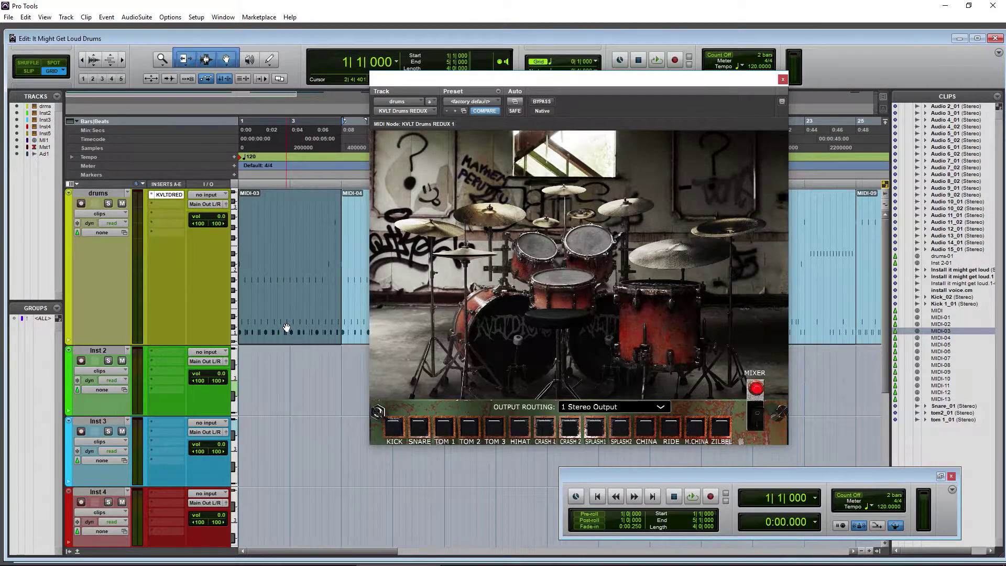
# - View the genre packs in the It Might Get Loud MIDI folder in File Explorer, and put the folder window away
pyautogui.click(204, 555)
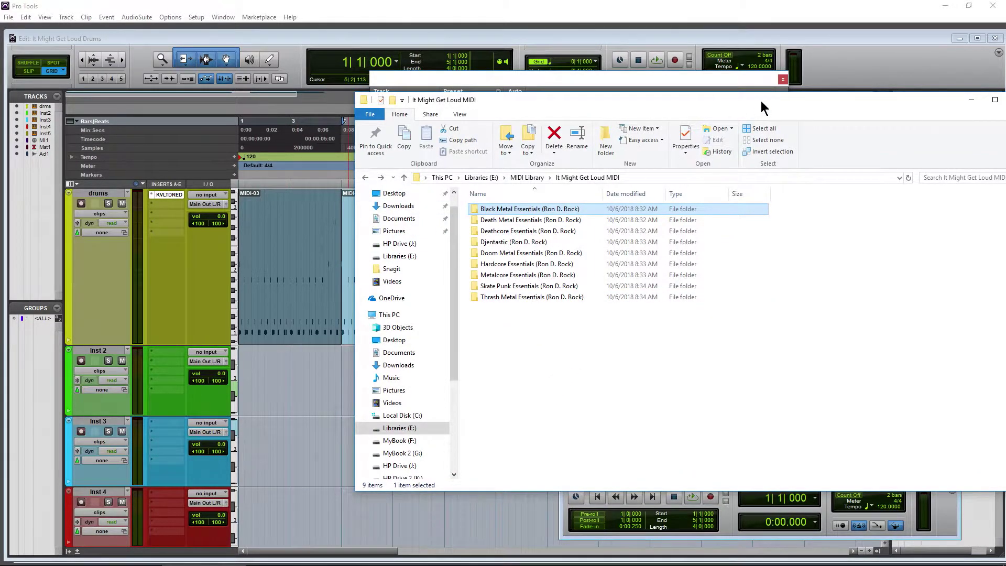
pyautogui.moveTo(762, 101); pyautogui.dragTo(592, 113)
pyautogui.click(797, 115)
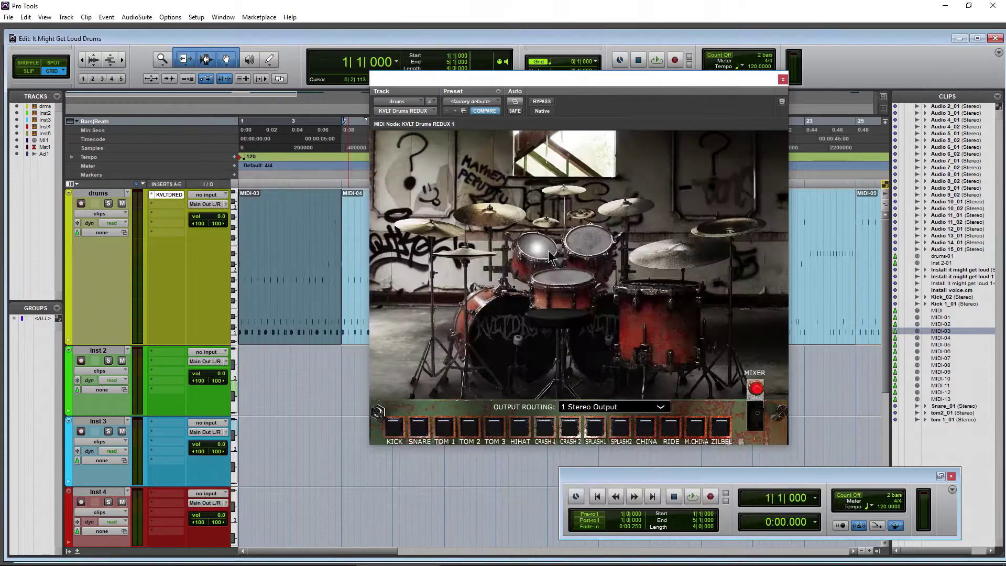
# - Audition the kick, snare and toms on the KVLT Drums REDUX kit picture
pyautogui.moveTo(548, 85)
pyautogui.mouseDown()
pyautogui.moveTo(535, 88)
pyautogui.moveTo(554, 85)
pyautogui.mouseUp()
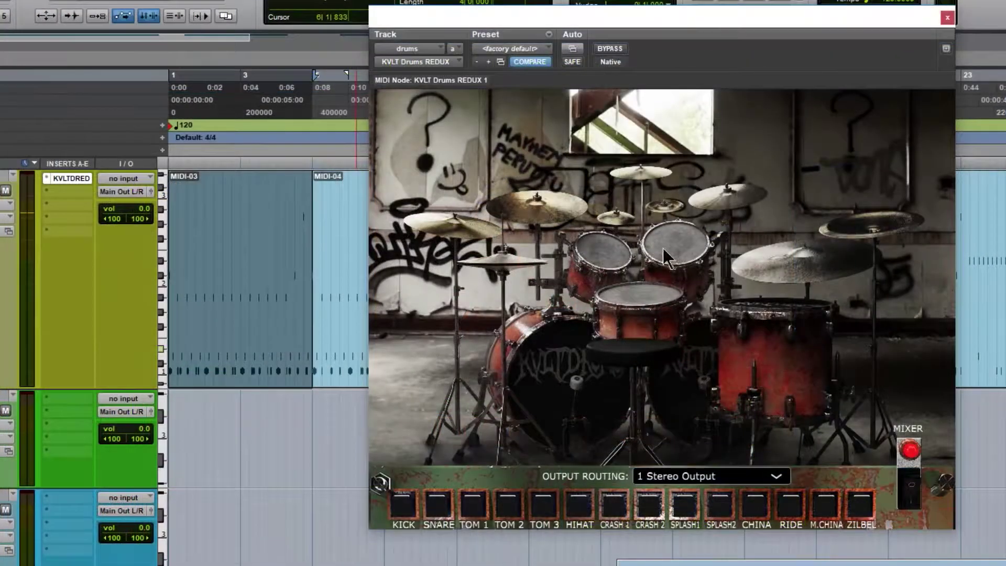
pyautogui.click(525, 354)
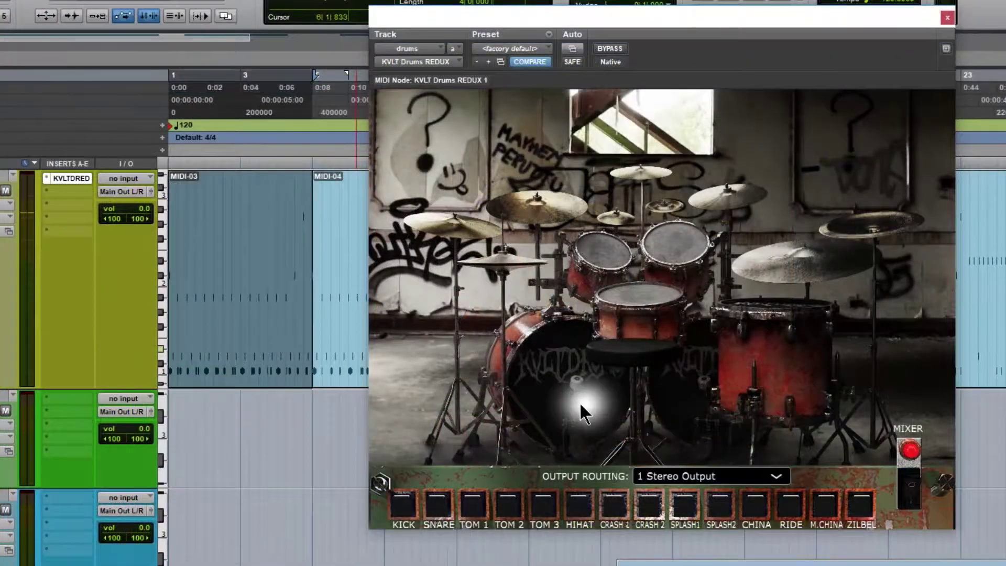
pyautogui.click(633, 294)
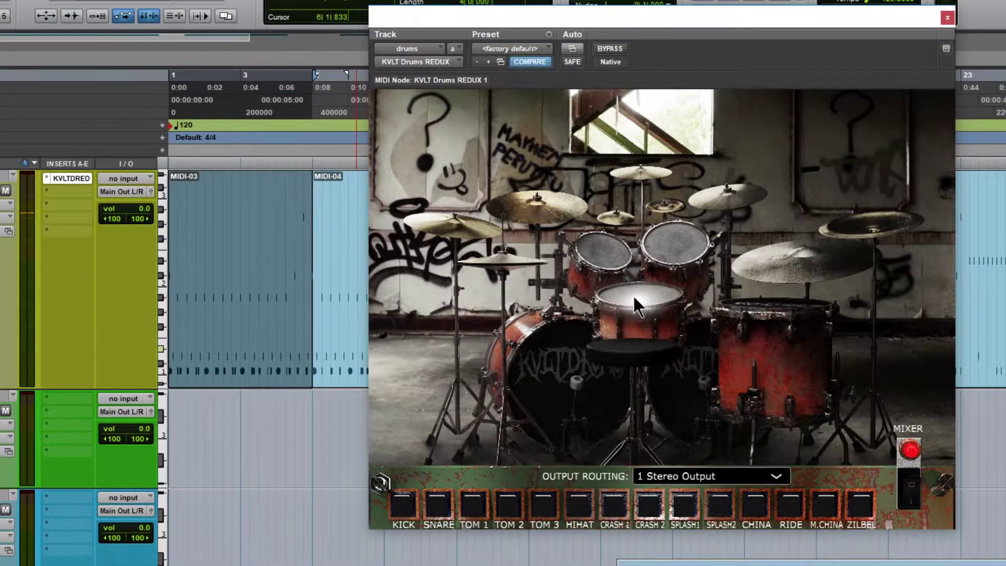
pyautogui.click(621, 285)
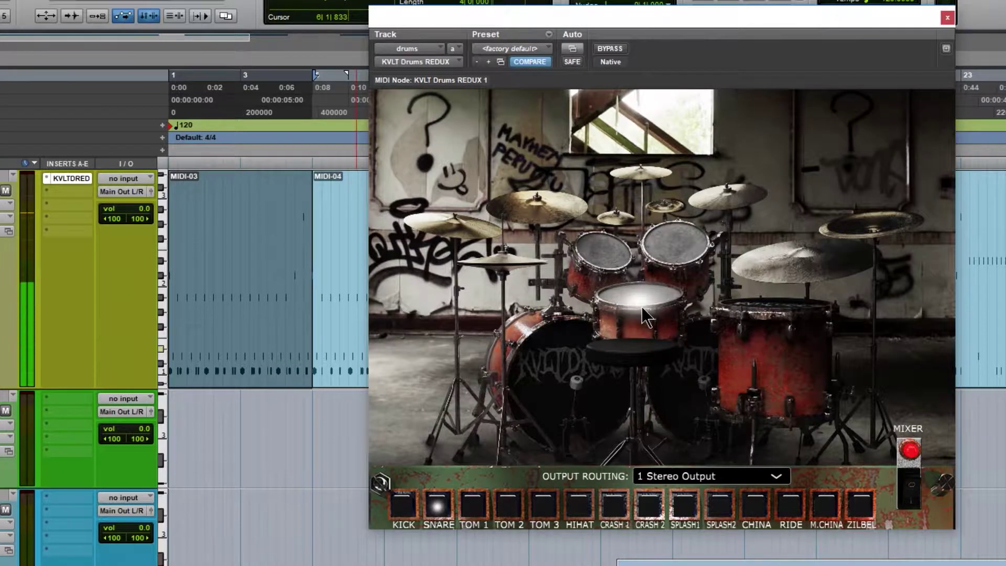
pyautogui.click(599, 249)
pyautogui.click(661, 238)
pyautogui.click(737, 300)
pyautogui.click(690, 386)
# - Audition the hi-hat and the crash, splash, china and ride cymbals around the kit
pyautogui.click(510, 257)
pyautogui.click(563, 209)
pyautogui.click(602, 255)
pyautogui.click(615, 215)
pyautogui.click(667, 205)
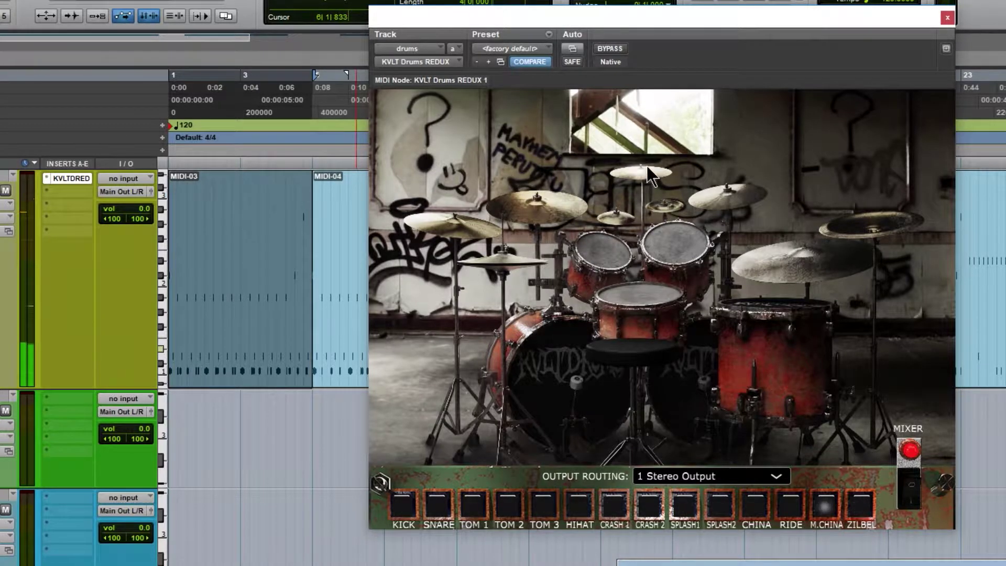
pyautogui.click(646, 166)
pyautogui.click(660, 236)
pyautogui.click(724, 198)
pyautogui.click(788, 254)
pyautogui.click(849, 235)
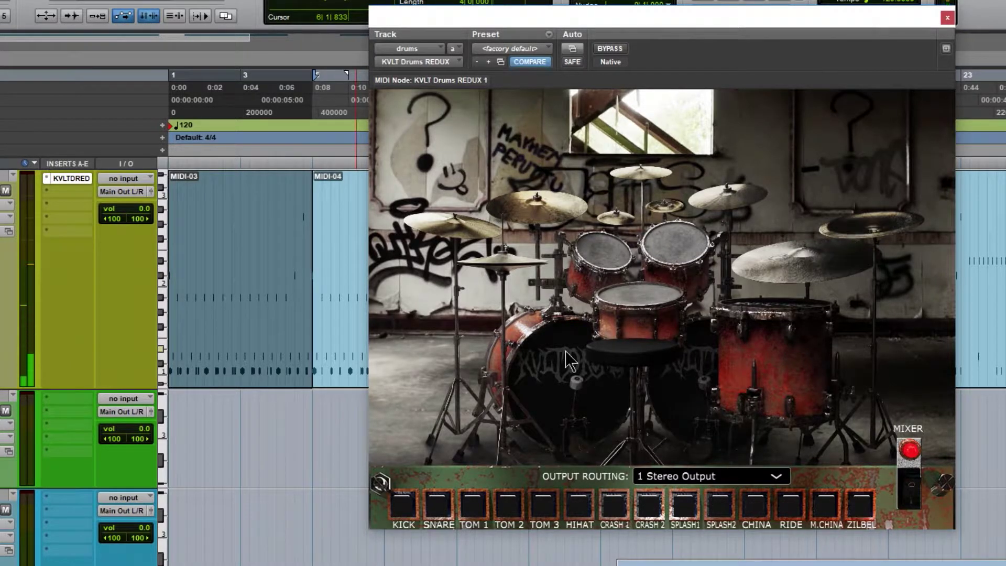
# - Audition the snare and kick again, striking the drums at different spots
pyautogui.click(624, 298)
pyautogui.click(634, 300)
pyautogui.click(675, 401)
pyautogui.click(607, 293)
pyautogui.click(581, 411)
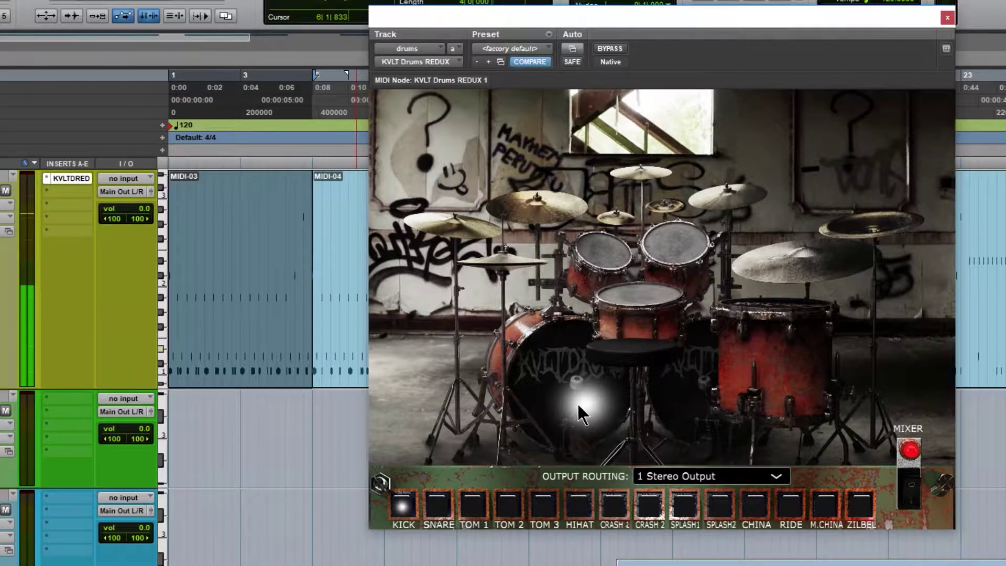
# - Check the output routing presets without changing 1 Stereo Output, and show the KVLT Drums mixer
pyautogui.click(761, 477)
pyautogui.click(812, 365)
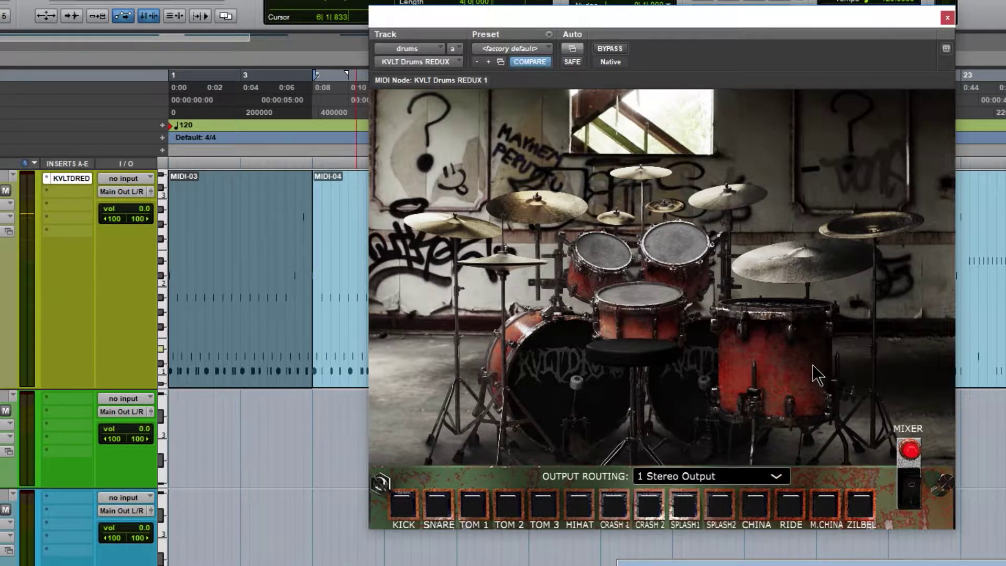
pyautogui.click(910, 449)
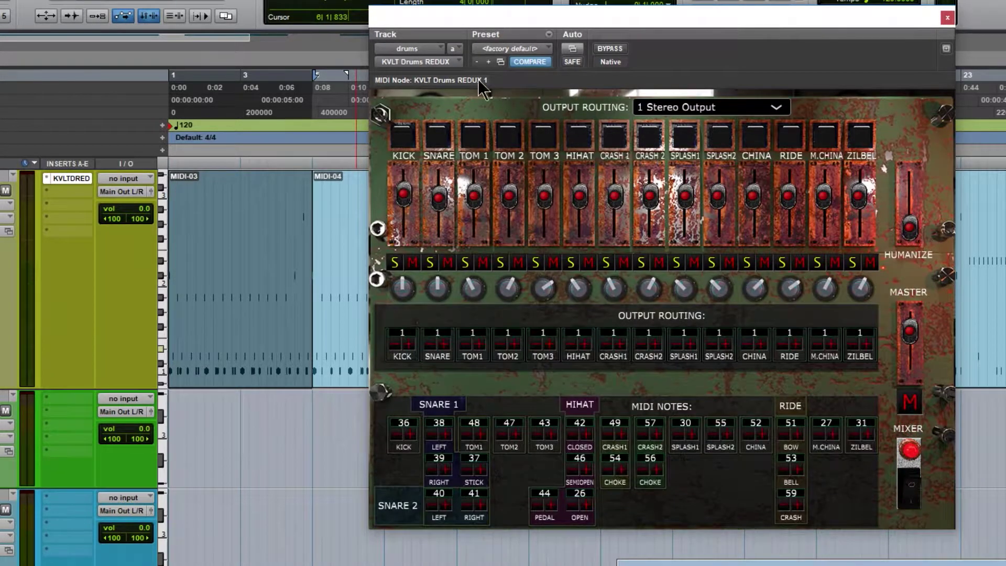
pyautogui.moveTo(543, 19); pyautogui.dragTo(547, 11)
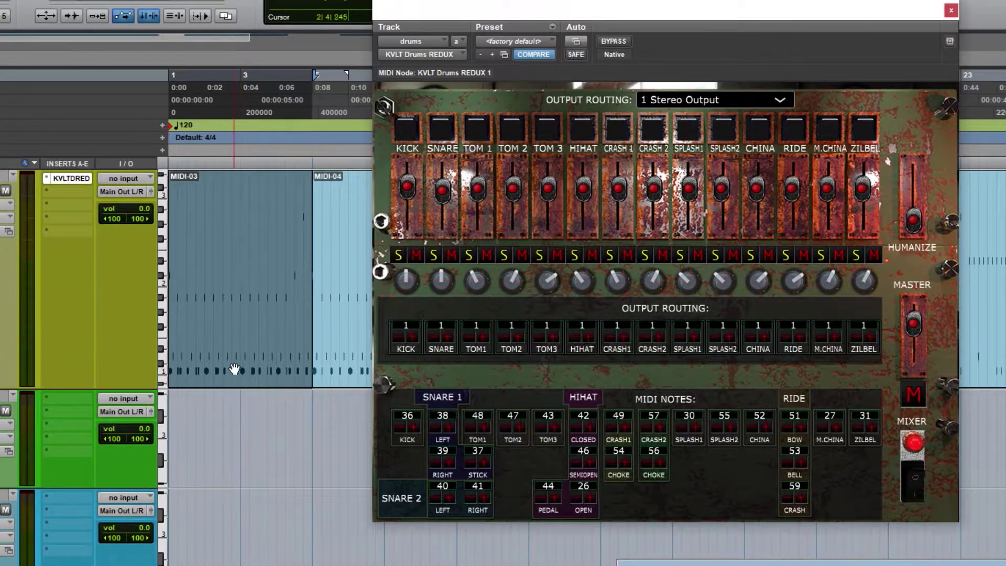
# - Raise the KVLT Drums master fader slightly during a short playback, and set the system output volume to 85
pyautogui.press('space')
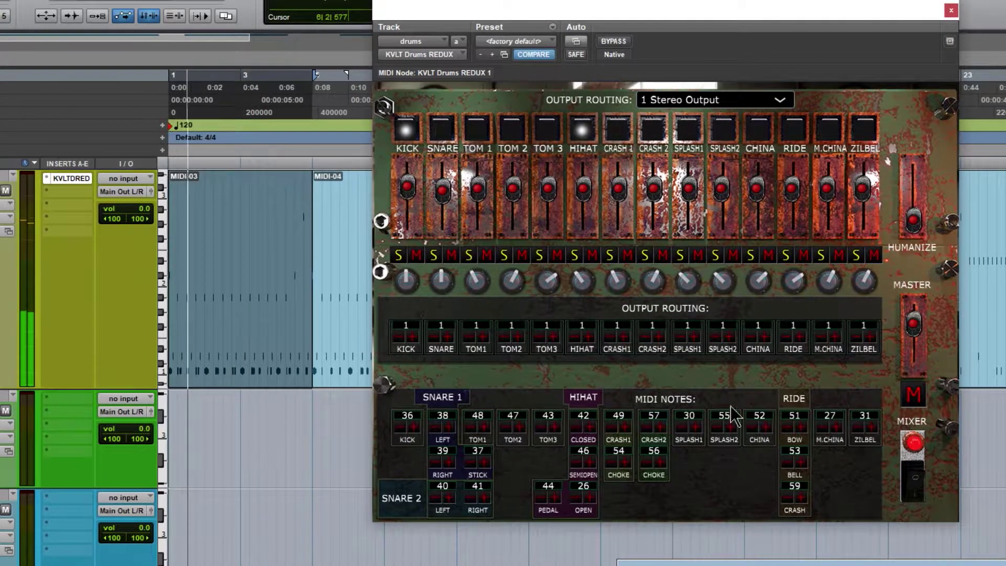
pyautogui.moveTo(913, 324); pyautogui.dragTo(913, 317)
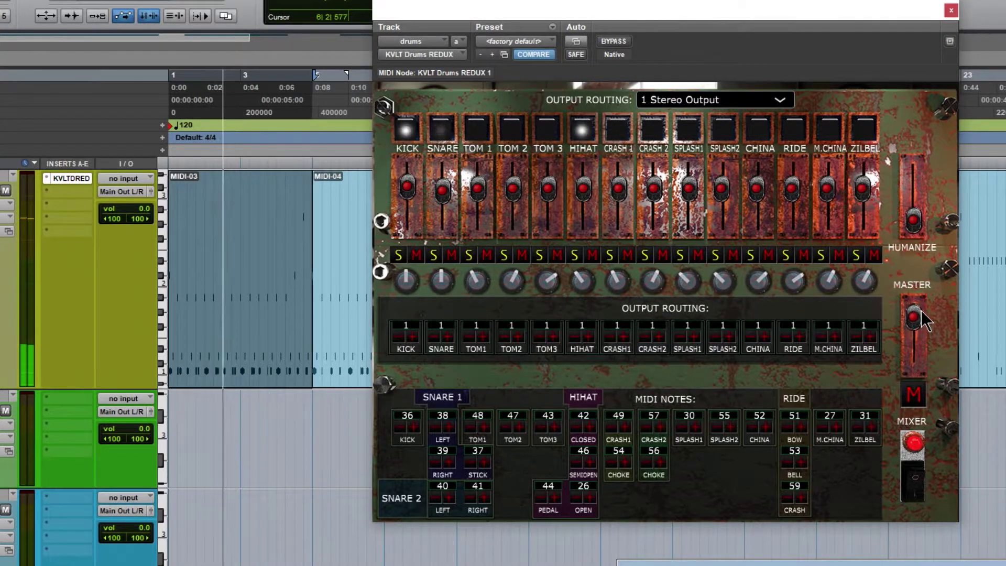
pyautogui.press('space')
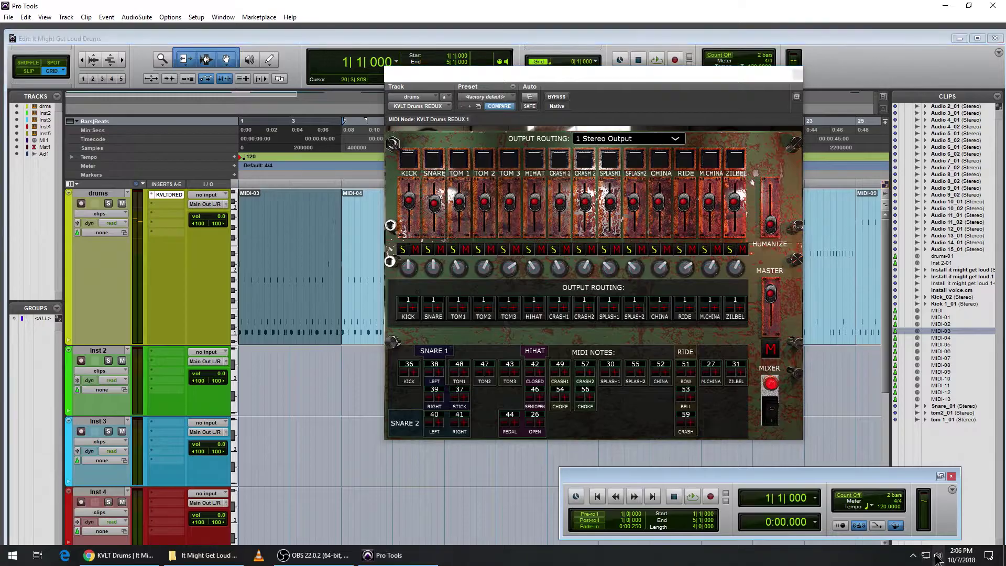
pyautogui.click(936, 559)
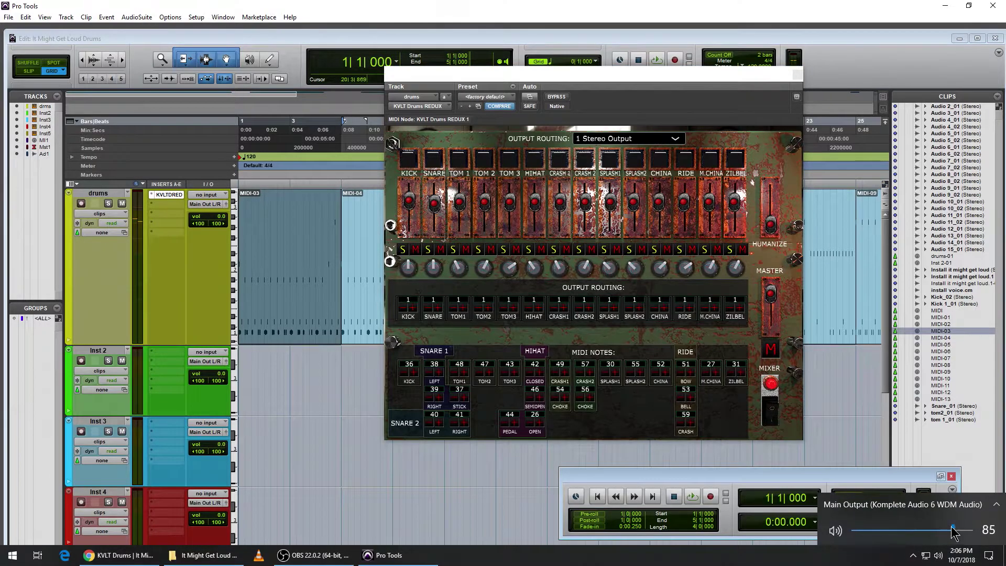
pyautogui.click(759, 470)
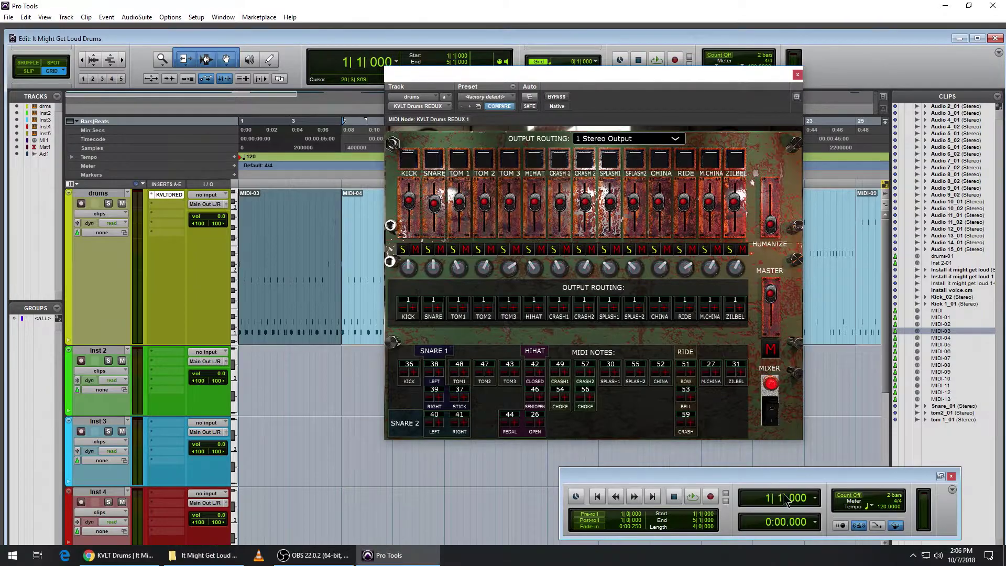
# - Play the drum loop, raise the kick fader slightly in the KVLT Drums mixer, and stop playback
pyautogui.click(692, 496)
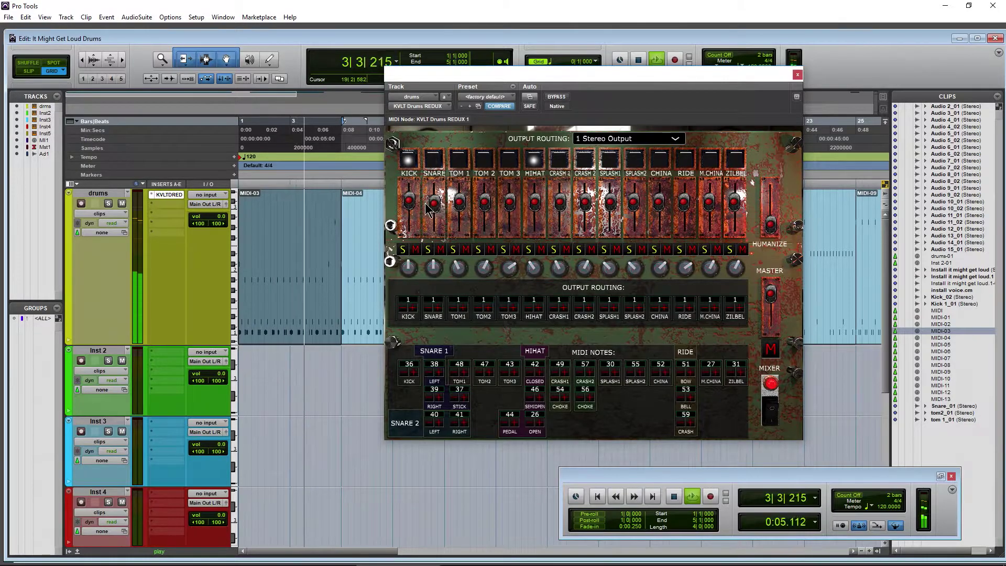
pyautogui.moveTo(409, 199)
pyautogui.mouseDown()
pyautogui.moveTo(409, 230)
pyautogui.moveTo(409, 198)
pyautogui.mouseUp()
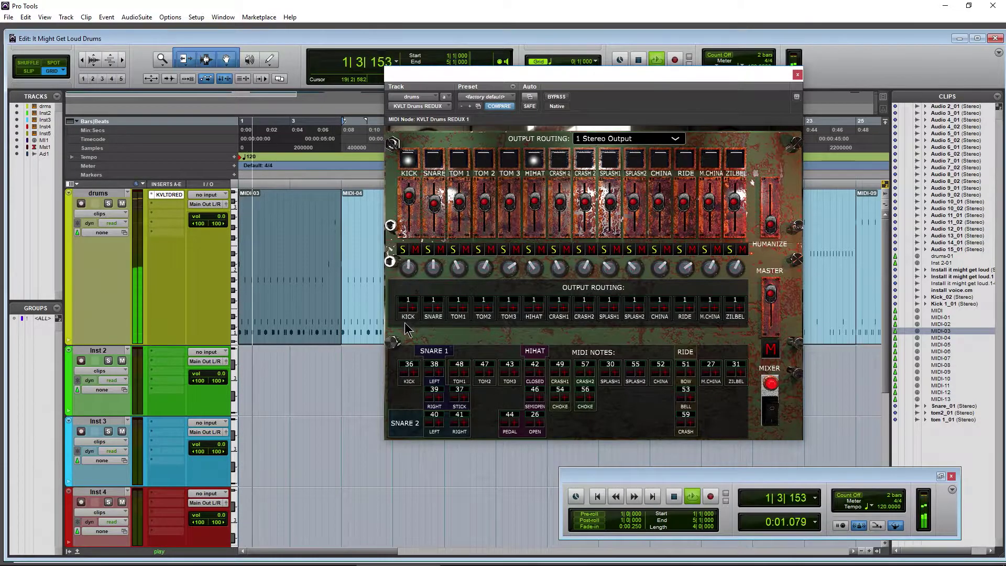
pyautogui.press('space')
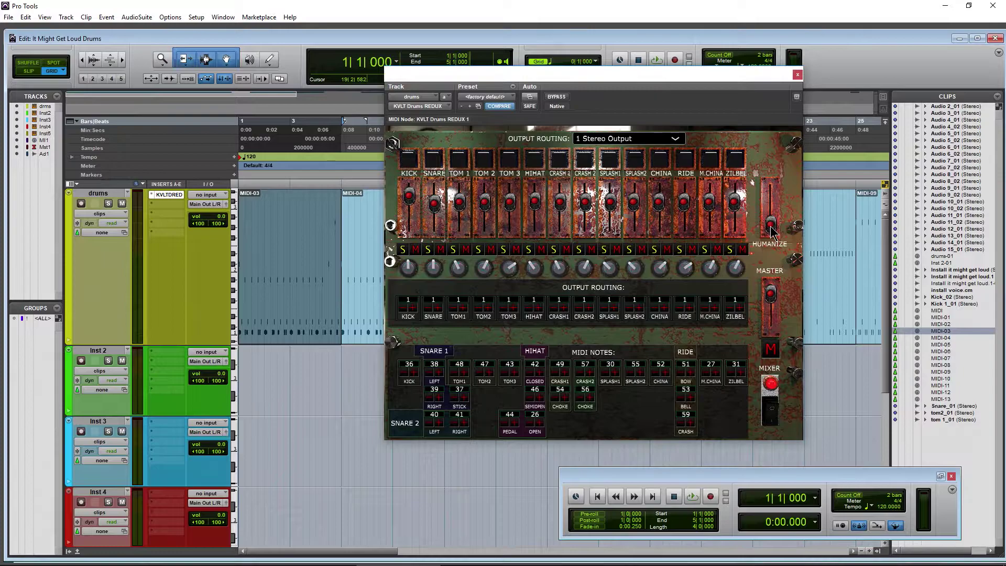
# - Play the loop, try the Humanize slider near its maximum, and return it to its minimum
pyautogui.press('space')
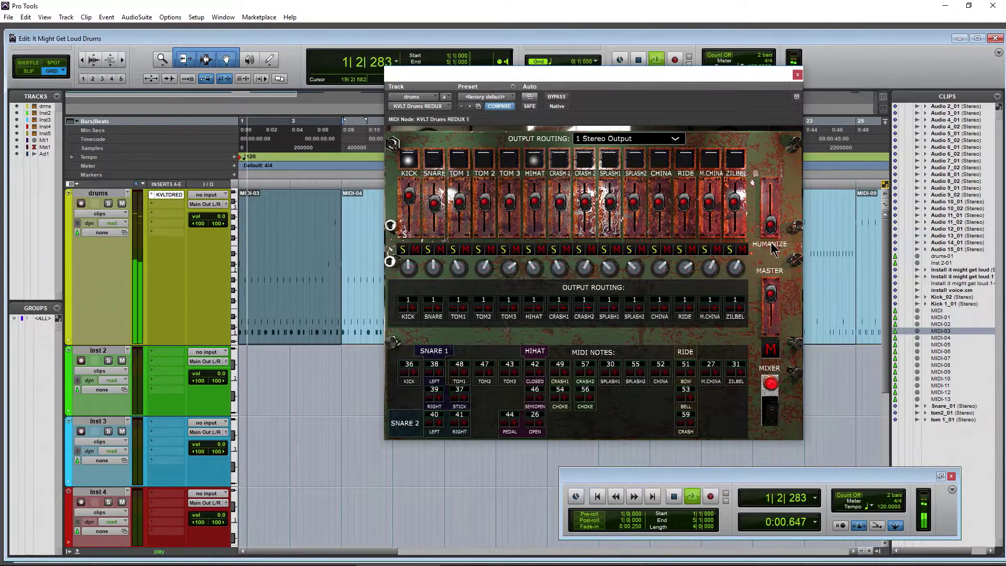
pyautogui.moveTo(771, 225); pyautogui.dragTo(772, 192)
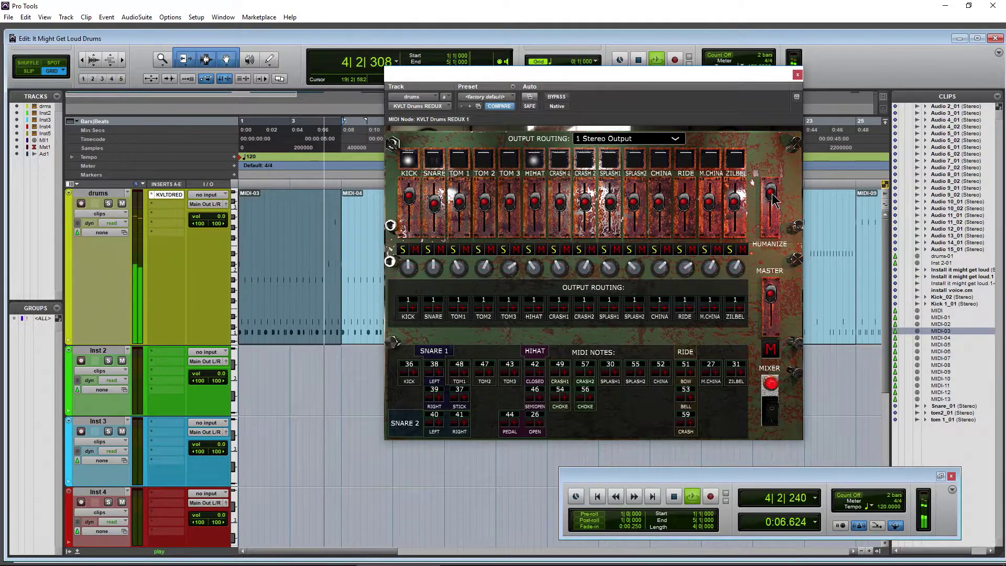
pyautogui.moveTo(773, 194); pyautogui.dragTo(772, 244)
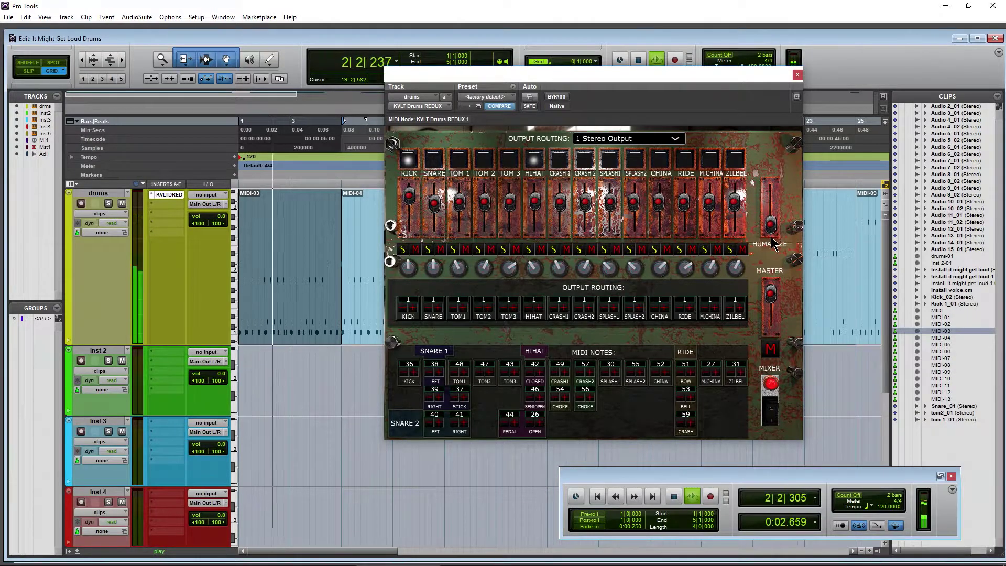
# - Stop playback, draw a note at bar 73 on the drums track with the Pencil tool, and reposition the plugin window
pyautogui.press('space')
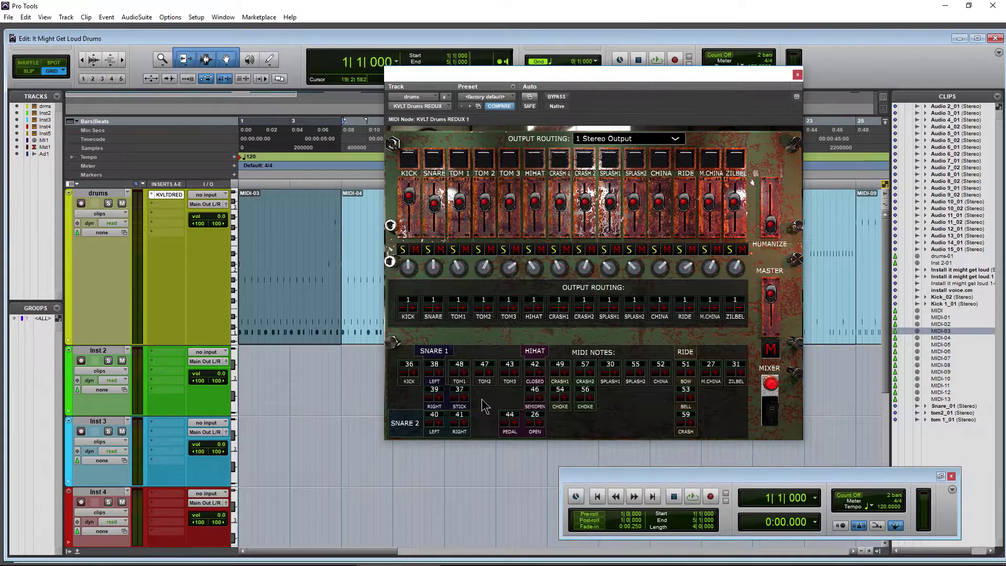
pyautogui.click(413, 373)
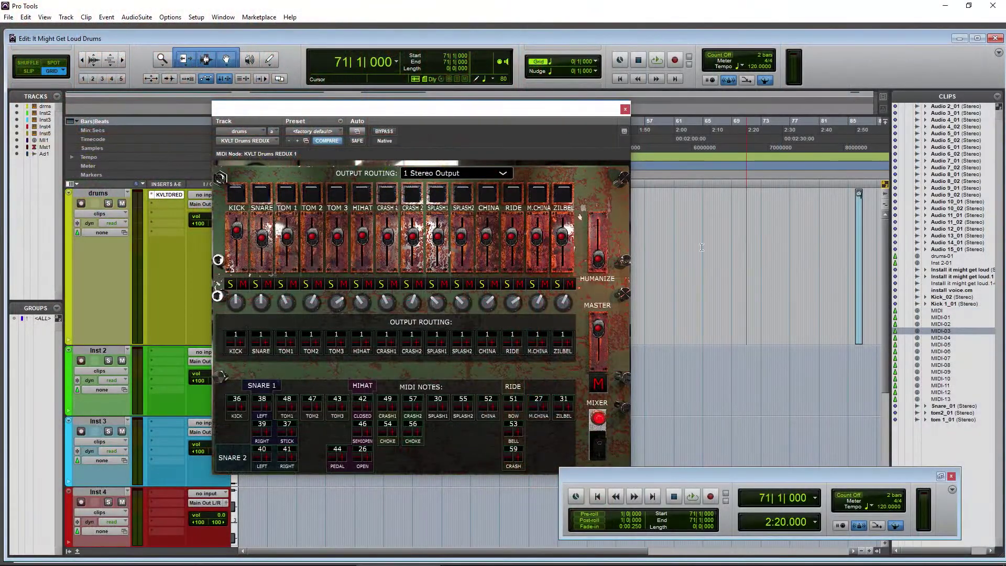
pyautogui.click(270, 59)
pyautogui.click(763, 262)
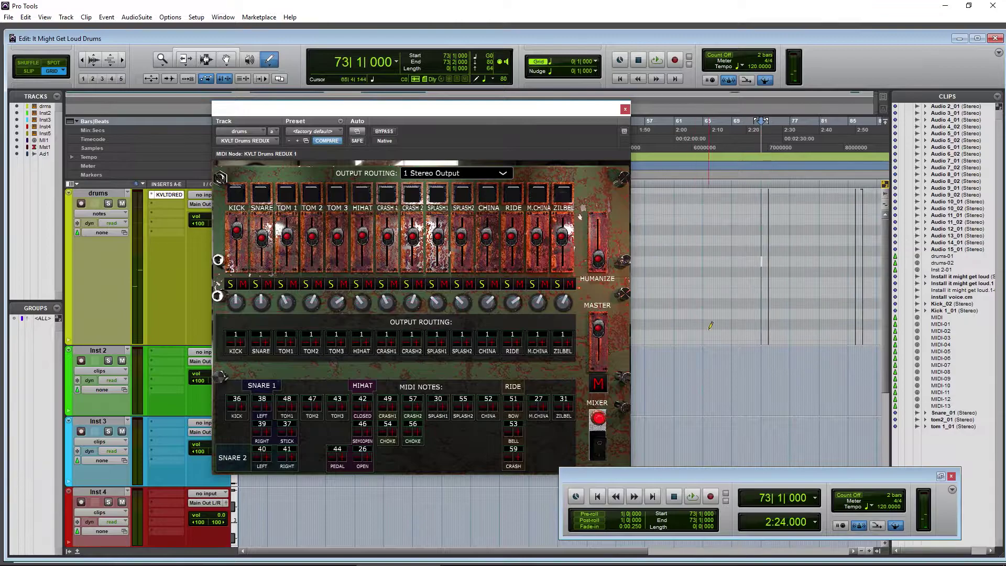
pyautogui.moveTo(572, 108); pyautogui.dragTo(697, 82)
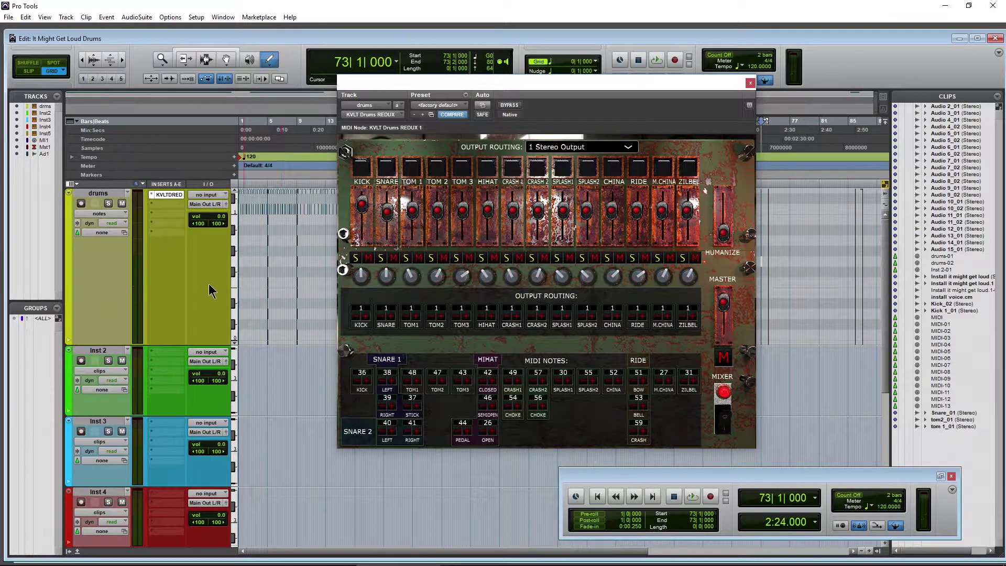
# - Try the kick on MIDI note 35, audition piano keys of the drums track, and set the kick back to note 36
pyautogui.press('Return')
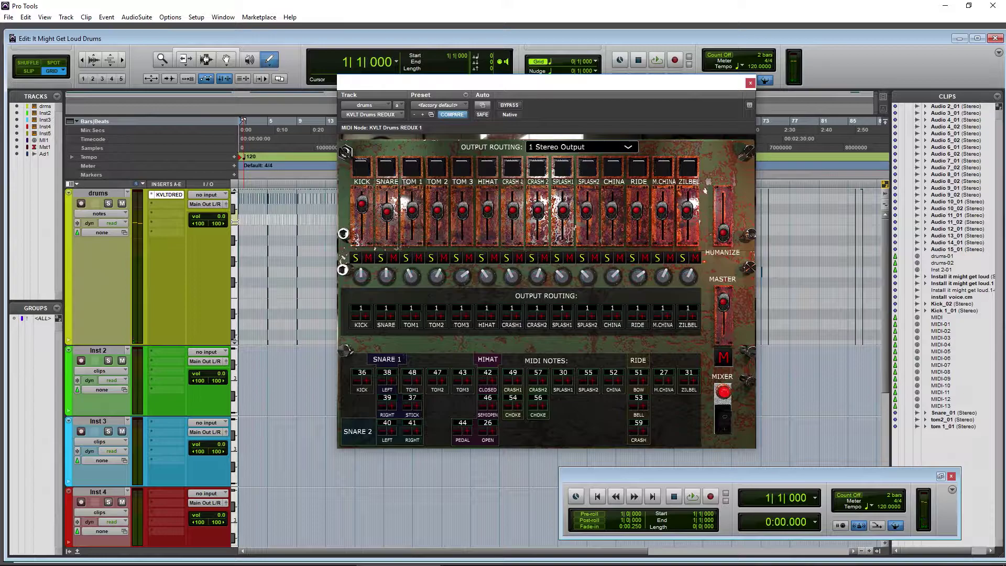
pyautogui.press('space')
pyautogui.press('space')
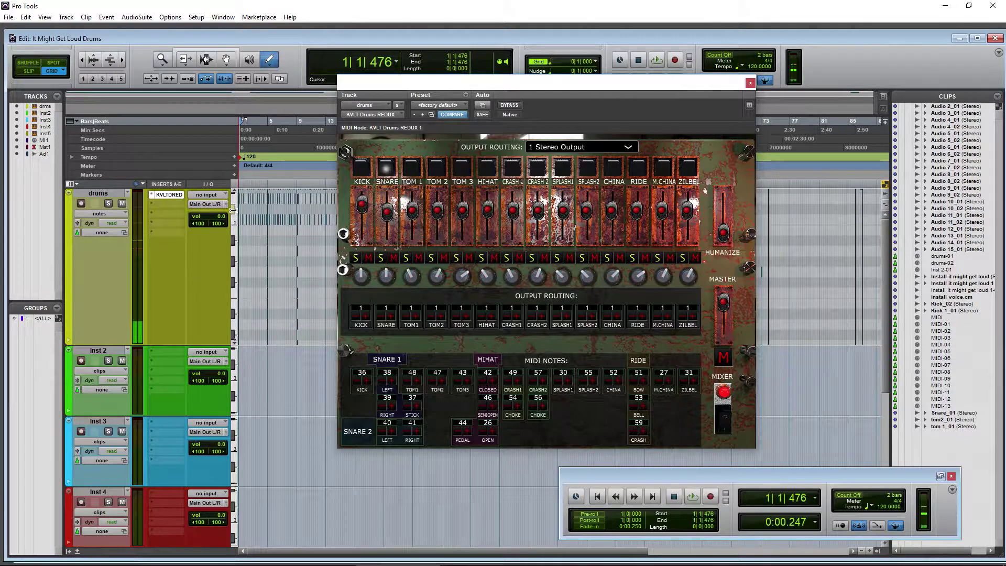
pyautogui.press('Return')
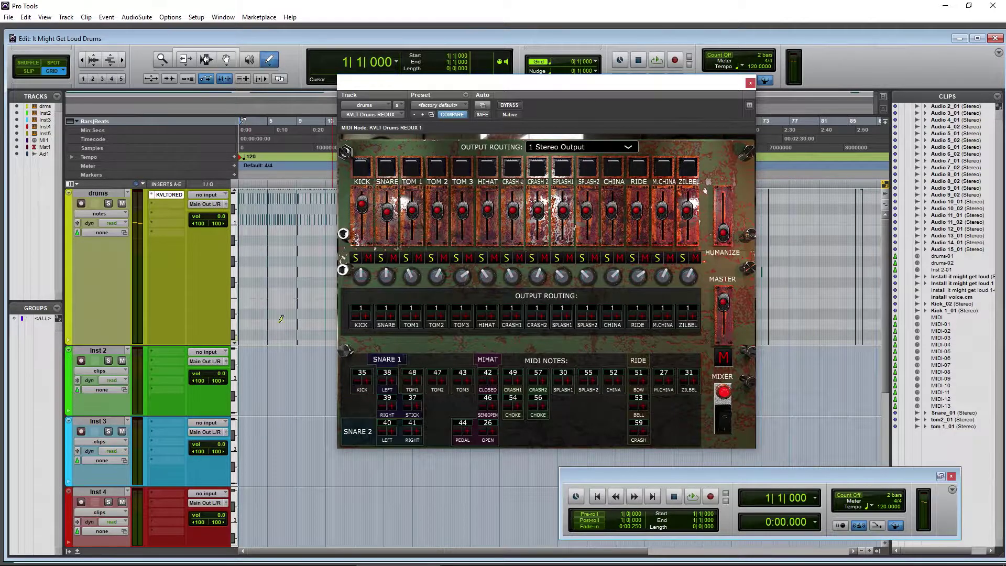
pyautogui.click(235, 219)
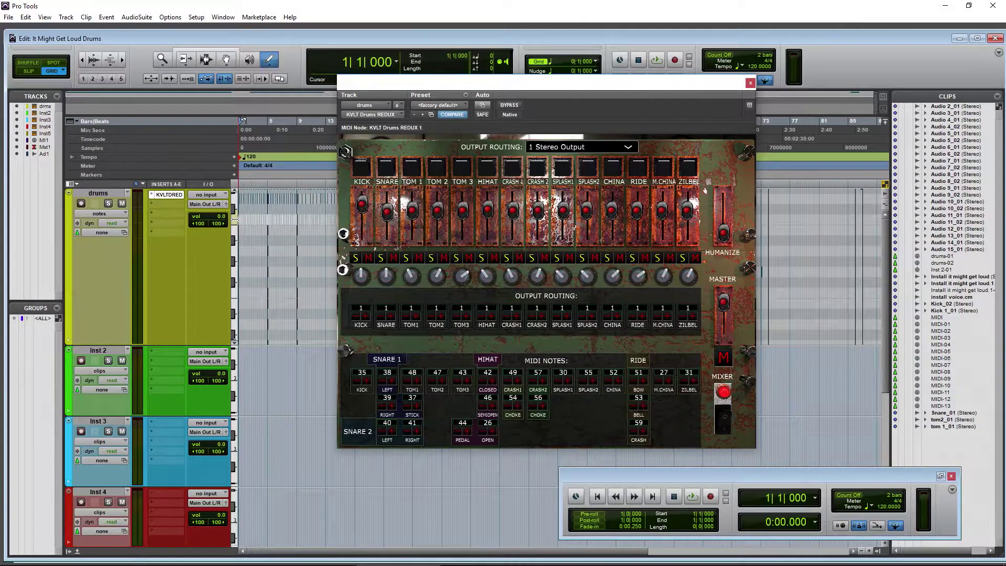
pyautogui.click(233, 234)
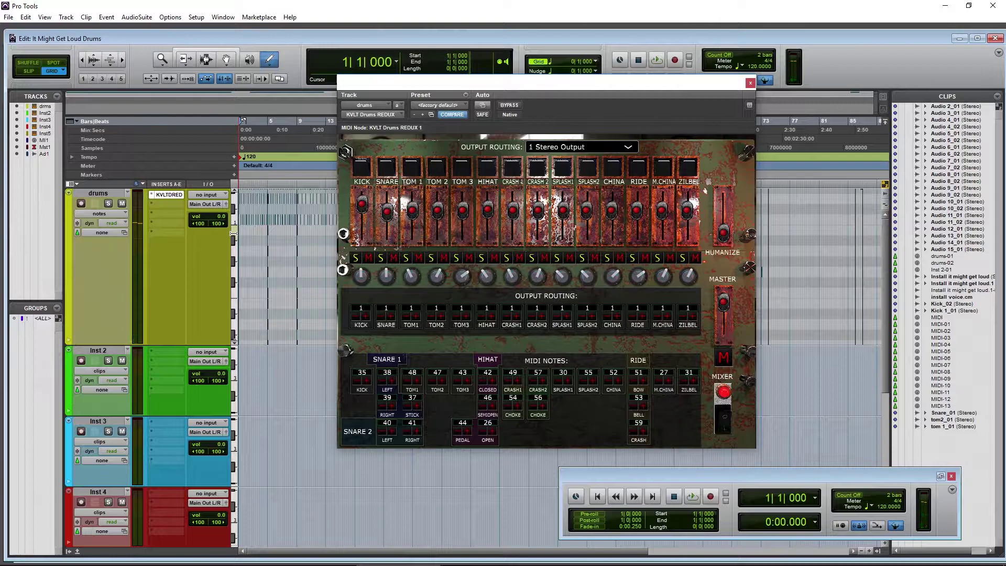
pyautogui.click(366, 380)
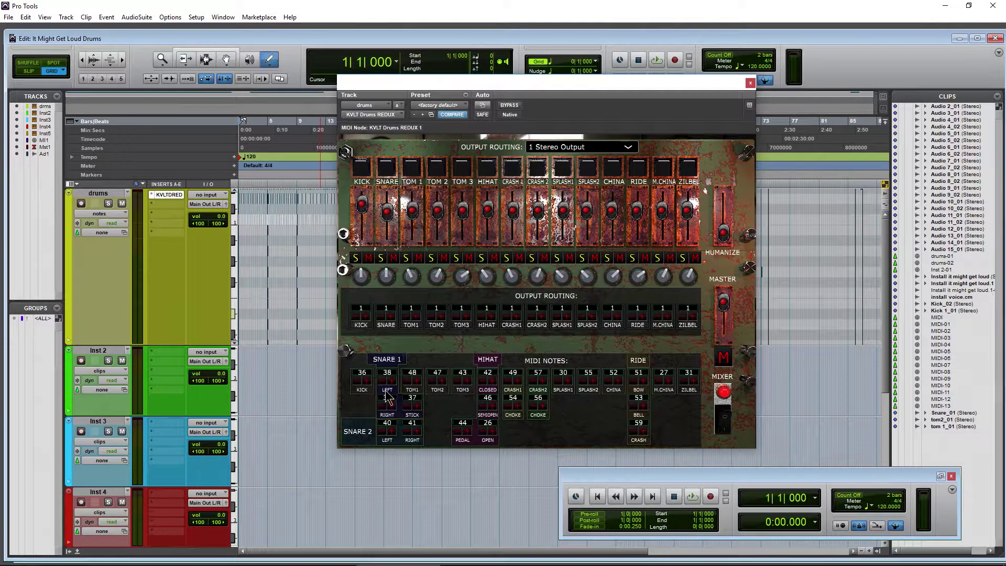
# - Audition the snare's MIDI notes using the piano keys beside the drums track
pyautogui.click(235, 211)
pyautogui.click(234, 192)
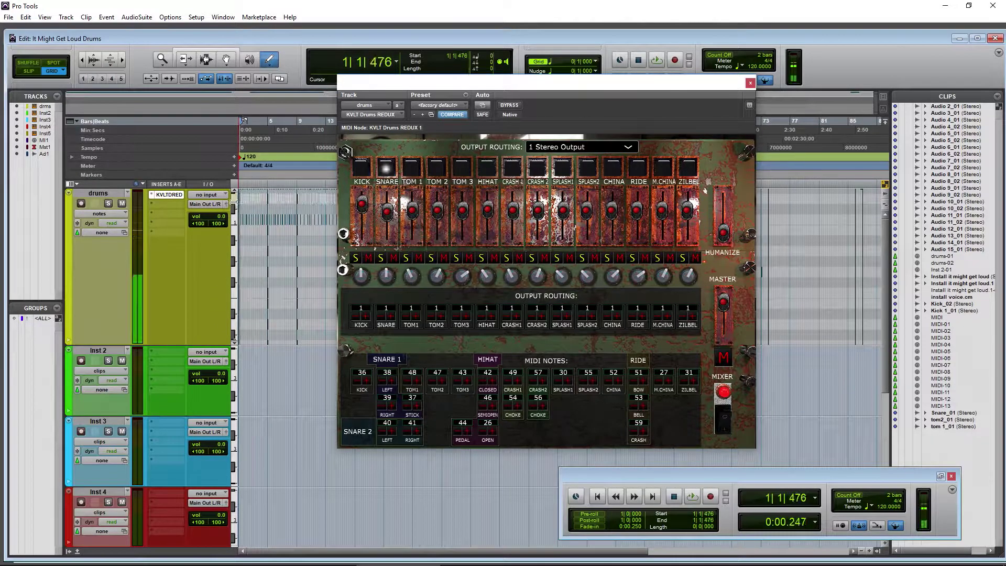
pyautogui.scroll(2, 235, 193)
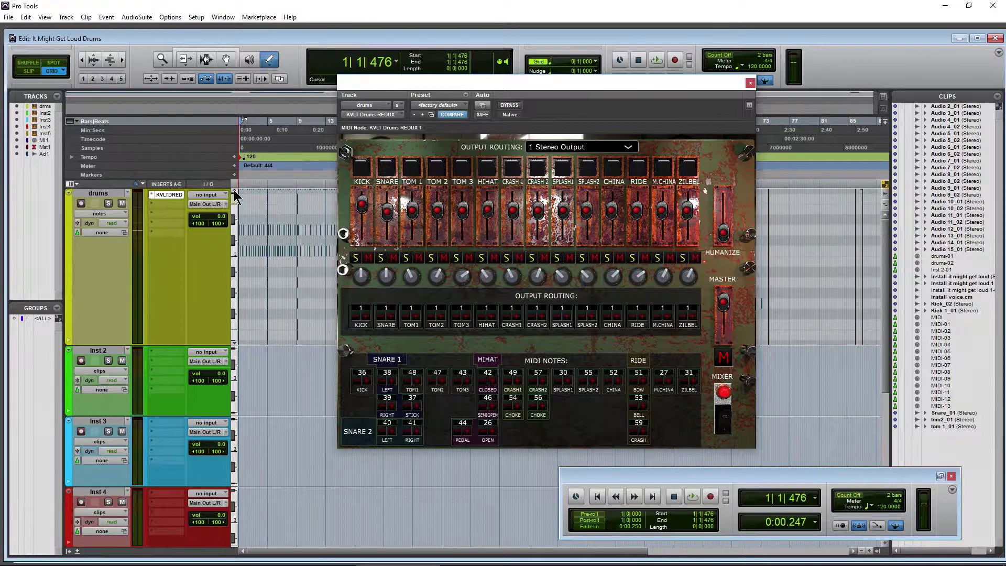
pyautogui.click(232, 217)
pyautogui.click(232, 217)
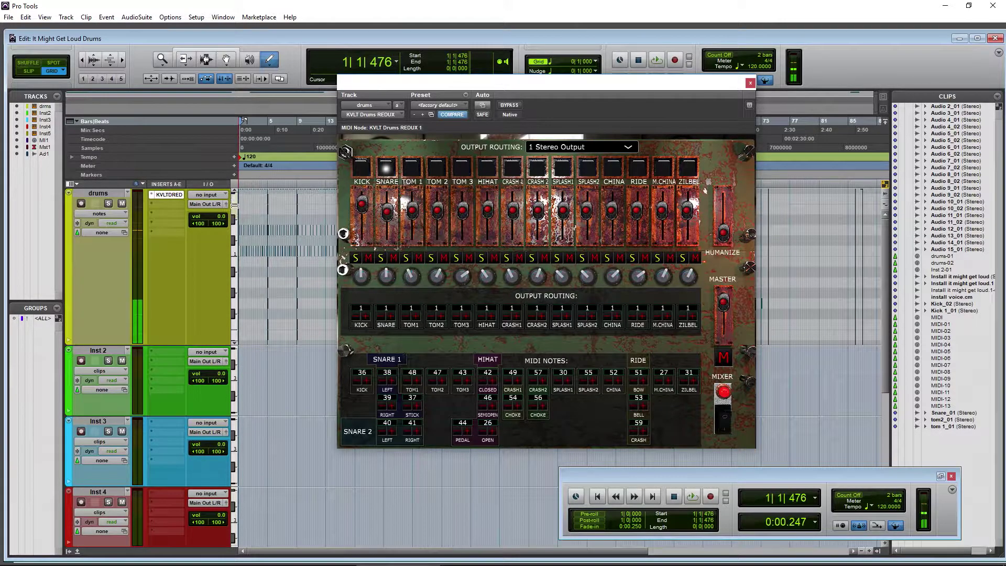
pyautogui.click(234, 218)
pyautogui.click(233, 218)
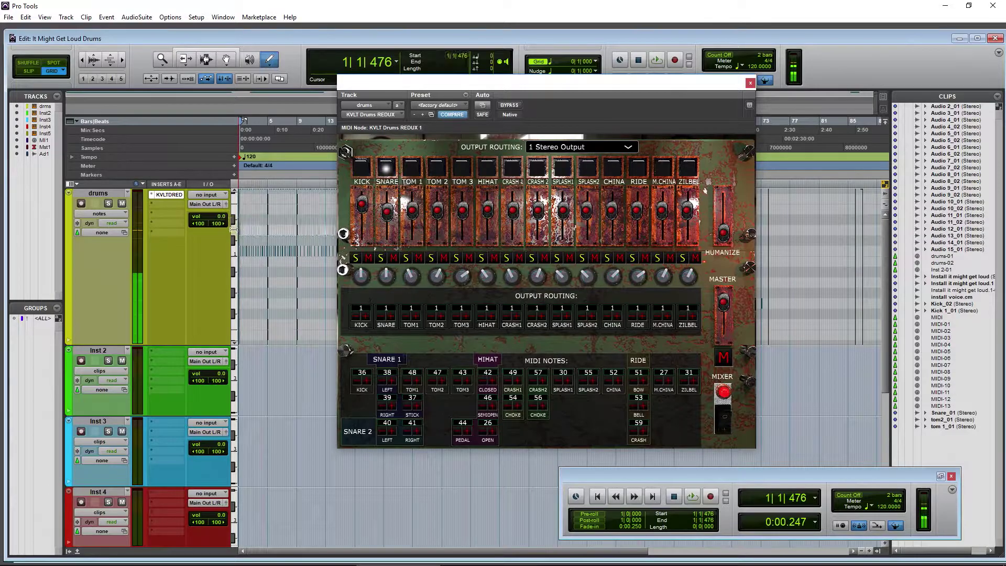
# - Try Snare 2's left hit on MIDI note 38, audition the keys, and set that hit to note 41
pyautogui.click(234, 218)
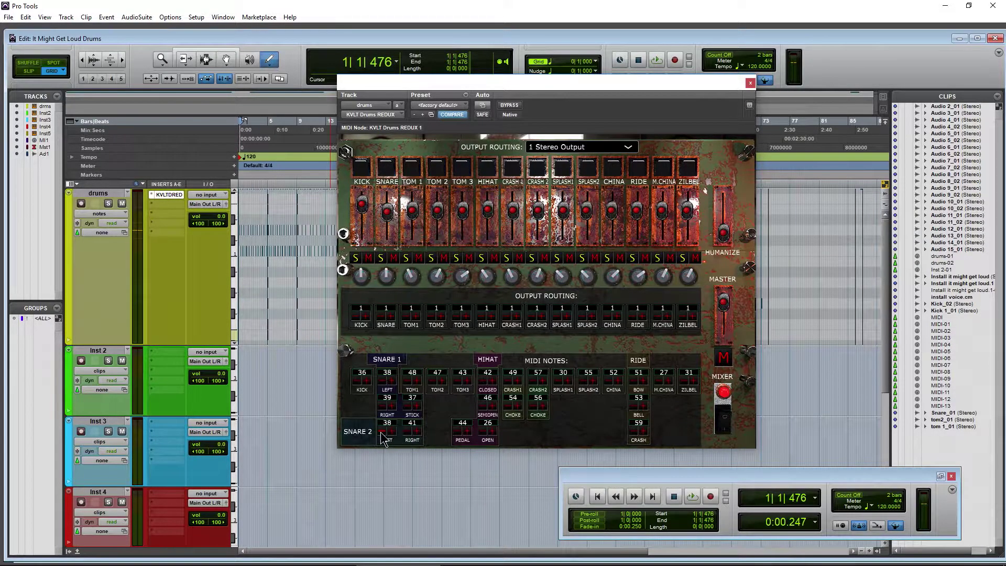
pyautogui.click(234, 232)
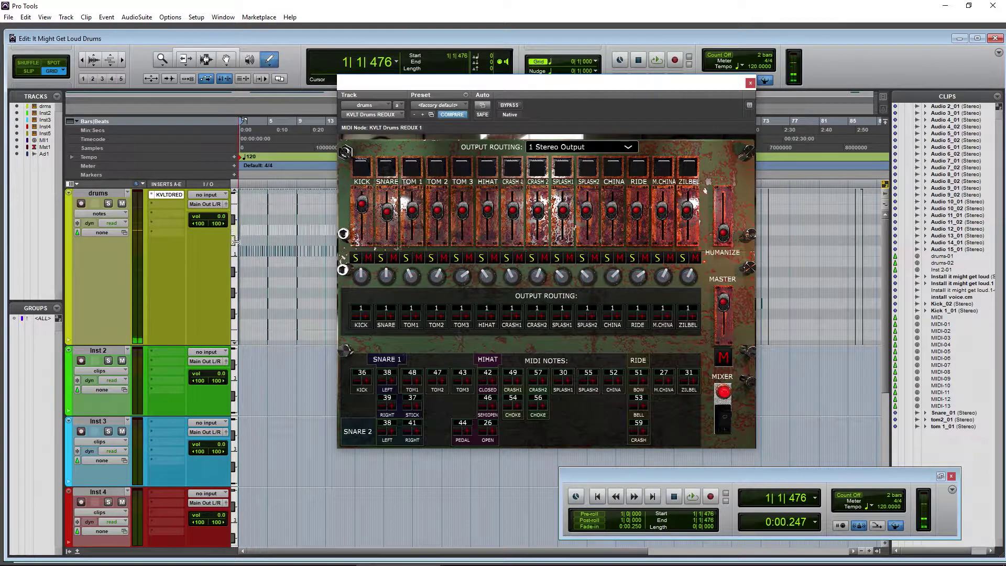
pyautogui.press('Return')
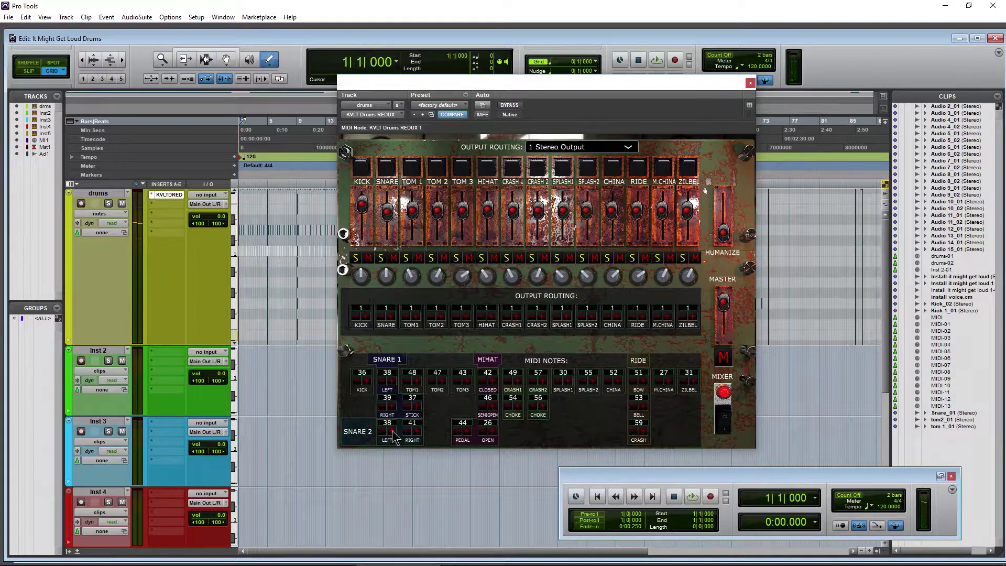
pyautogui.click(391, 431)
# - Return the drums track to clips view with the Smart Tool active, and move the plugin window clear of the clips
pyautogui.moveTo(535, 89); pyautogui.dragTo(565, 84)
pyautogui.click(107, 212)
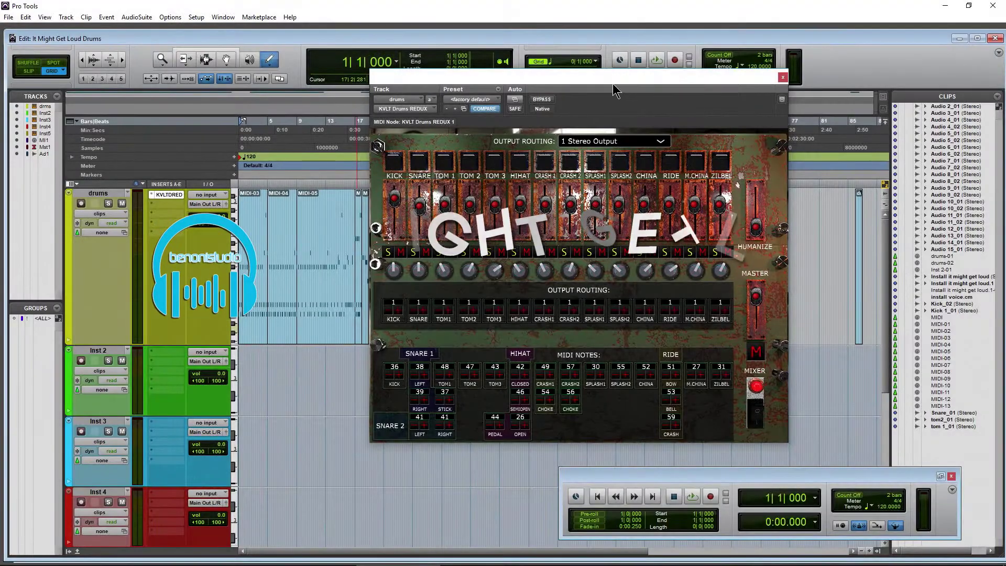
pyautogui.moveTo(638, 89); pyautogui.dragTo(695, 97)
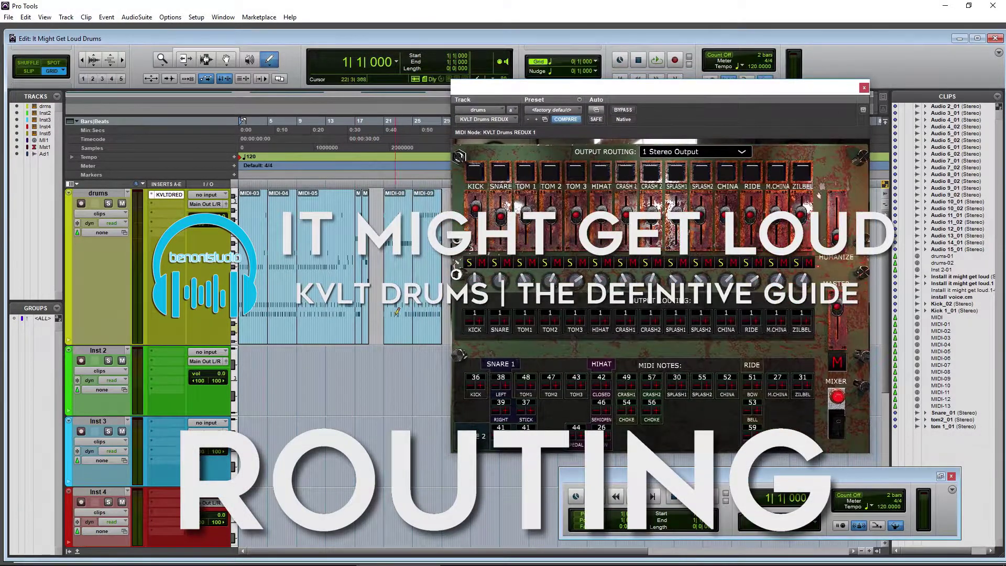
pyautogui.click(205, 51)
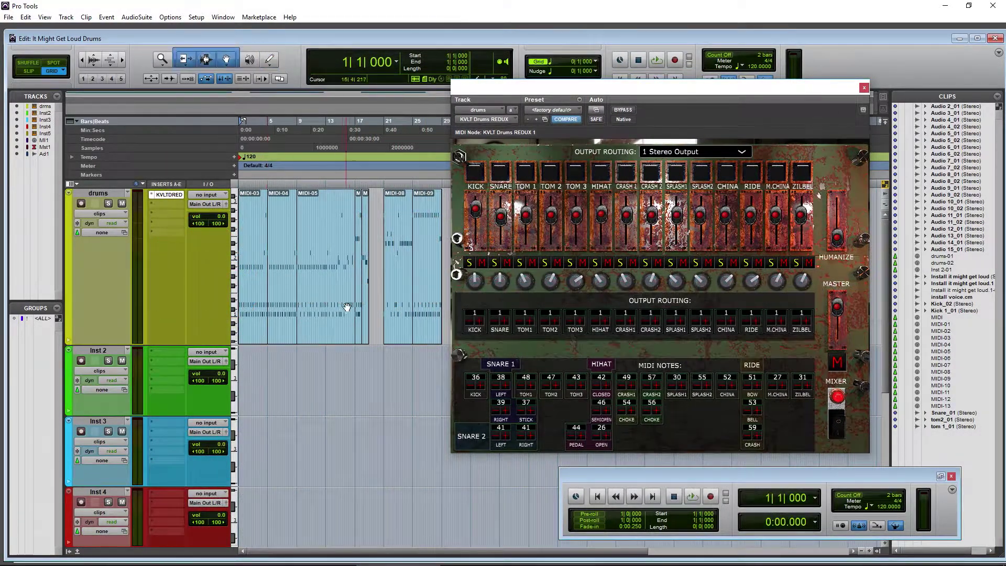
# - Select the MIDI-08 clip on the drums track and audition it with a short playback
pyautogui.click(396, 331)
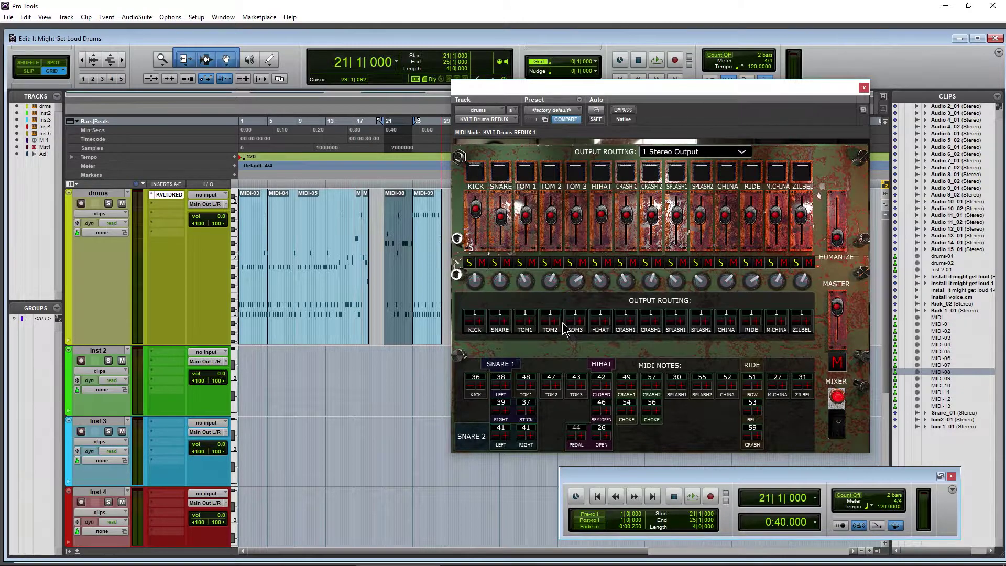
pyautogui.press('space')
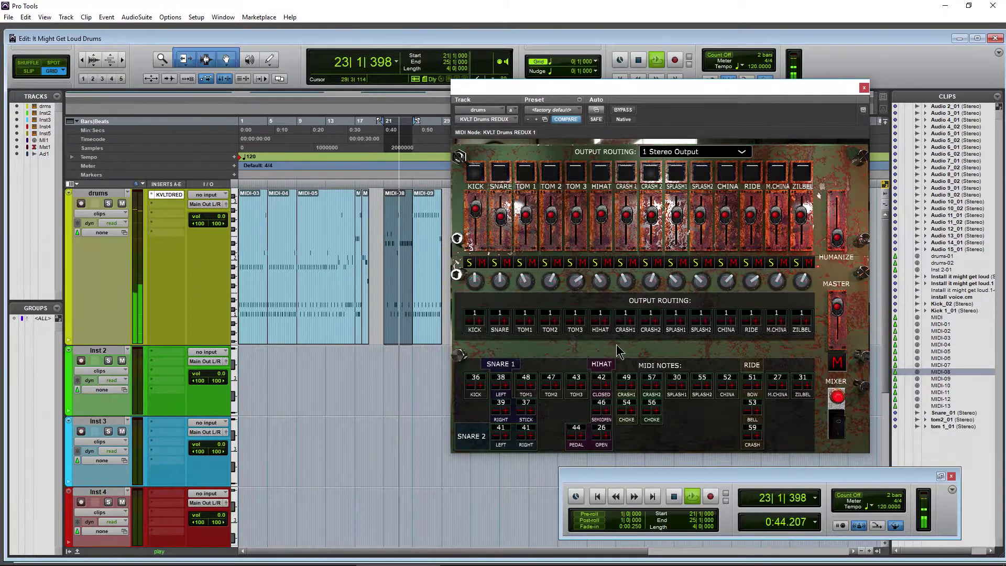
pyautogui.press('space')
# - Try routing the kick to output 2 during a short playback, and restore it to output 1
pyautogui.click(481, 321)
pyautogui.press('space')
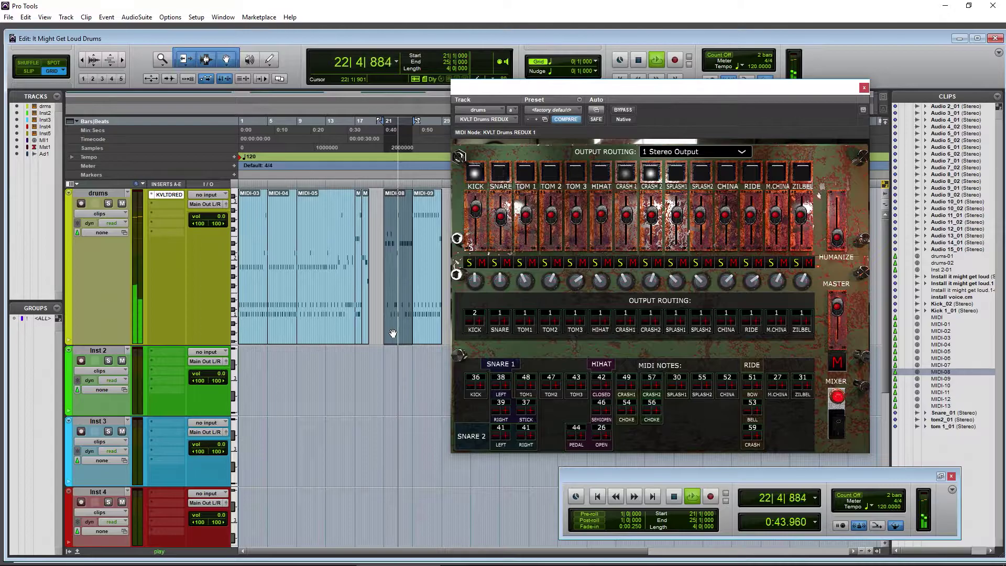
pyautogui.press('space')
pyautogui.click(474, 325)
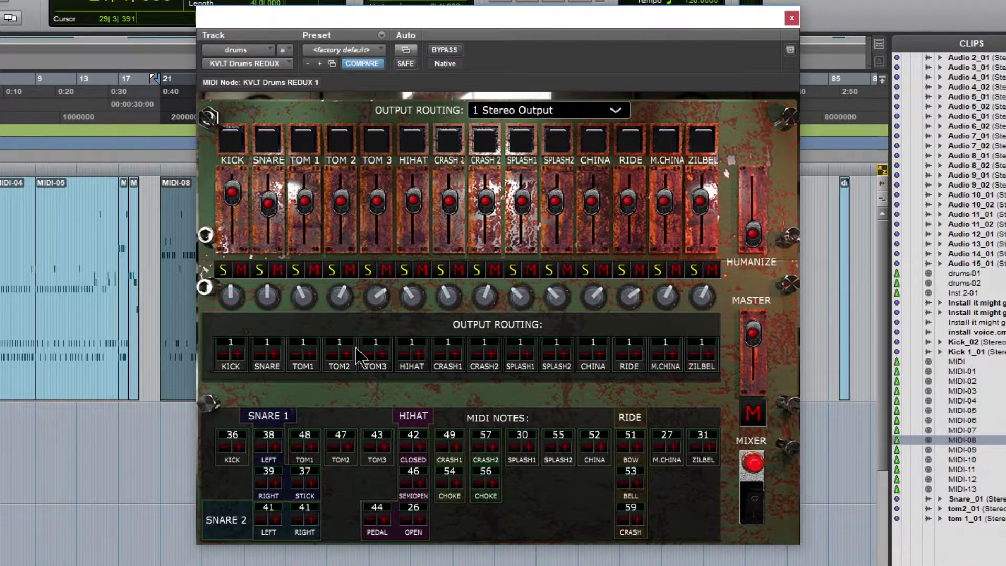
# - Set the plugin's output routing to 12 Separate Outputs and play the MIDI-03 clip twice to check the sound
pyautogui.click(557, 116)
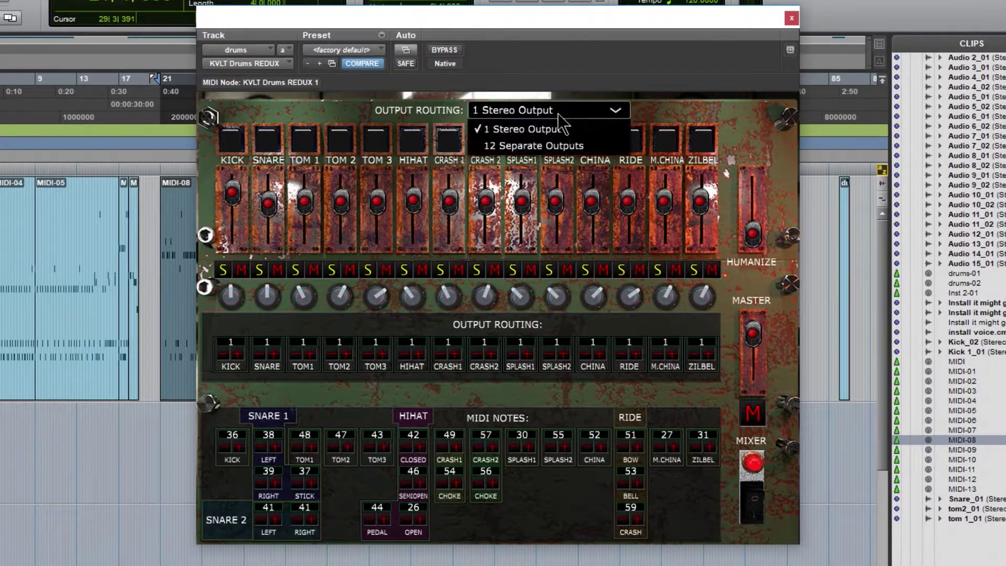
pyautogui.click(515, 147)
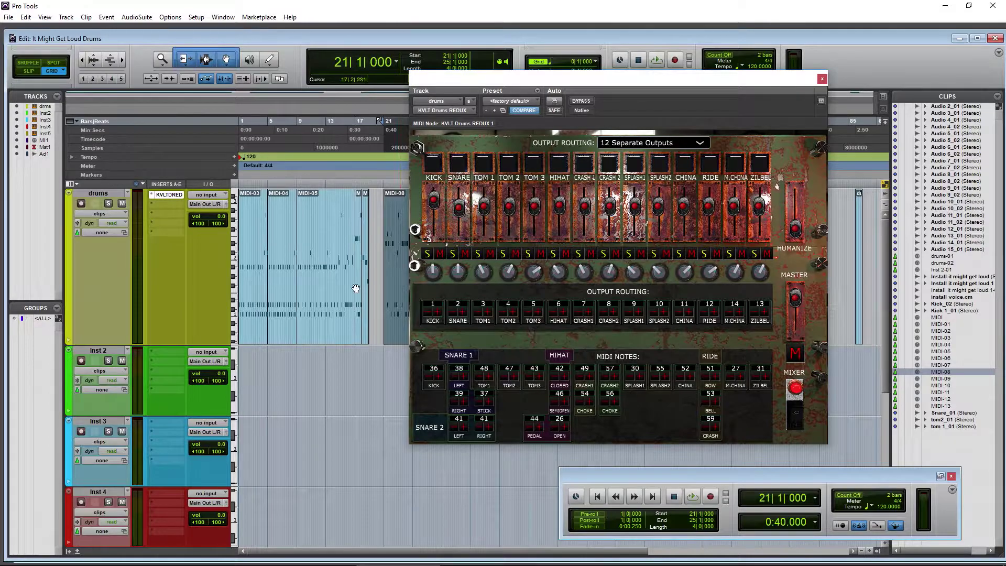
pyautogui.click(248, 320)
pyautogui.press('space')
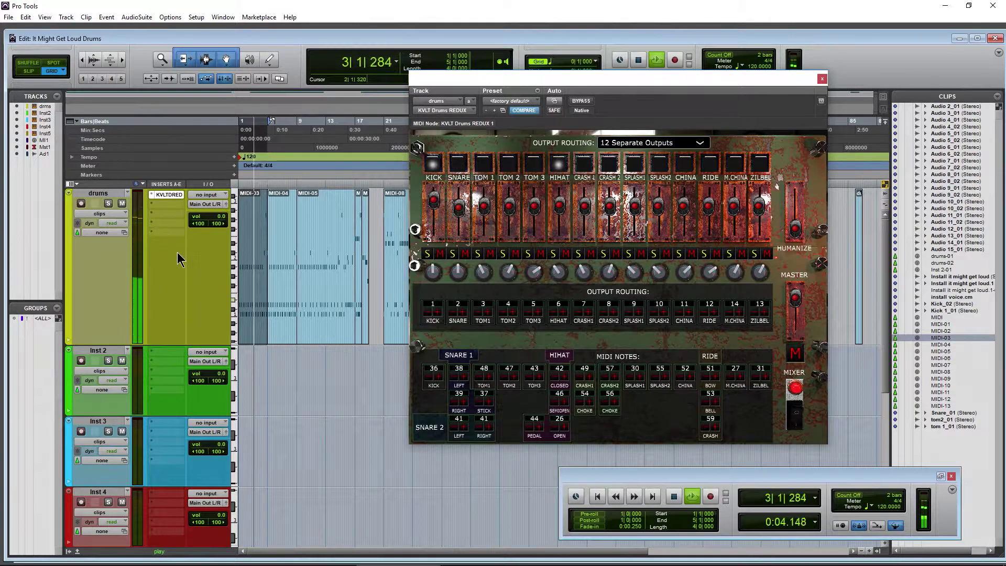
pyautogui.press('space')
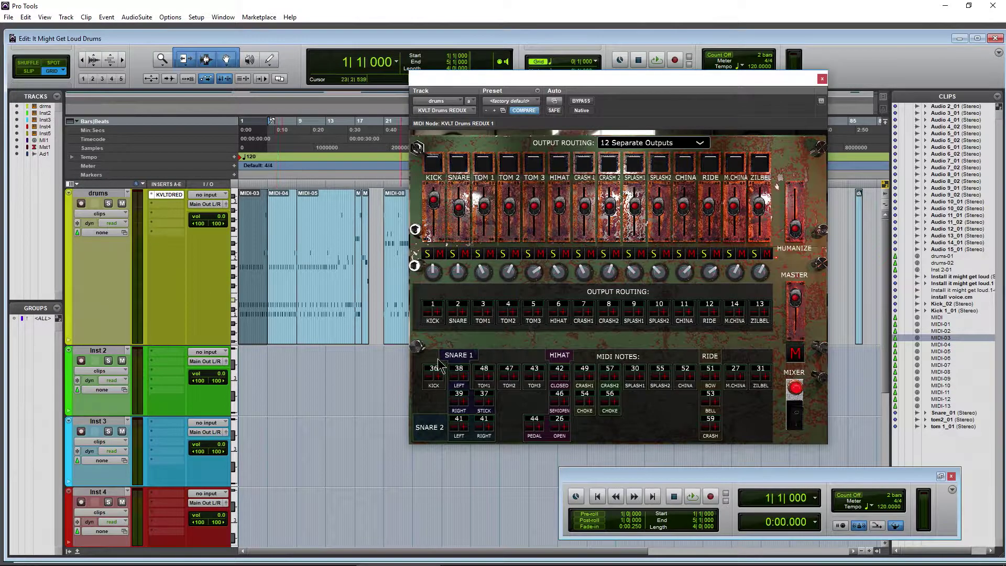
pyautogui.press('space')
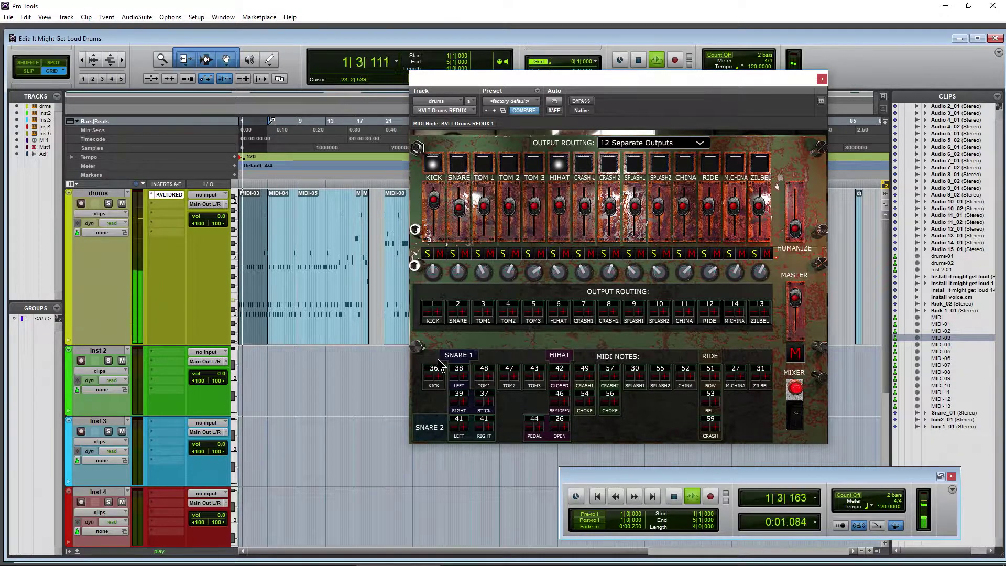
pyautogui.press('space')
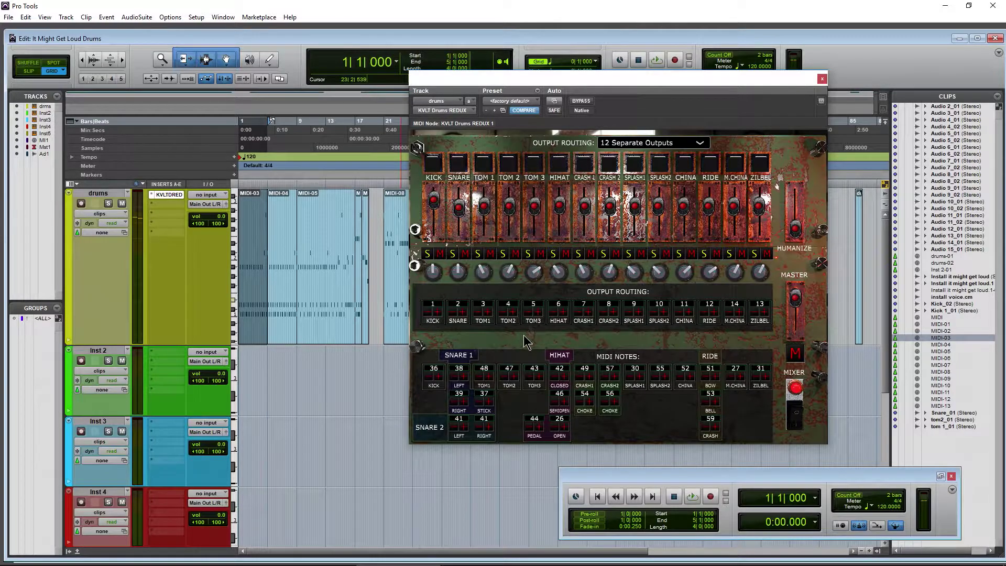
# - Create 14 new stereo audio tracks directly below the drums track
pyautogui.click(100, 193)
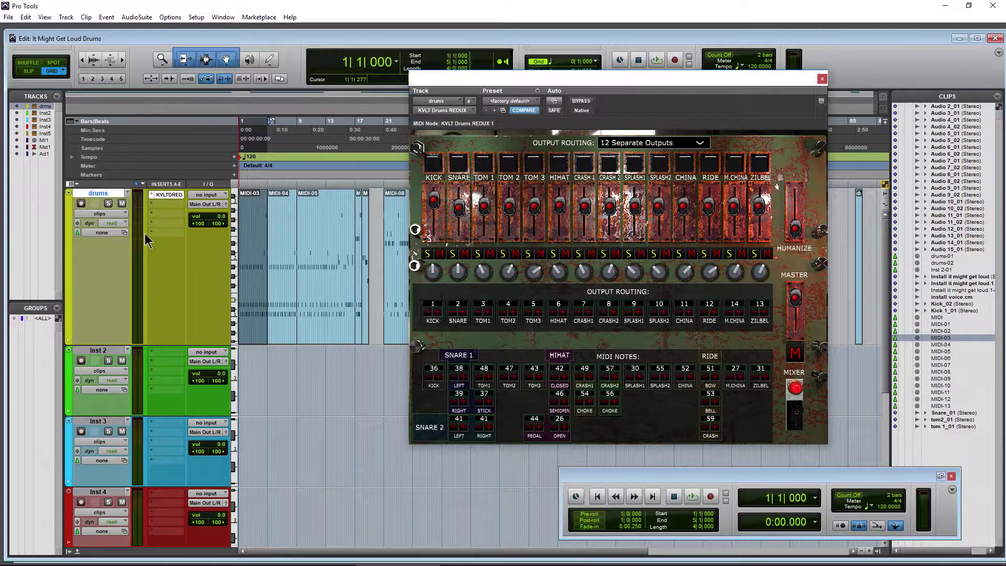
pyautogui.hotkey('ctrl', 'shift', 'n')
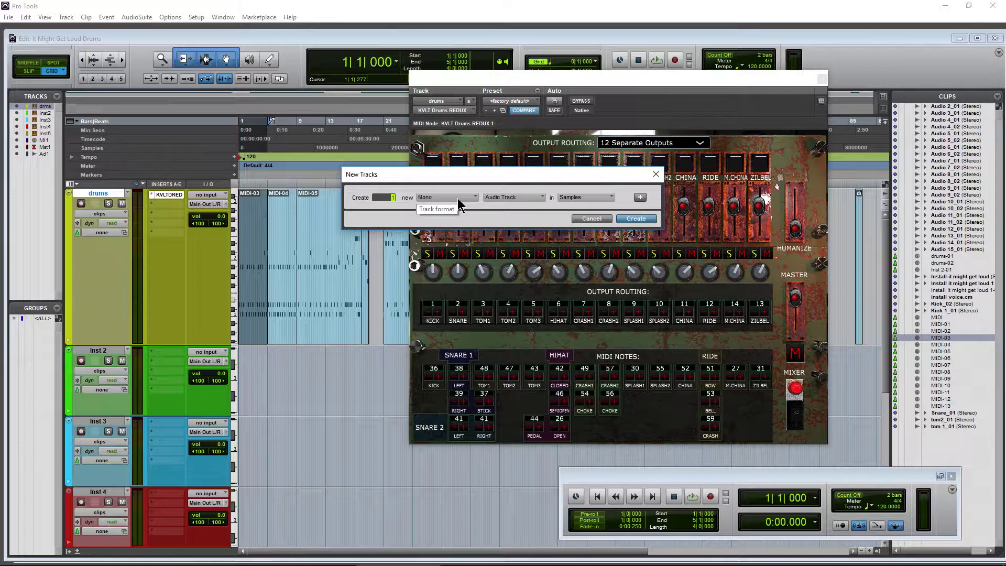
pyautogui.write('14')
pyautogui.click(438, 201)
pyautogui.click(459, 211)
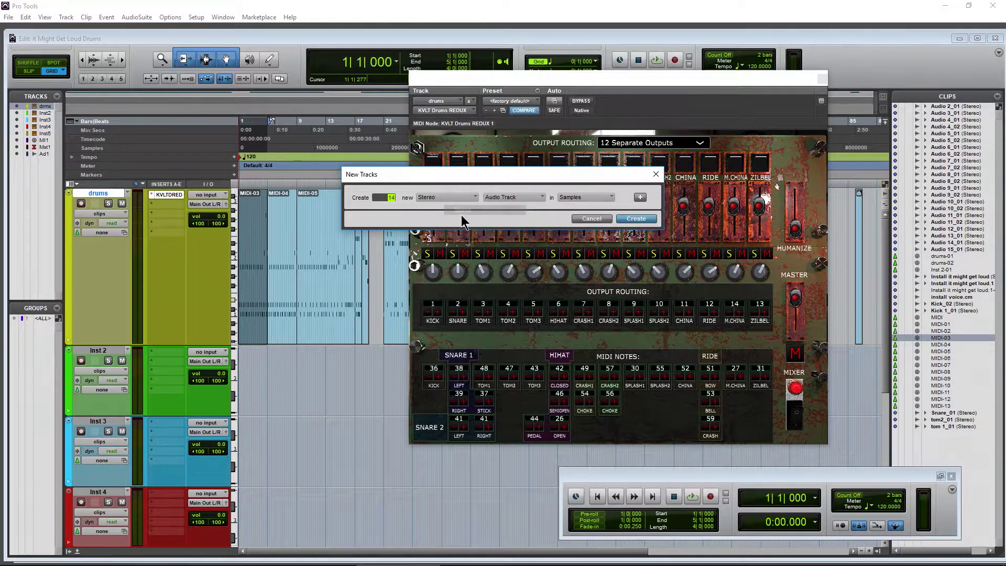
pyautogui.click(509, 201)
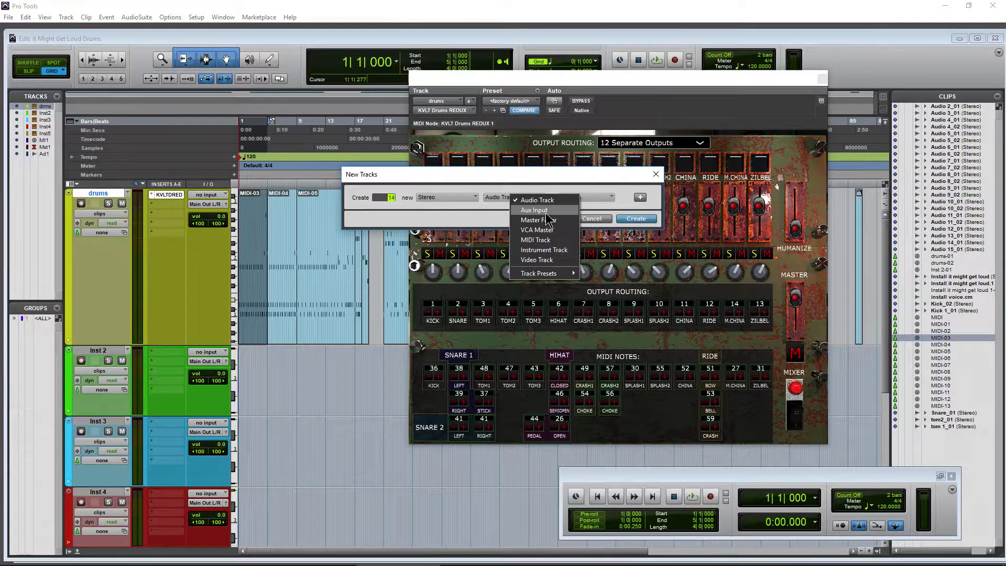
pyautogui.click(533, 199)
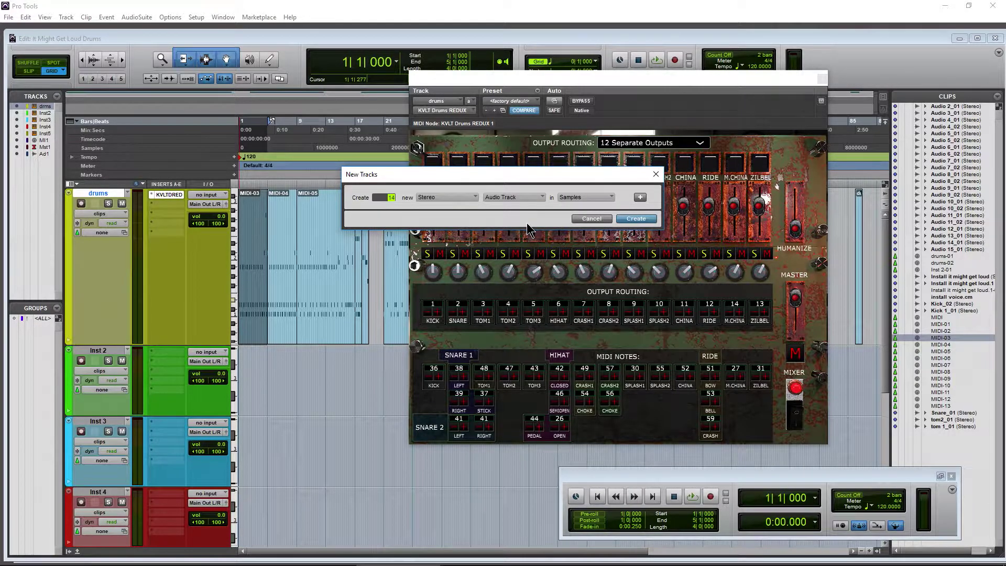
pyautogui.click(636, 218)
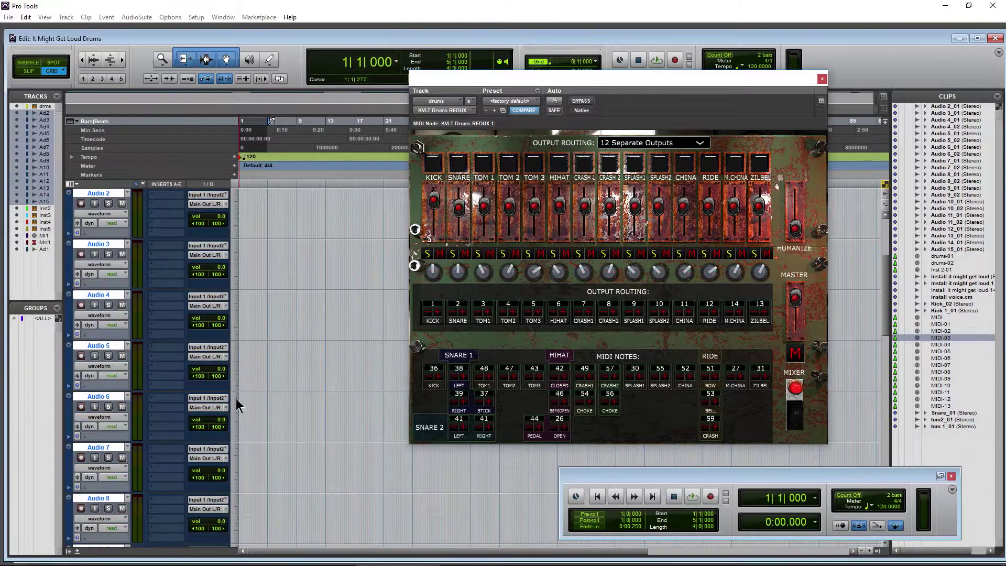
# - Assign the KVLT Drums REDUX plug-in outputs as inputs of Audio 2 to Audio 15, ascending from Output 2 to Output 15
pyautogui.scroll(10, 157, 377)
pyautogui.scroll(-5, 109, 403)
pyautogui.scroll(5, 109, 404)
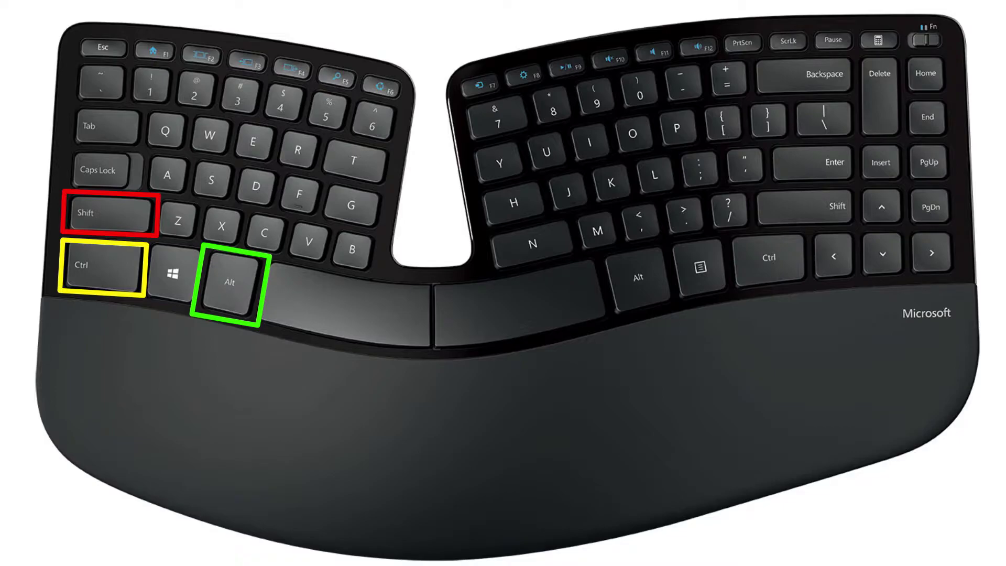
pyautogui.keyDown('ctrl'); pyautogui.keyDown('alt'); pyautogui.keyDown('shift'); pyautogui.click(222, 353); pyautogui.keyUp('shift'); pyautogui.keyUp('alt'); pyautogui.keyUp('ctrl')
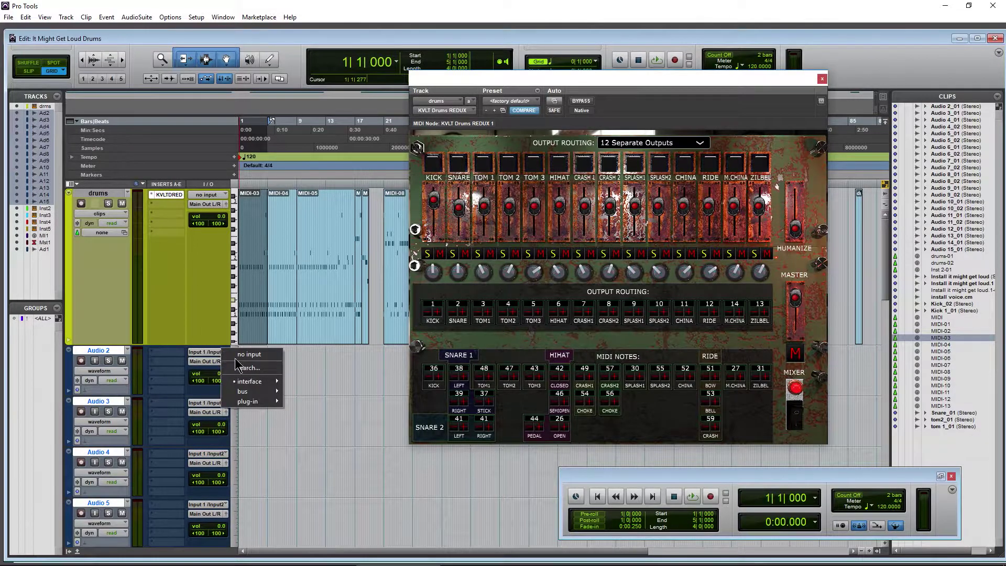
pyautogui.moveTo(267, 399)
pyautogui.moveTo(334, 401)
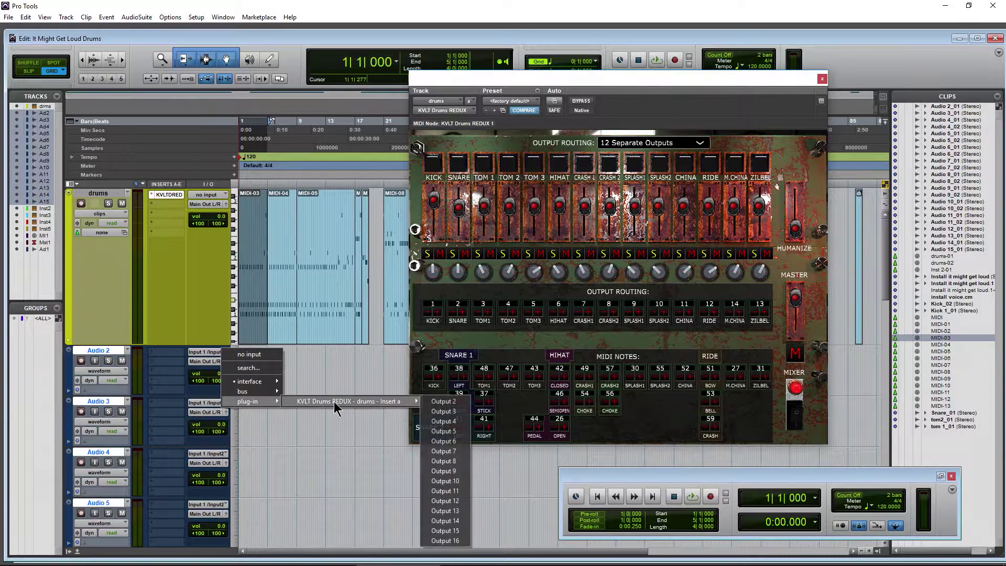
pyautogui.keyDown('ctrl'); pyautogui.keyDown('alt'); pyautogui.click(454, 404); pyautogui.keyUp('alt'); pyautogui.keyUp('ctrl')
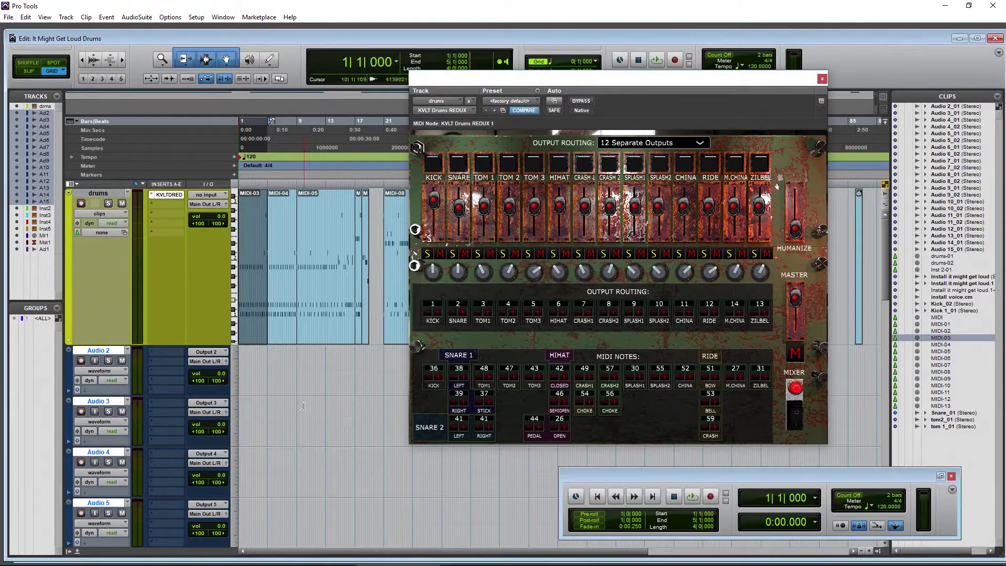
# - Check the input assignments of the new audio tracks, and turn on input monitoring for all of them
pyautogui.scroll(-3, 166, 293)
pyautogui.scroll(3, 173, 293)
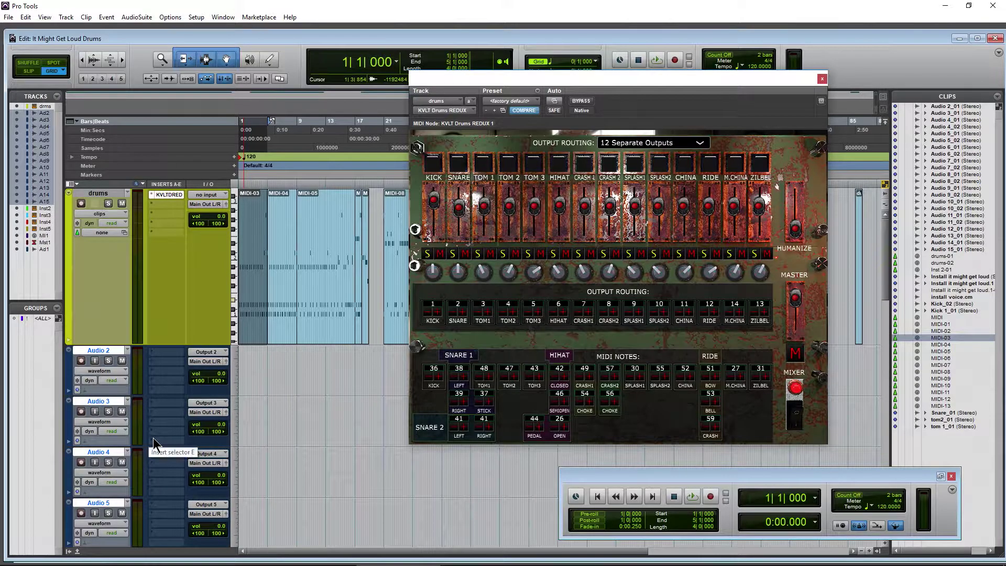
pyautogui.scroll(-10, 153, 442)
pyautogui.scroll(10, 180, 417)
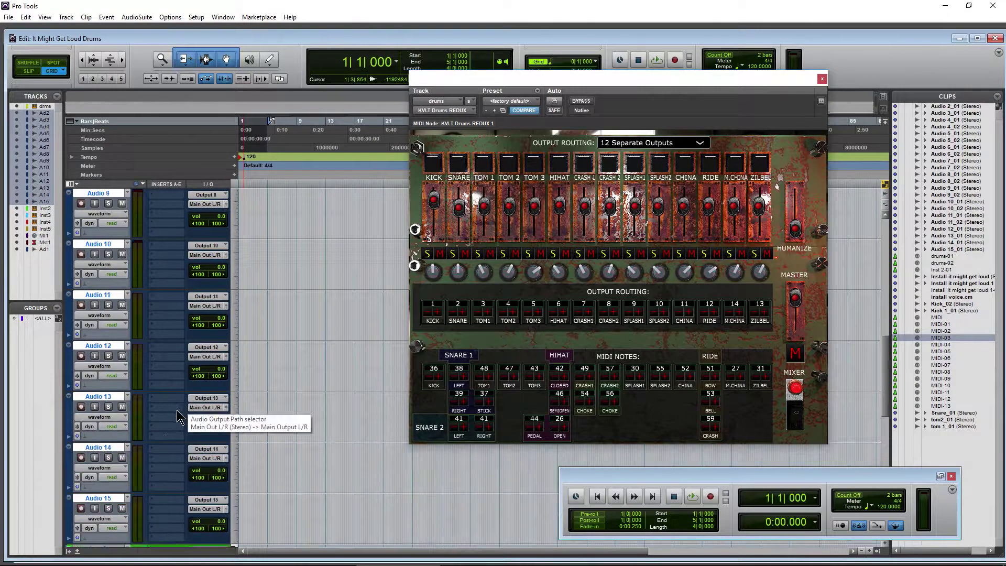
pyautogui.scroll(-5, 180, 418)
pyautogui.scroll(5, 179, 417)
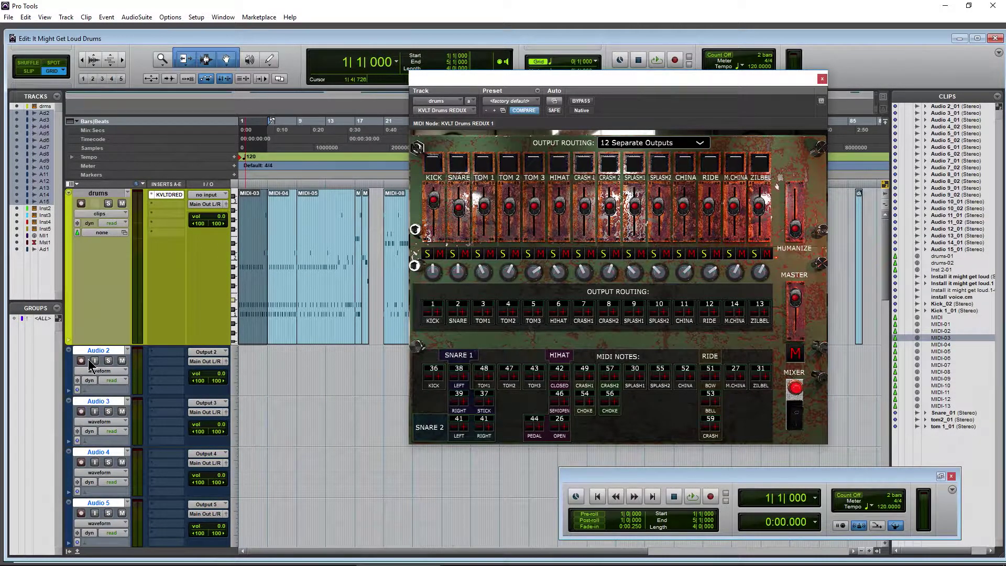
pyautogui.scroll(-3, 117, 375)
pyautogui.scroll(3, 117, 375)
pyautogui.keyDown('alt'); pyautogui.click(95, 360); pyautogui.keyUp('alt')
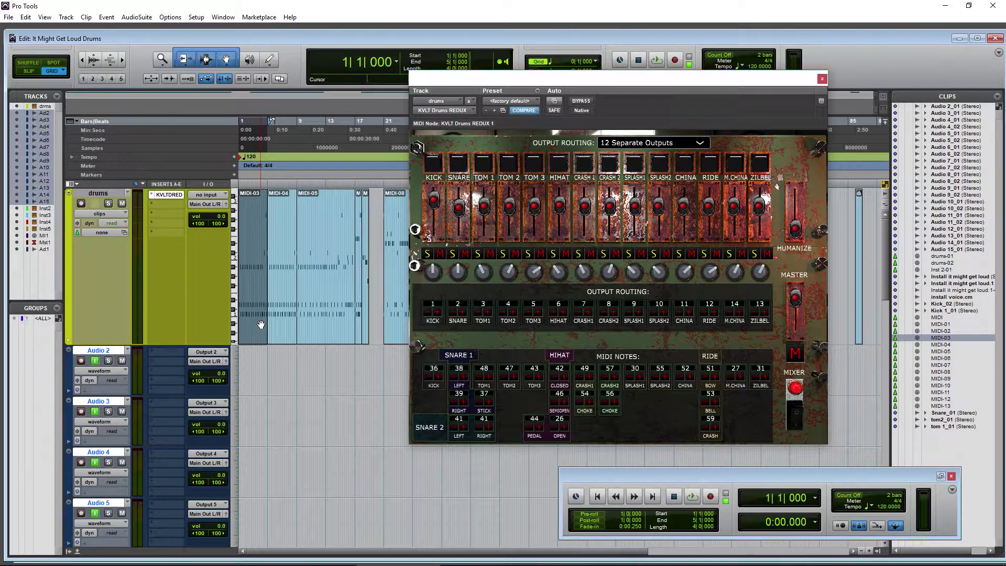
# - Play the MIDI-03 clip and check the meters of the new audio tracks for incoming drum signals
pyautogui.press('space')
pyautogui.scroll(-5, 189, 463)
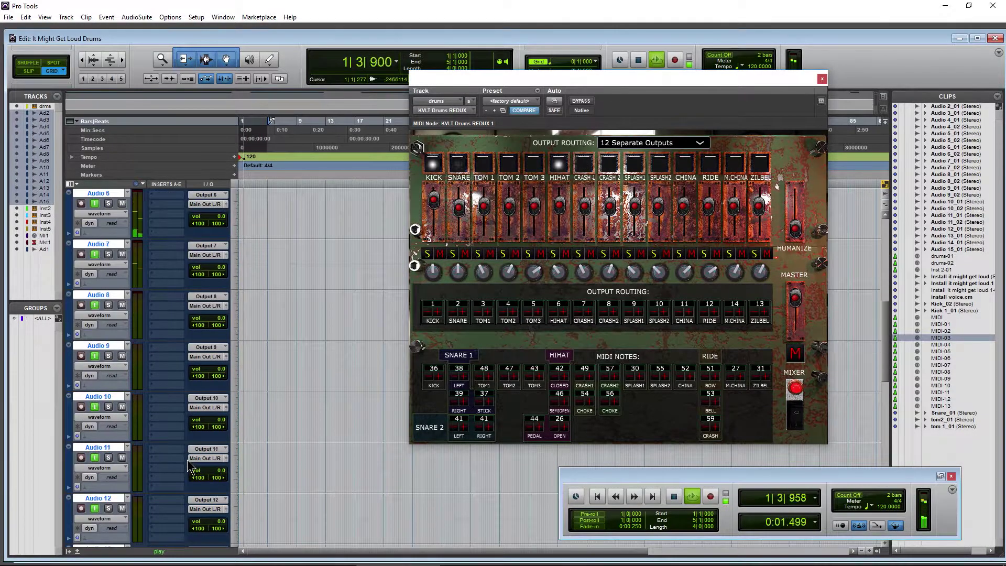
pyautogui.scroll(-1, 178, 415)
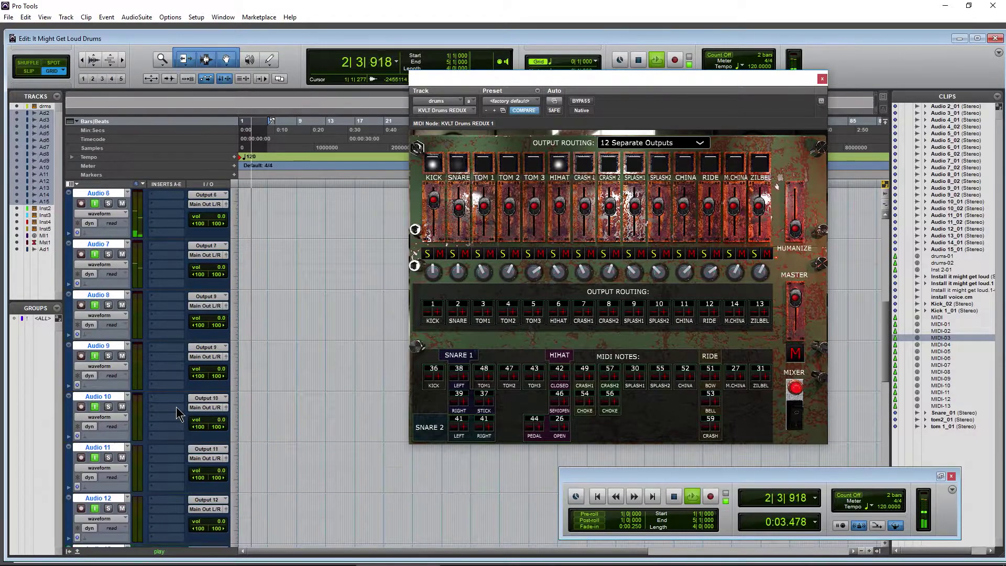
pyautogui.scroll(6, 178, 415)
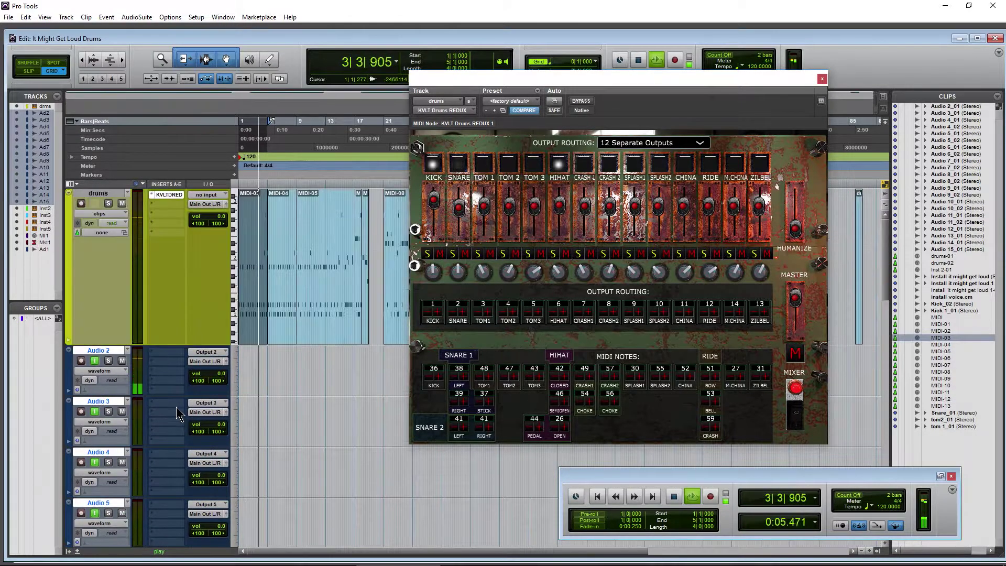
pyautogui.press('space')
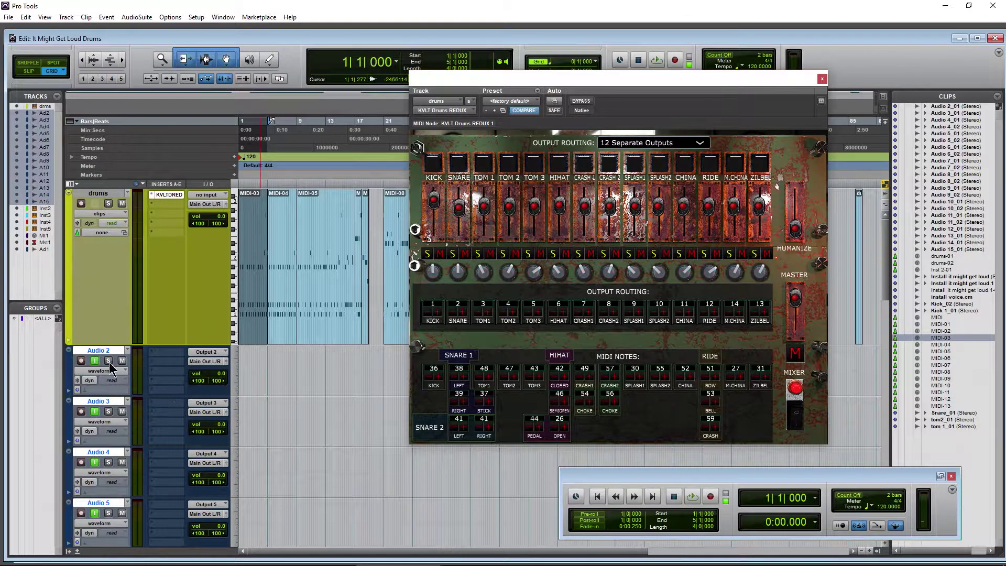
# - Rename the Audio 2 track as snare
pyautogui.doubleClick(105, 351)
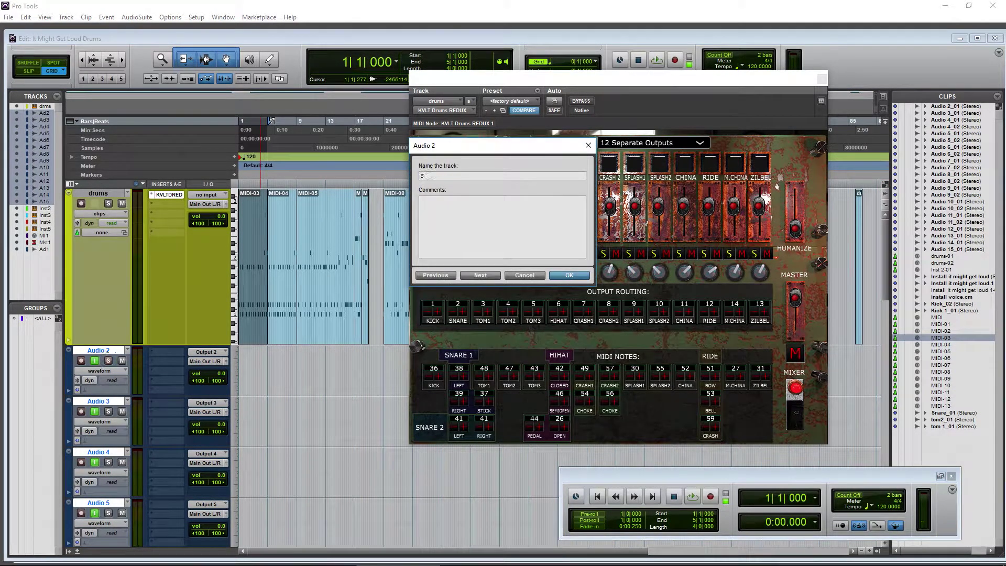
pyautogui.press('Return')
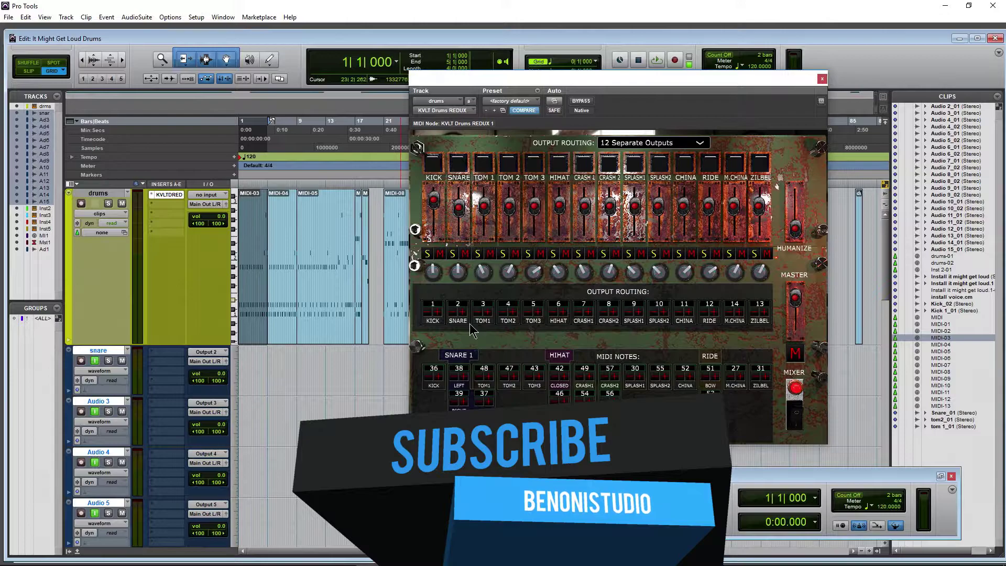
# - Reselect plug-in Output 15 as the input of Audio 15, and route the kick to output 15 in the plugin's output routing
pyautogui.click(218, 204)
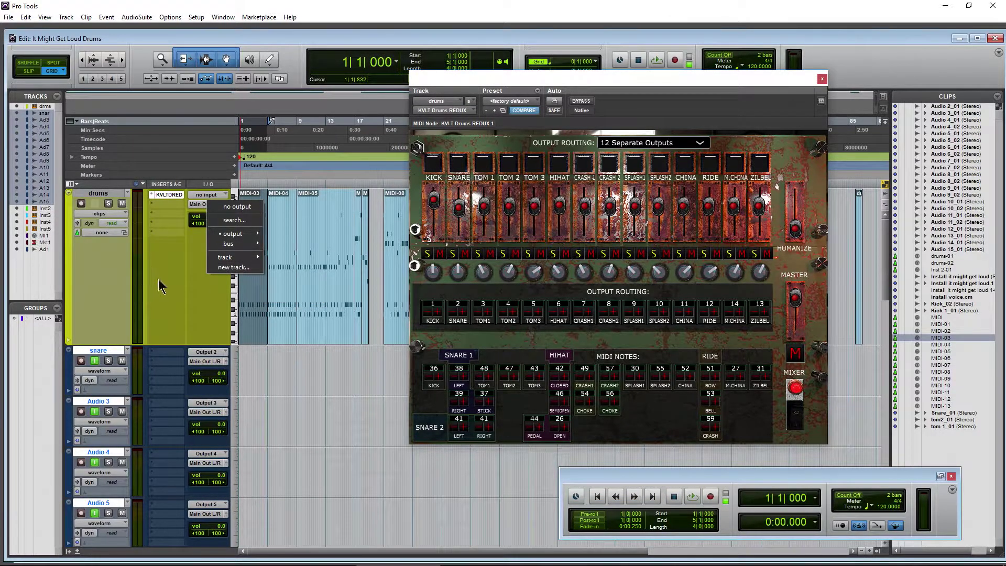
pyautogui.click(169, 287)
pyautogui.scroll(-10, 163, 314)
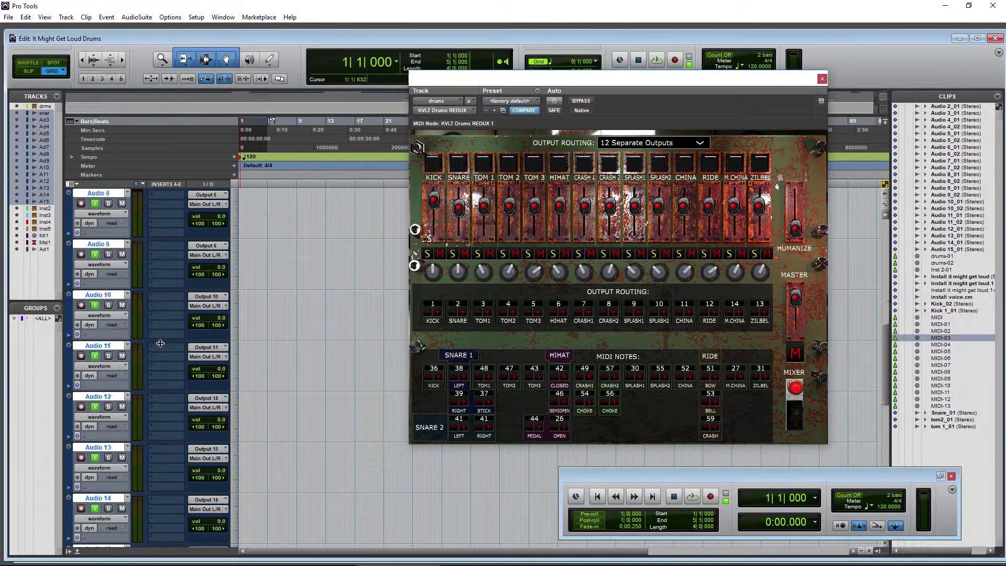
pyautogui.scroll(1, 161, 343)
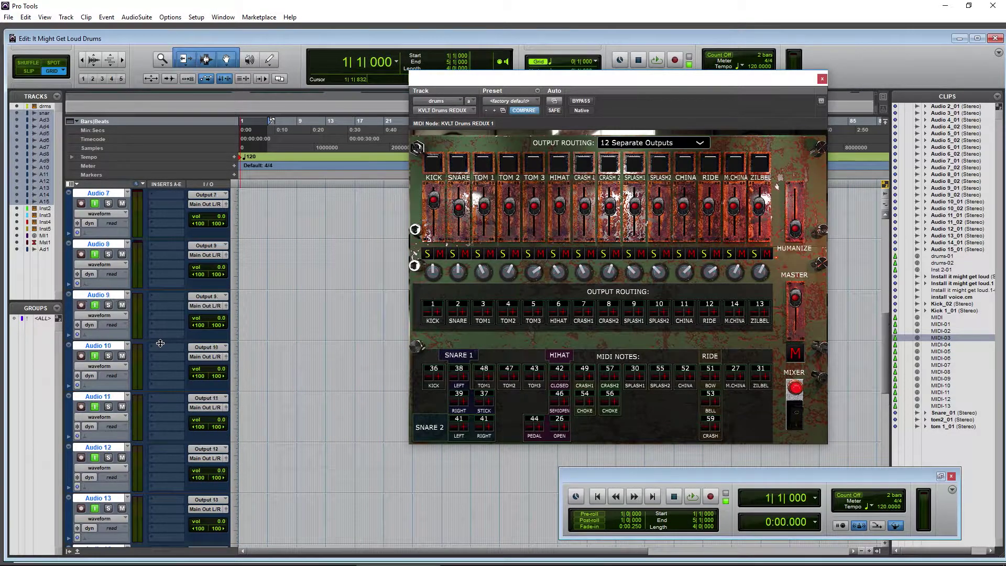
pyautogui.scroll(-6, 161, 343)
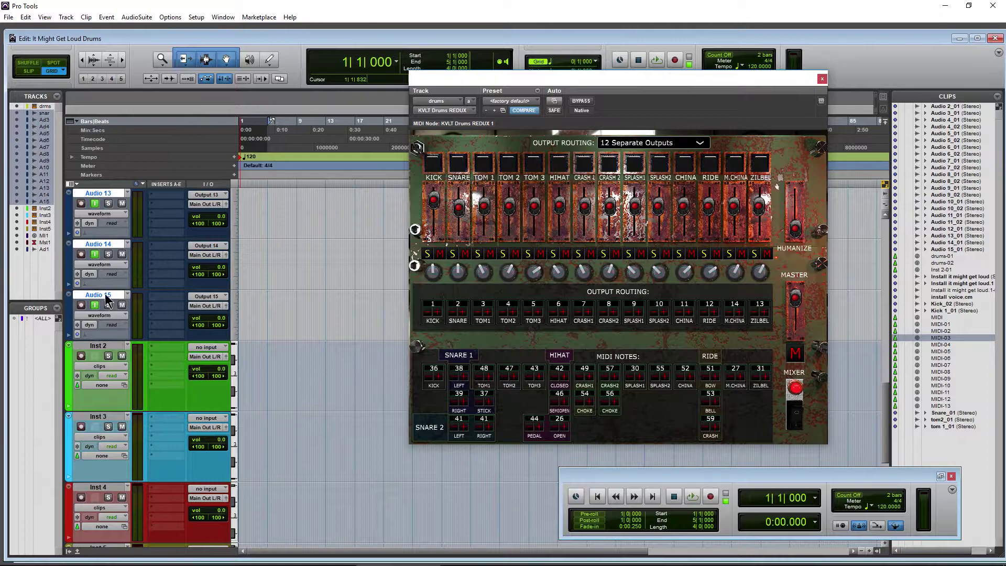
pyautogui.click(207, 297)
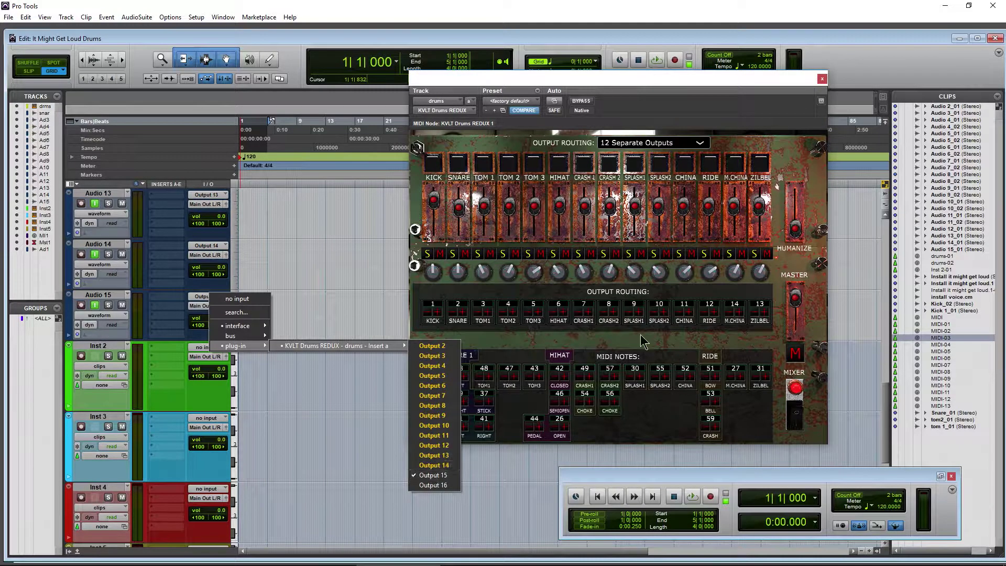
pyautogui.click(435, 476)
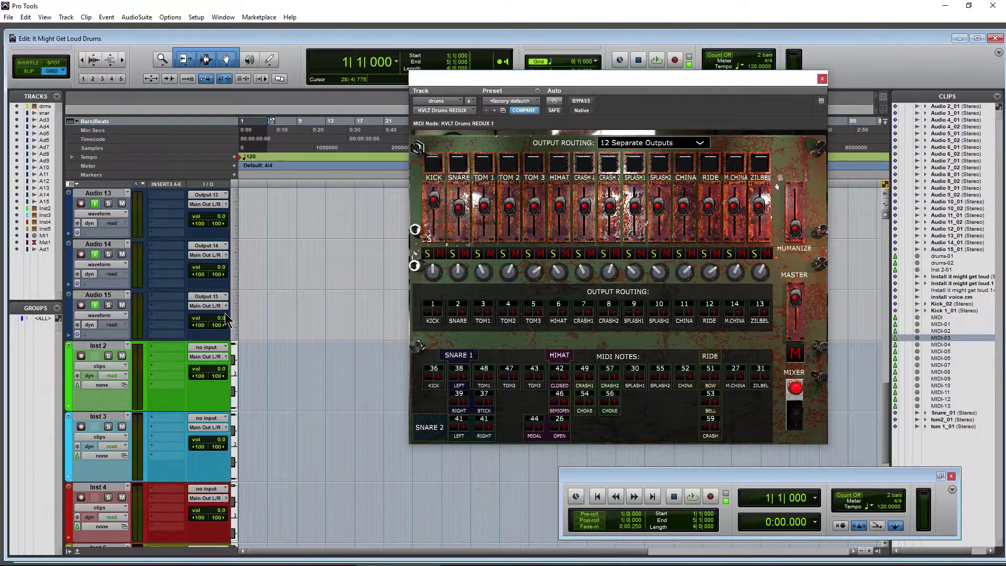
pyautogui.scroll(10, 226, 320)
pyautogui.click(207, 204)
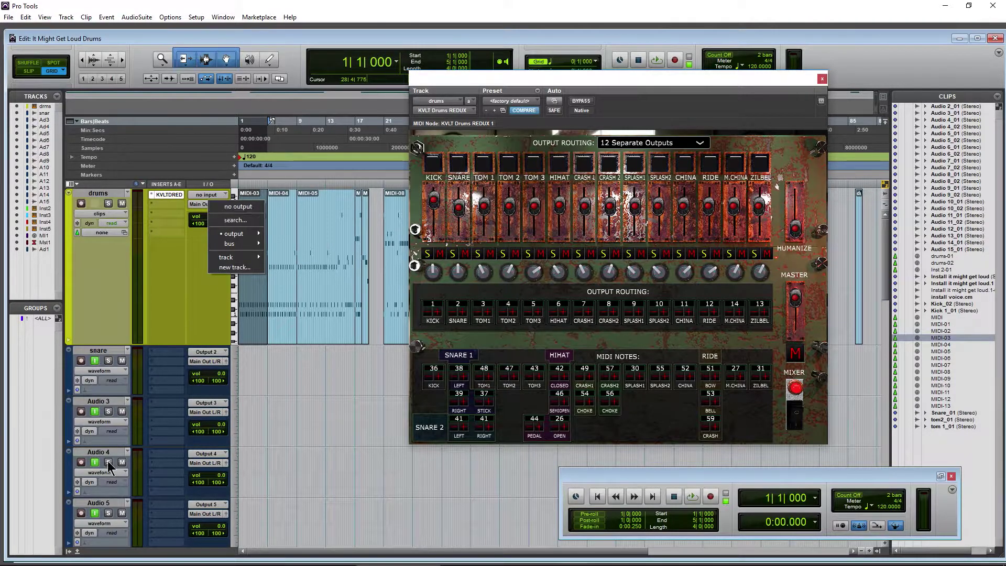
pyautogui.click(157, 283)
# - Move the Audio 15 track directly below the drums track and rename it kick
pyautogui.scroll(-8, 157, 309)
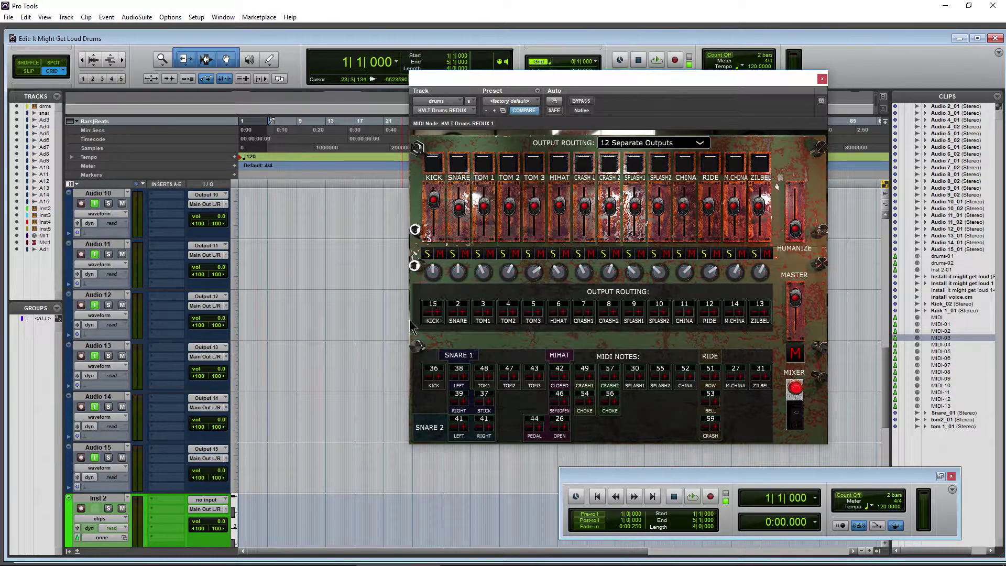
pyautogui.moveTo(99, 449); pyautogui.dragTo(117, 344)
pyautogui.doubleClick(102, 350)
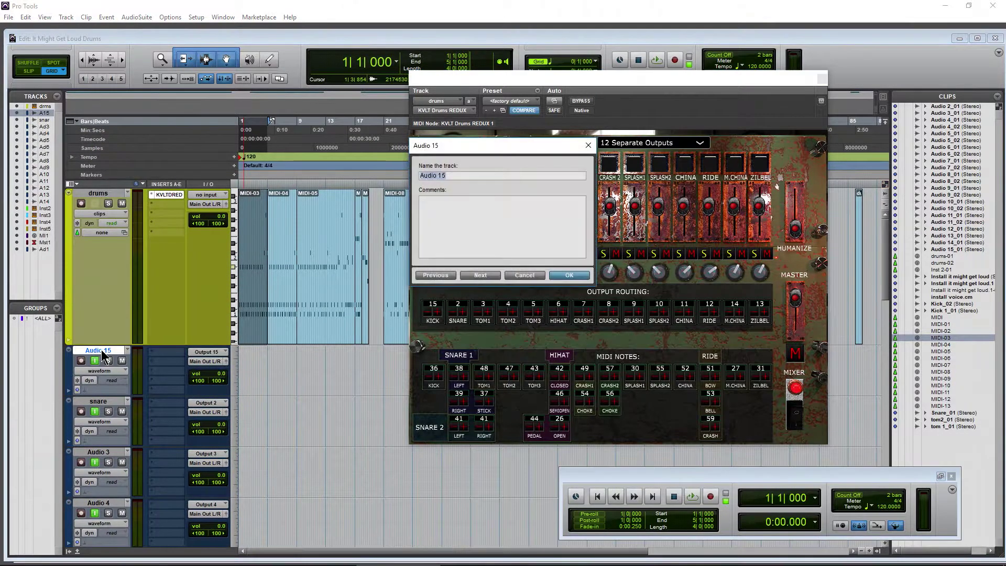
pyautogui.write('kic')
pyautogui.press('Return')
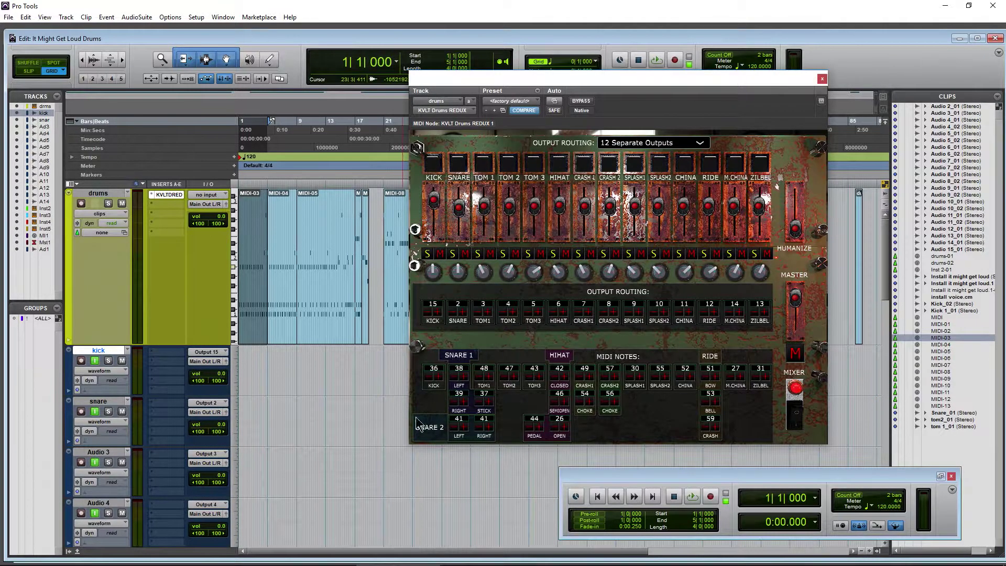
# - Play the MIDI-03 clip and a zoomed-in MIDI-11 clip to check the signals reaching the kick, snare and Audio 3 tracks
pyautogui.press('space')
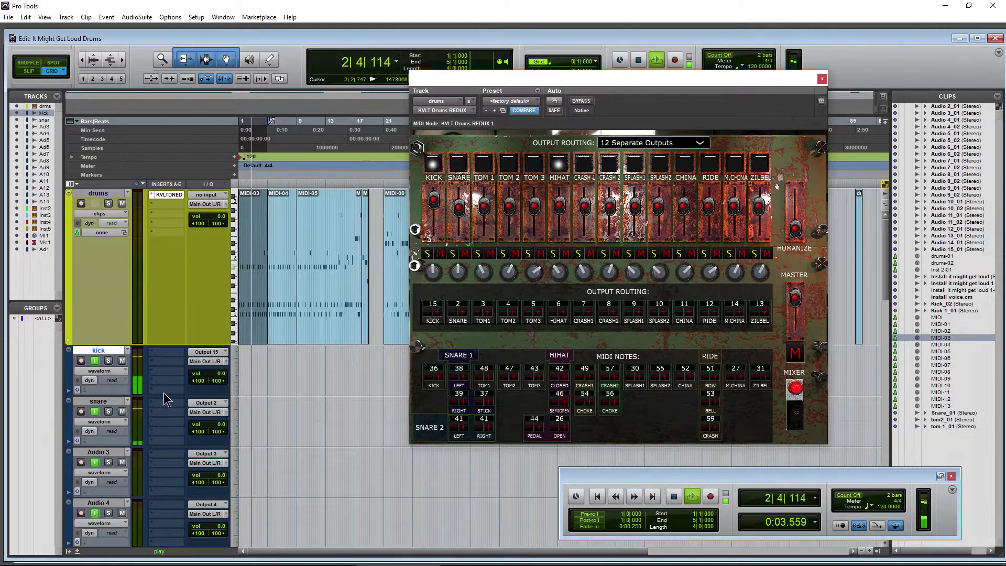
pyautogui.press('space')
pyautogui.moveTo(685, 76); pyautogui.dragTo(449, 351)
pyautogui.click(490, 277)
pyautogui.click(504, 313)
pyautogui.press('space')
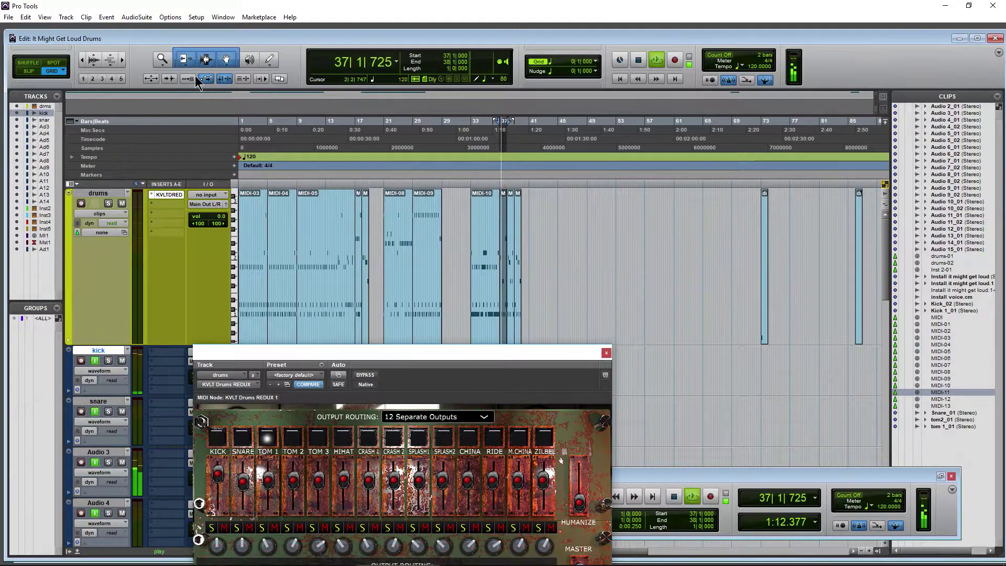
pyautogui.click(122, 59)
pyautogui.click(122, 59)
pyautogui.hotkey('ctrl', ']')
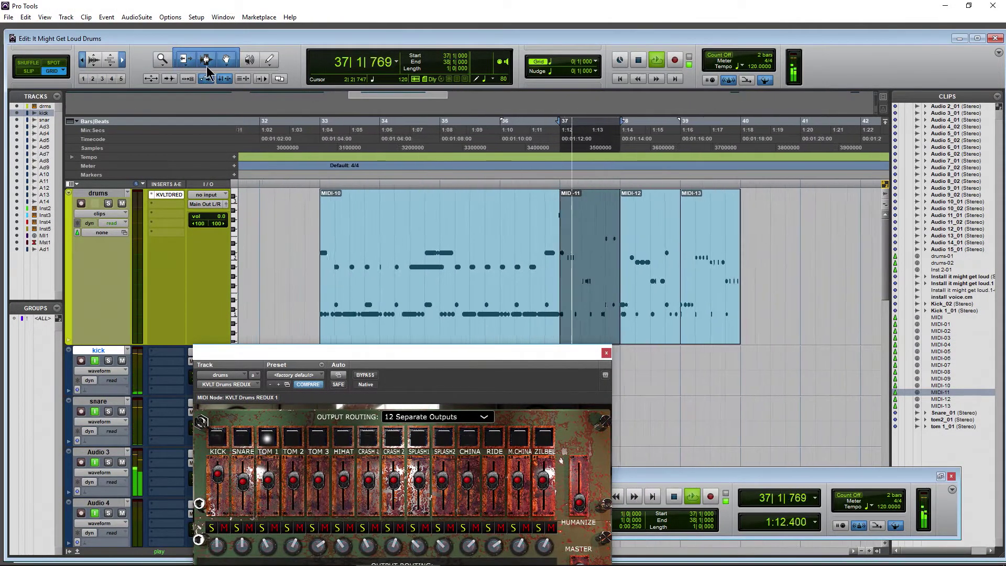
pyautogui.moveTo(359, 347); pyautogui.dragTo(489, 128)
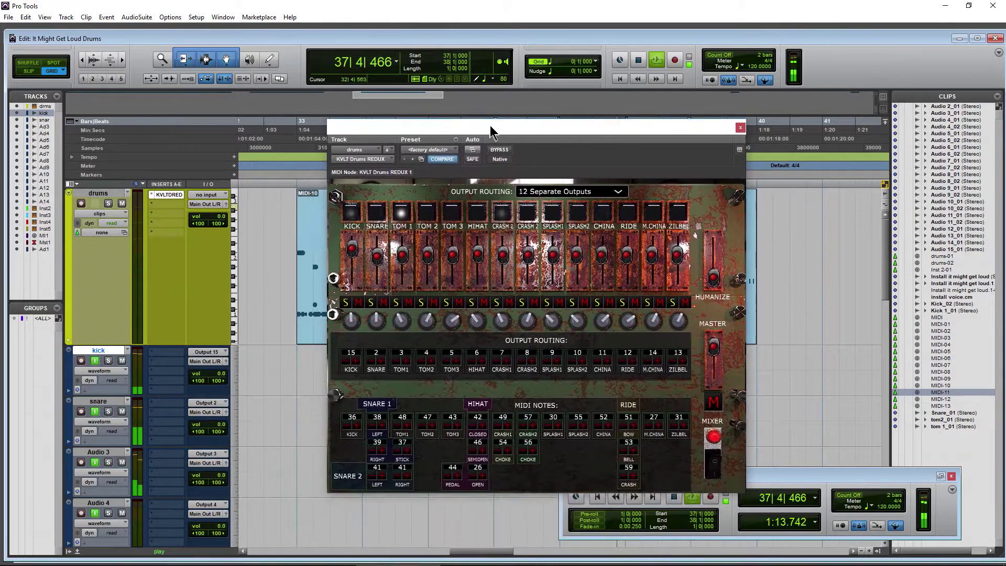
pyautogui.press('space')
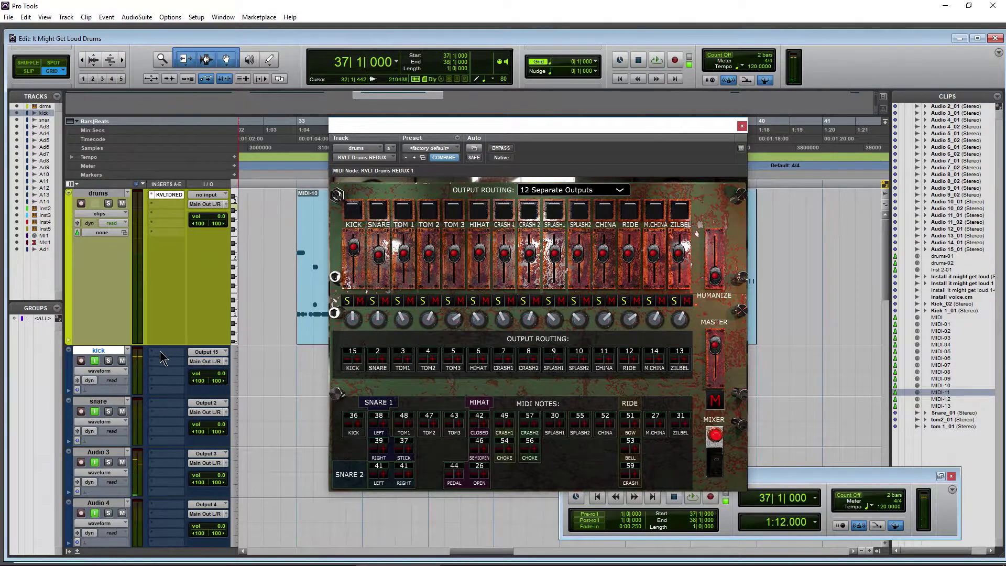
# - Browse the multichannel plug-ins available for the kick track's first insert, including the Waves Audio list, without inserting one
pyautogui.click(180, 353)
pyautogui.moveTo(203, 383)
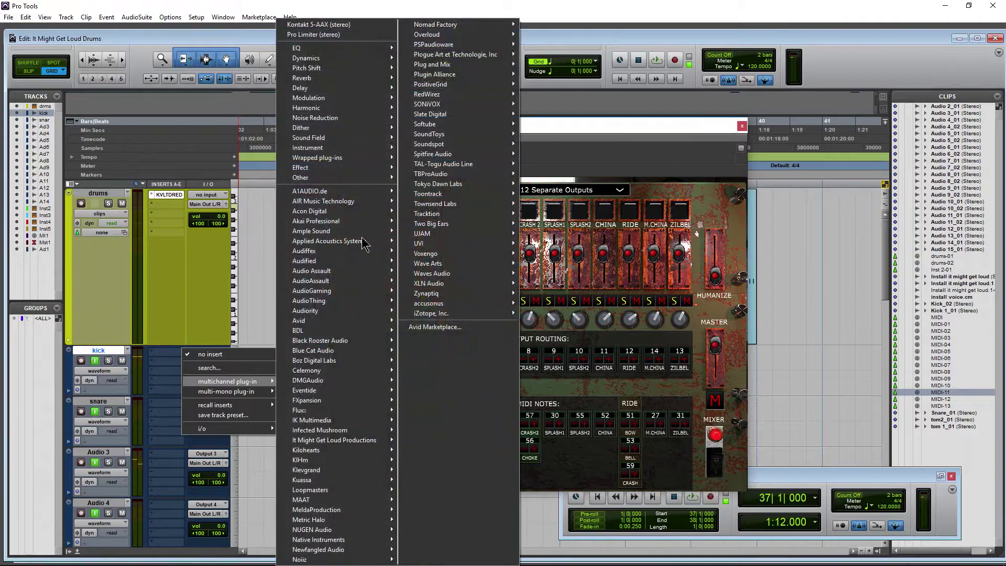
pyautogui.moveTo(339, 400)
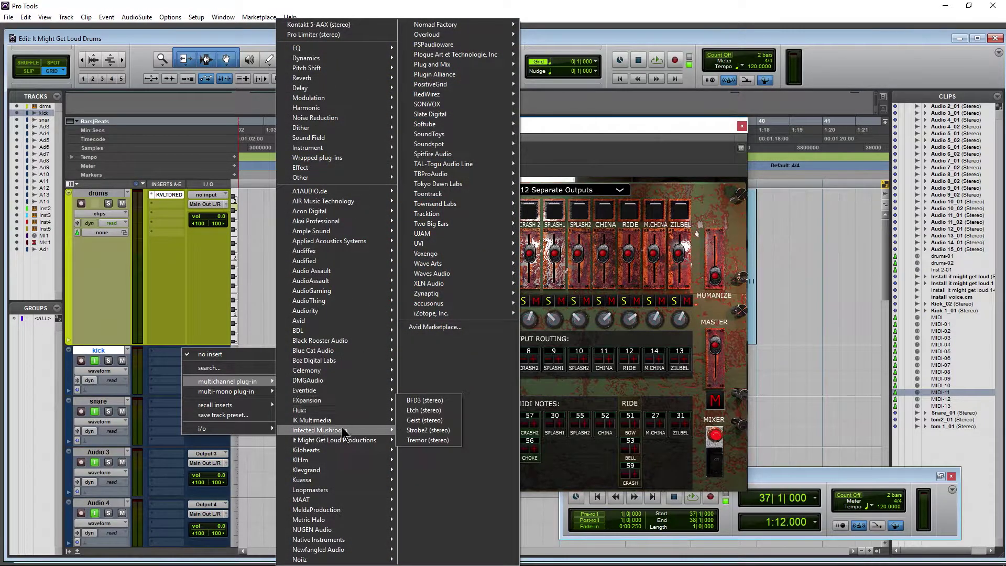
pyautogui.moveTo(343, 431)
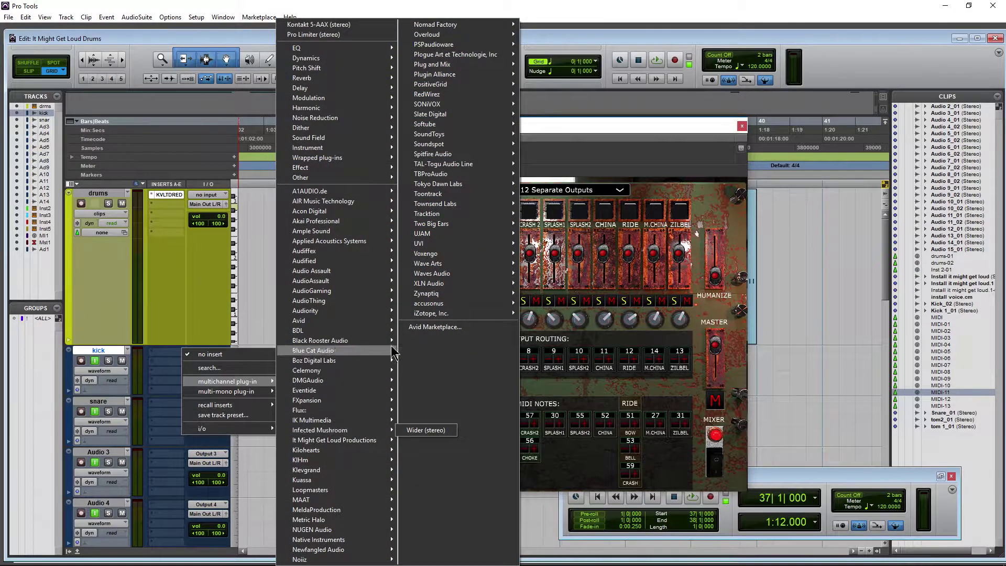
pyautogui.moveTo(442, 272)
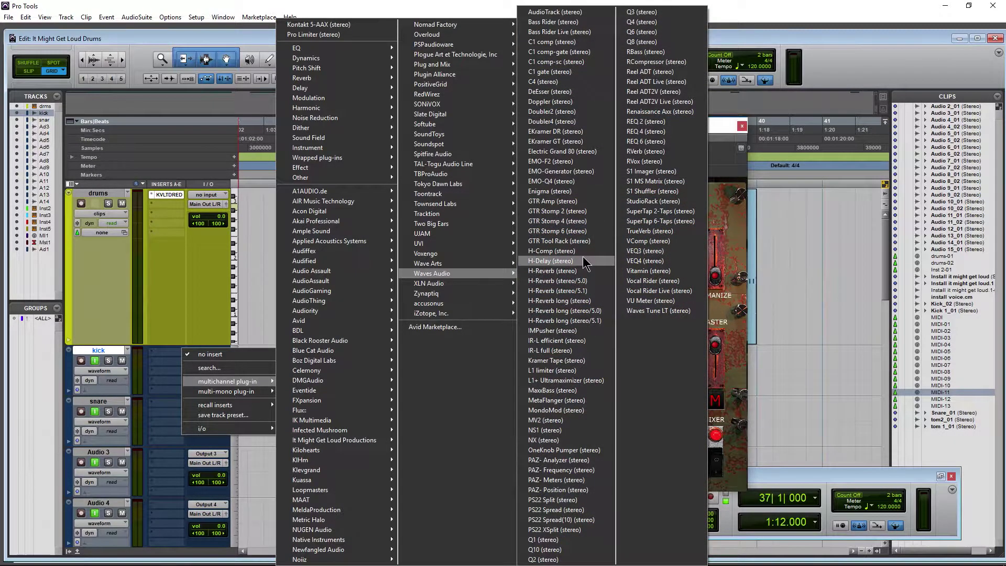
pyautogui.click(766, 42)
pyautogui.moveTo(575, 133); pyautogui.dragTo(651, 112)
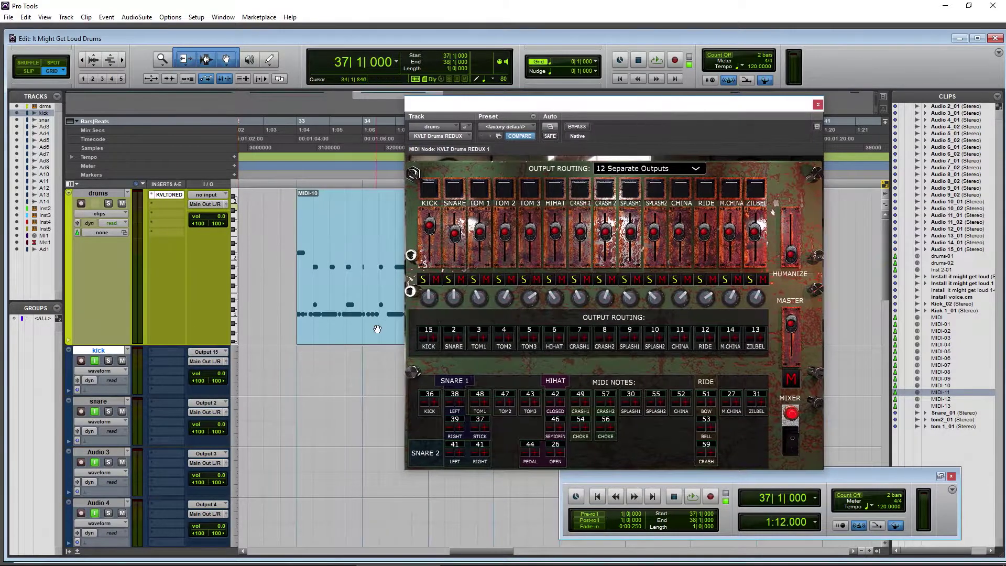
# - Select all tracks from kick to Audio 14, arm the transport for recording and record-enable the selected tracks
pyautogui.click(711, 498)
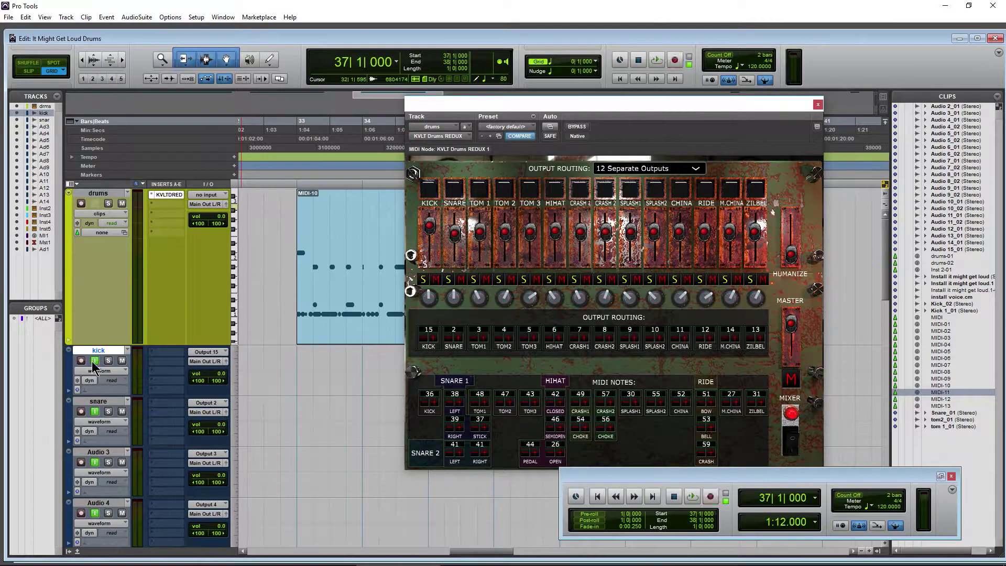
pyautogui.scroll(-10, 97, 351)
pyautogui.scroll(-1, 97, 348)
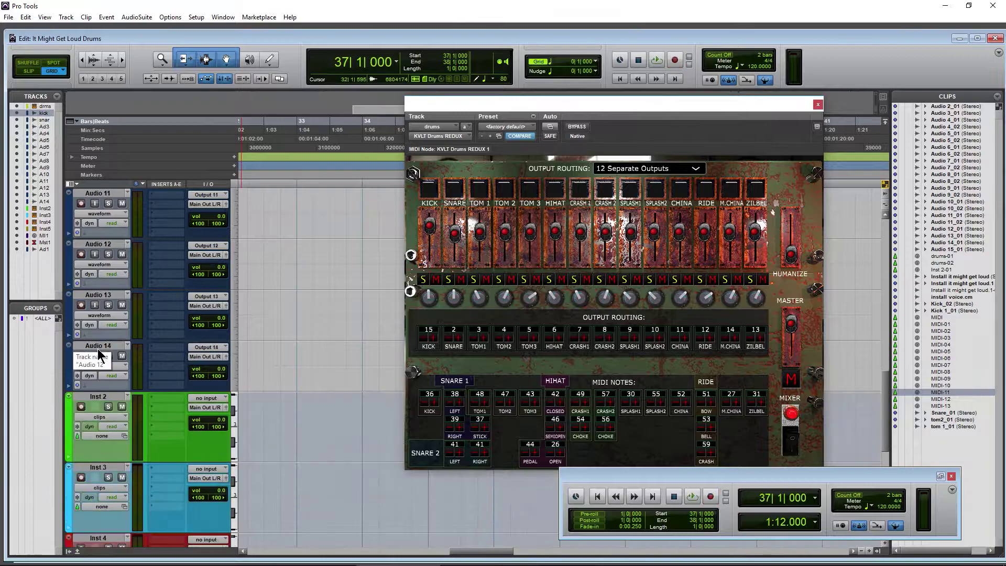
pyautogui.keyDown('shift'); pyautogui.click(98, 347); pyautogui.keyUp('shift')
pyautogui.scroll(8, 99, 348)
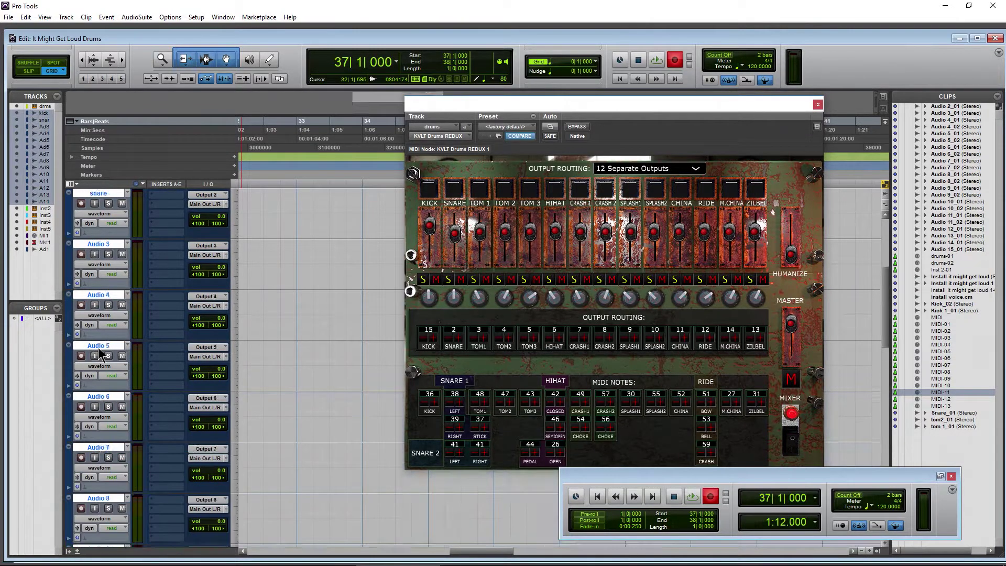
pyautogui.scroll(4, 98, 348)
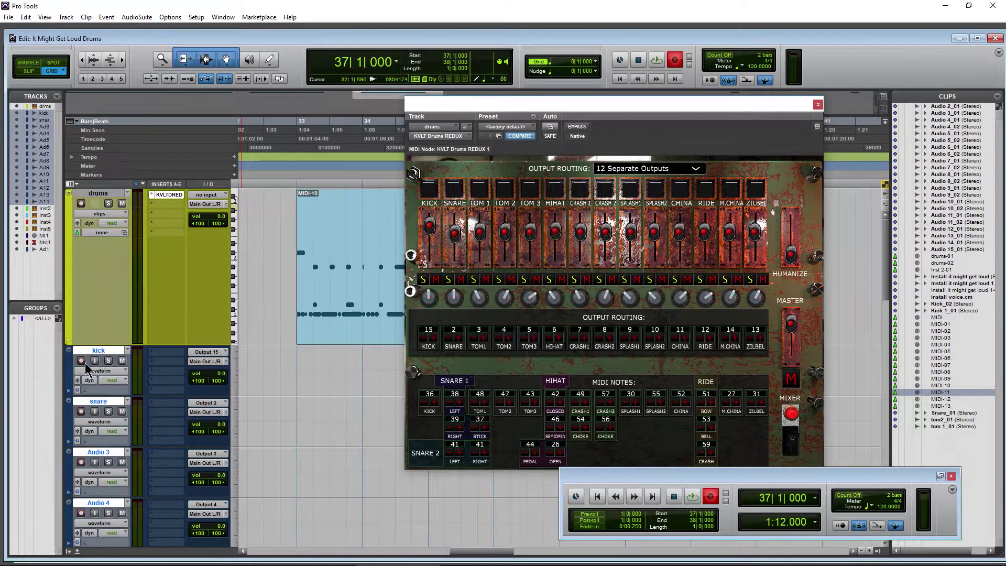
pyautogui.click(84, 363)
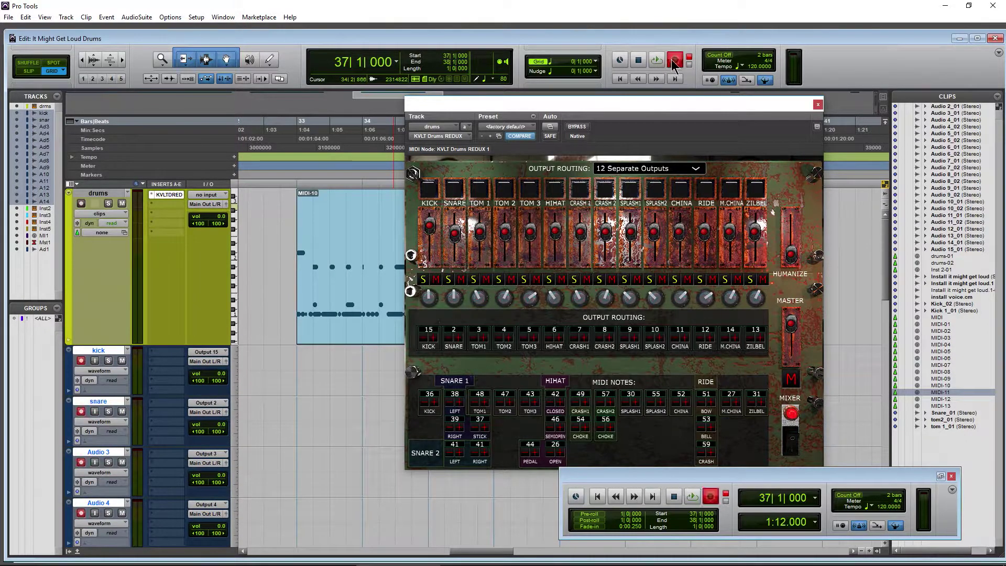
# - Record the plugin's separate outputs onto the armed tracks across the MIDI-11 clip at bar 37
pyautogui.press('space')
pyautogui.moveTo(665, 105); pyautogui.dragTo(340, 99)
pyautogui.press('space')
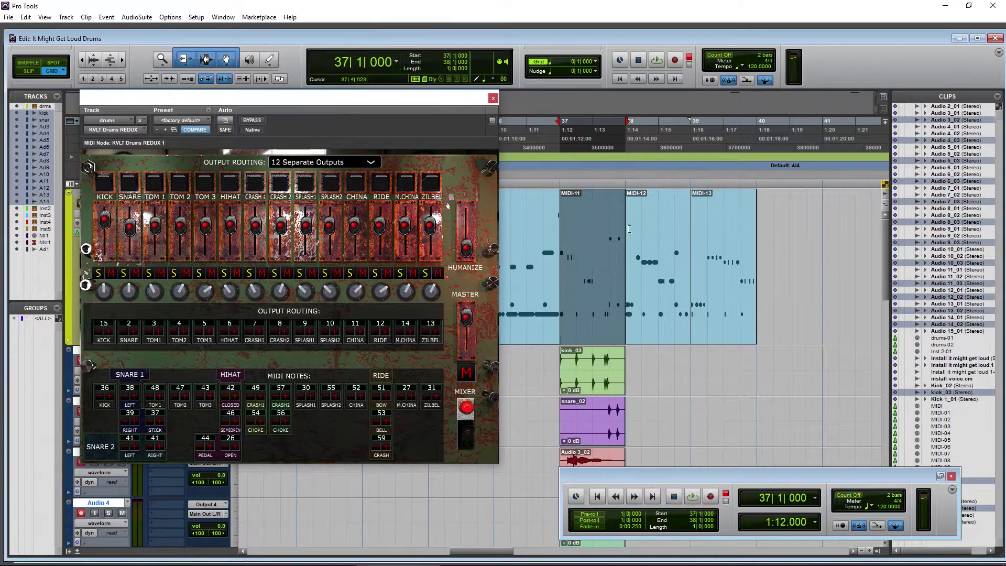
# - Return to the session start, zoom out to locate the recorded clips at bar 37 and select the kick clip
pyautogui.click(620, 79)
pyautogui.moveTo(388, 94); pyautogui.dragTo(667, 103)
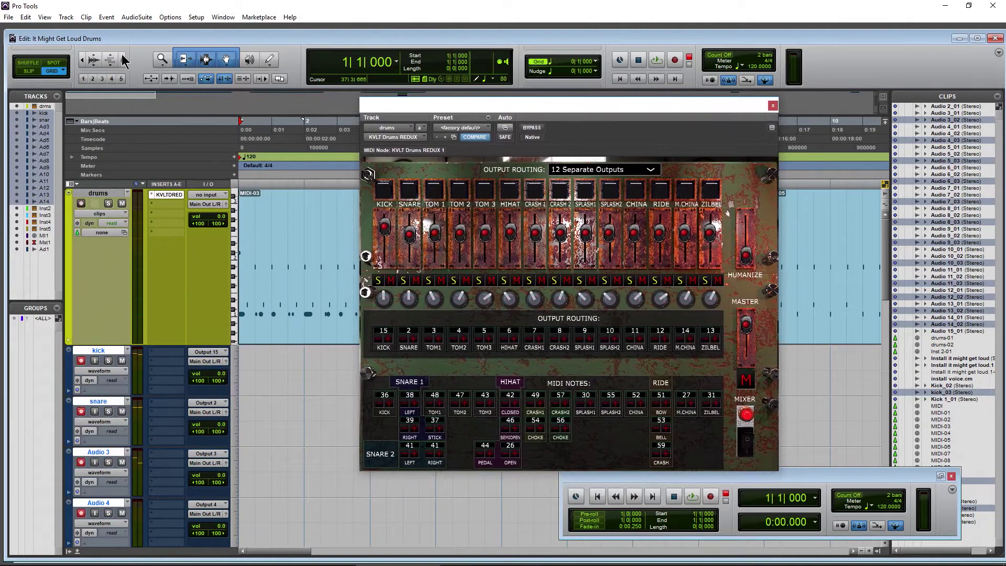
pyautogui.click(82, 59)
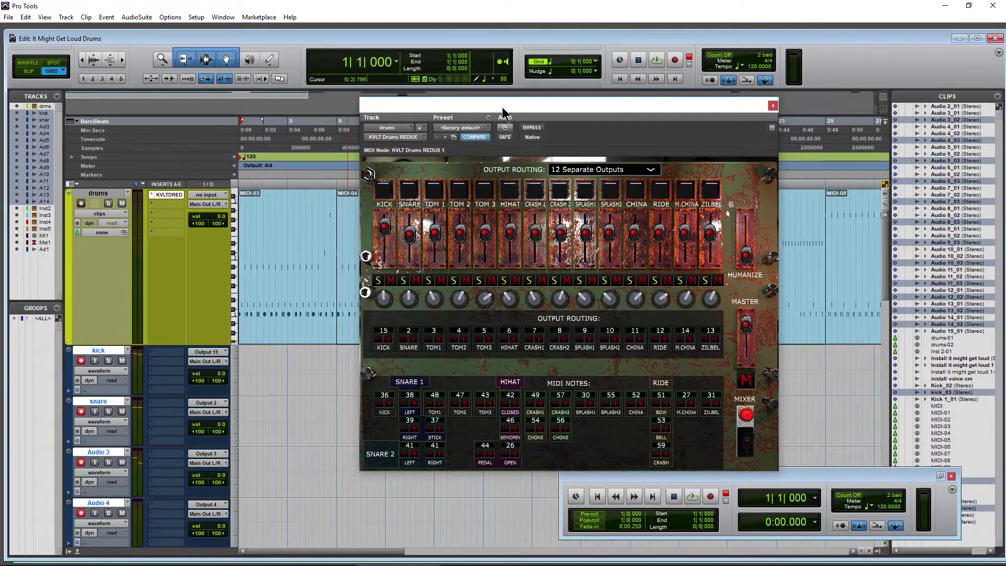
pyautogui.moveTo(512, 111); pyautogui.dragTo(169, 140)
pyautogui.click(82, 59)
pyautogui.click(82, 60)
pyautogui.click(82, 59)
pyautogui.click(82, 60)
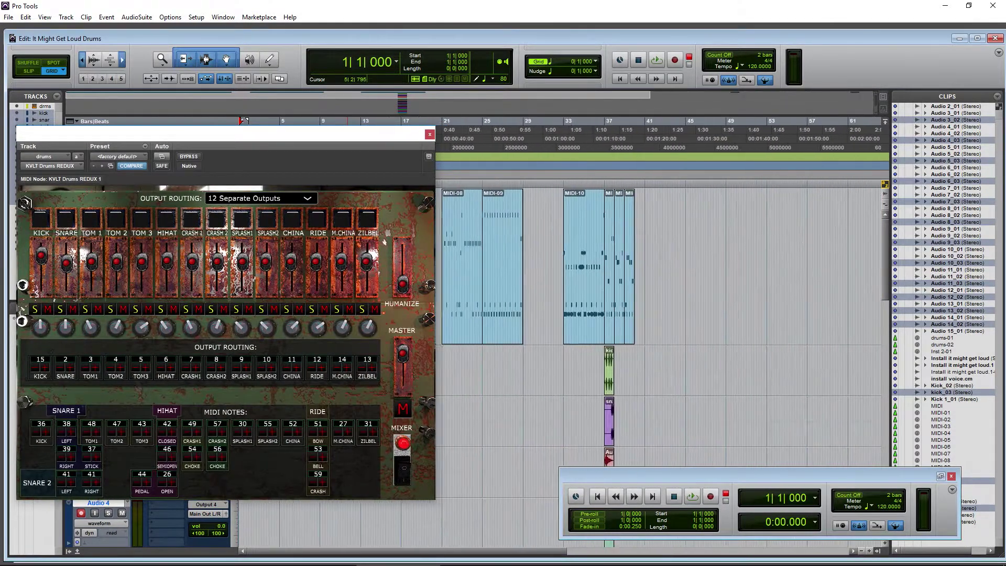
pyautogui.click(122, 60)
pyautogui.click(122, 59)
pyautogui.moveTo(266, 552); pyautogui.dragTo(368, 548)
pyautogui.scroll(-3, 510, 353)
pyautogui.scroll(-4, 511, 353)
pyautogui.scroll(3, 511, 353)
pyautogui.click(524, 390)
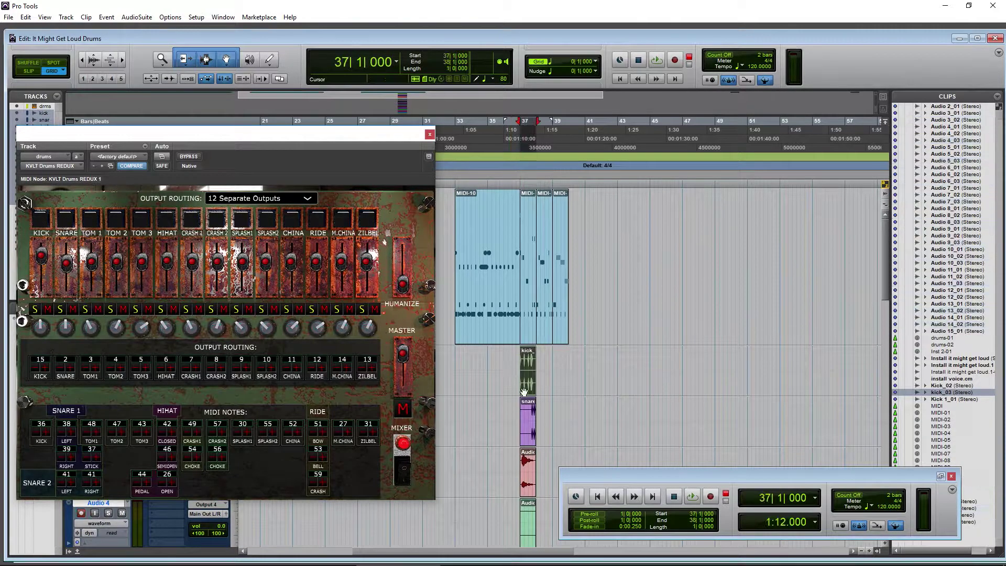
# - Uncover the kick track and look through the multichannel plug-ins that could process its recorded audio
pyautogui.moveTo(232, 138); pyautogui.dragTo(783, 100)
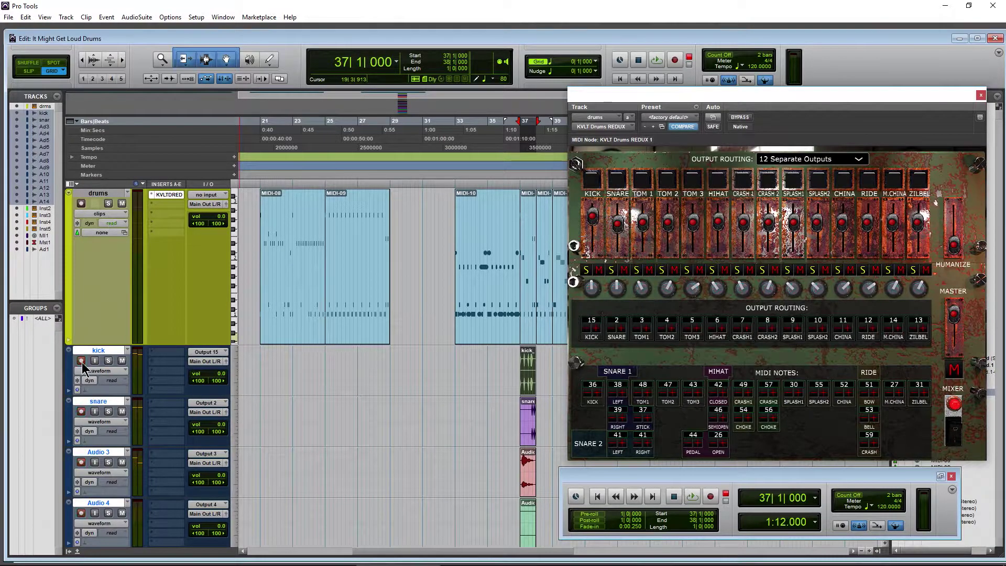
pyautogui.click(161, 354)
pyautogui.moveTo(169, 383)
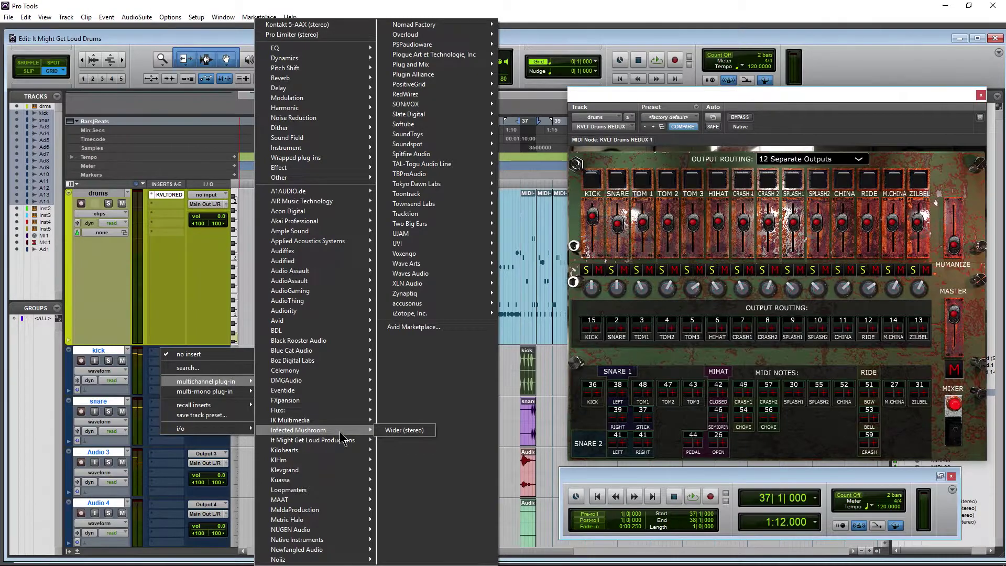
pyautogui.click(527, 391)
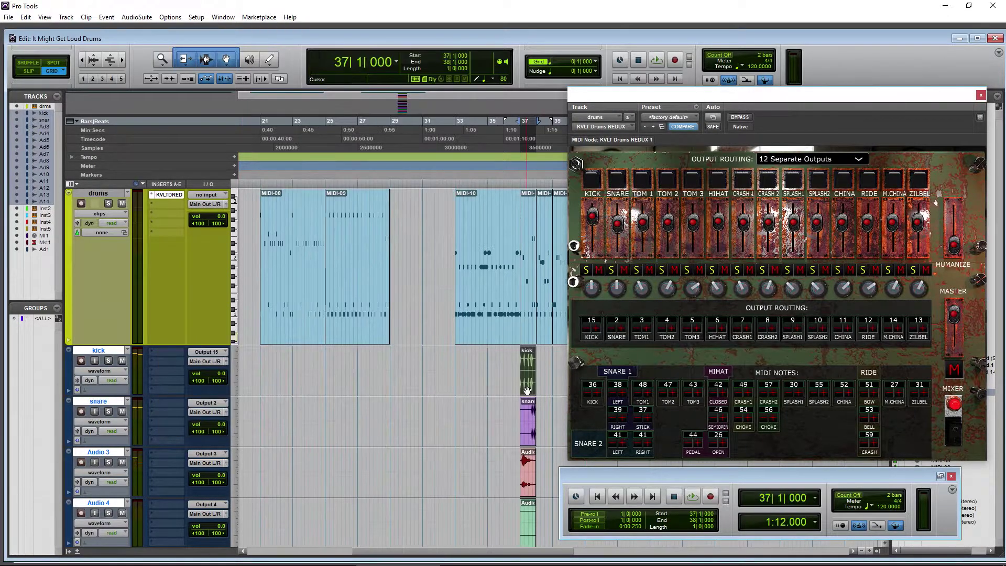
# - Look over the recorded clips at bar 37 on every track from kick down to Audio 14
pyautogui.scroll(-10, 527, 390)
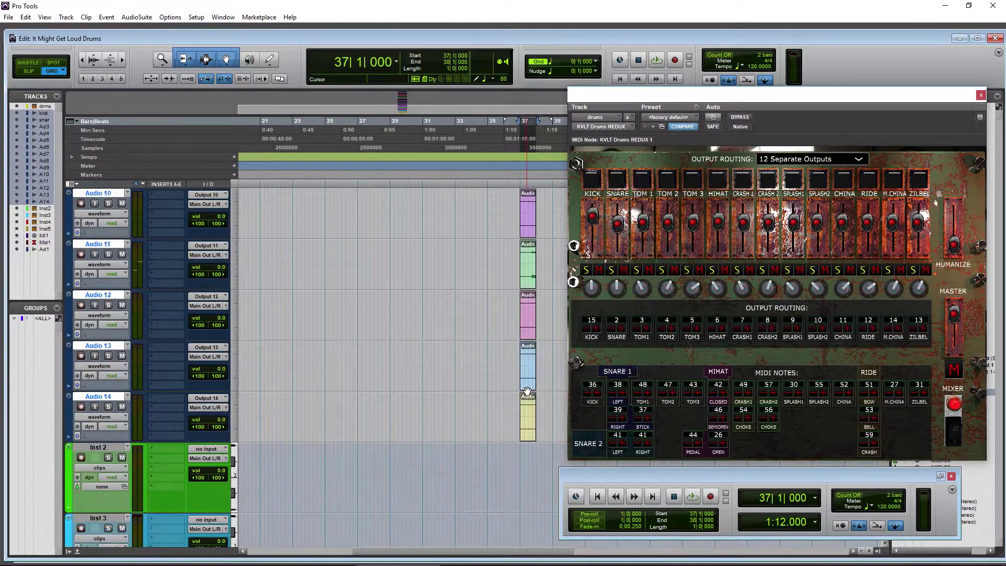
pyautogui.scroll(10, 527, 390)
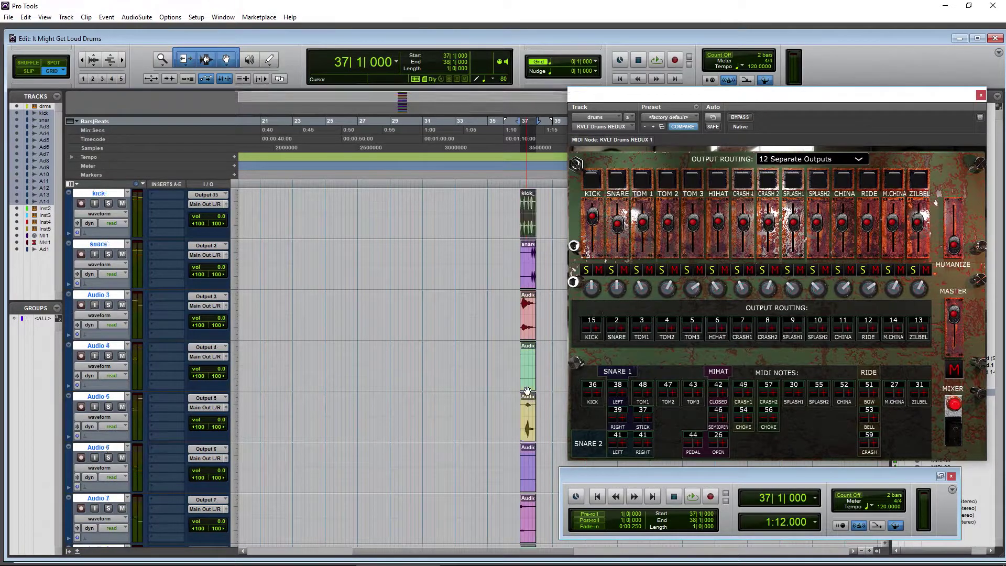
pyautogui.scroll(3, 532, 492)
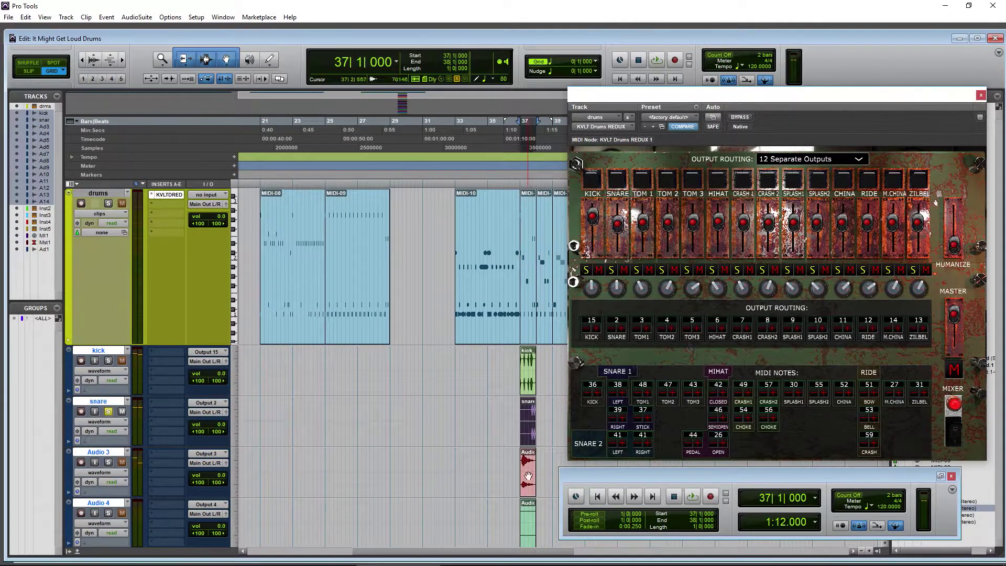
# - Return to the session start and set the drum plugin's output routing to 1 Stereo Output
pyautogui.click(620, 79)
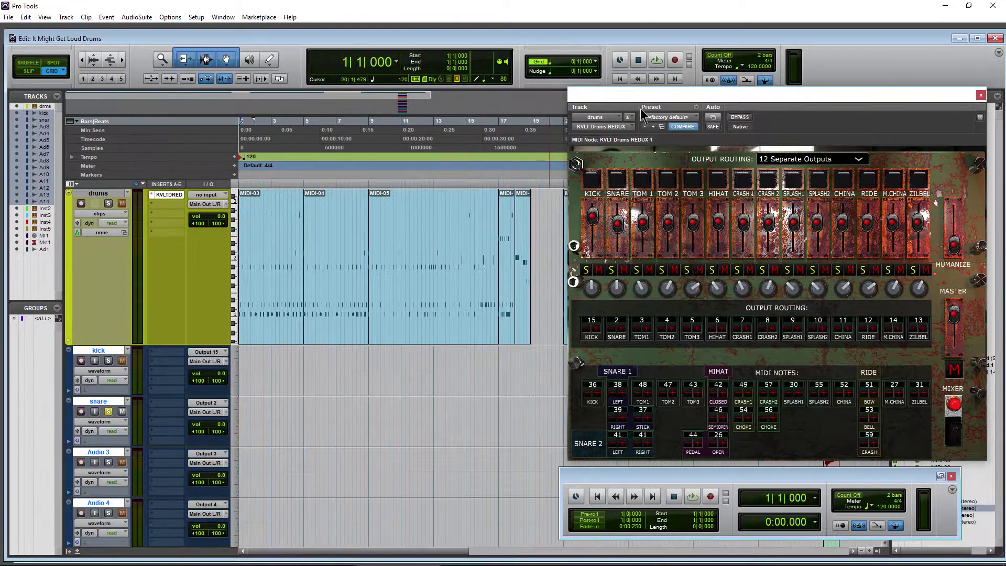
pyautogui.moveTo(565, 76); pyautogui.dragTo(551, 76)
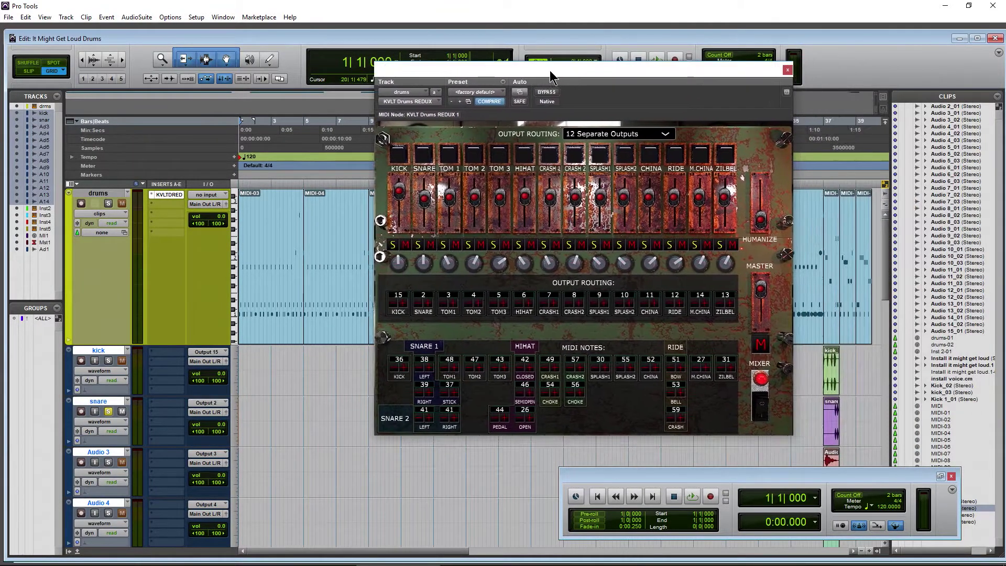
pyautogui.click(620, 138)
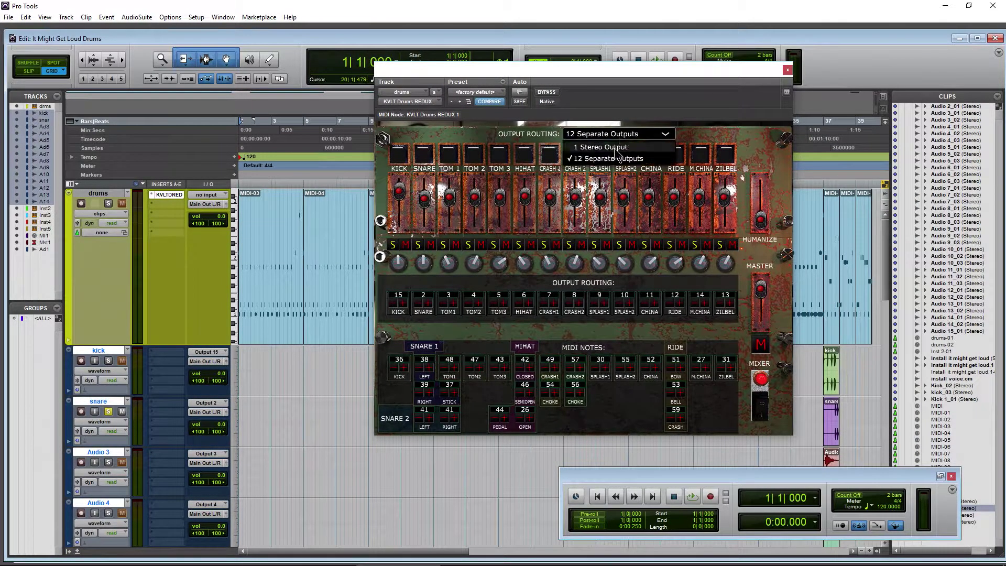
pyautogui.click(617, 149)
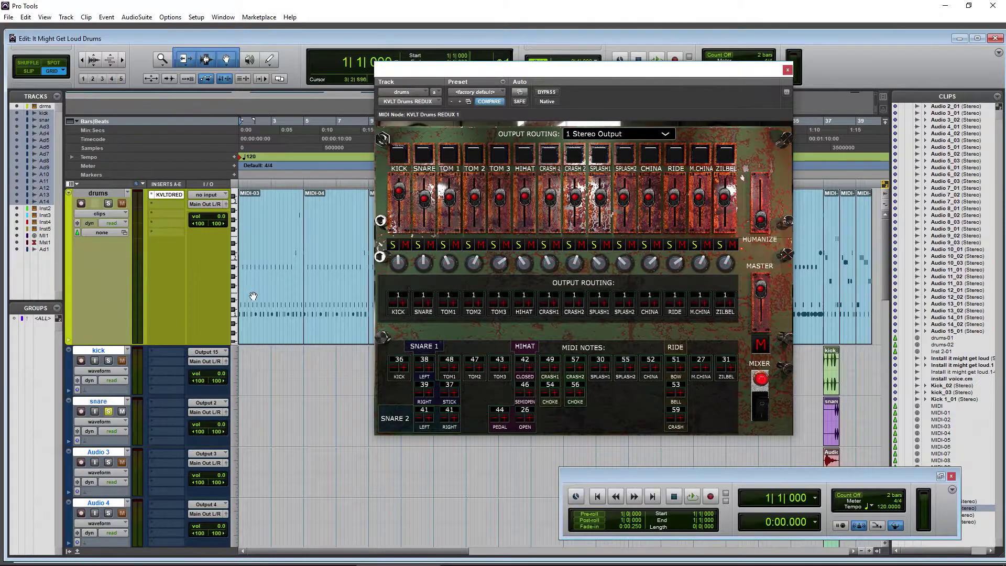
# - Solo the drums track and play the MIDI-03 clip to hear the stereo output
pyautogui.click(109, 203)
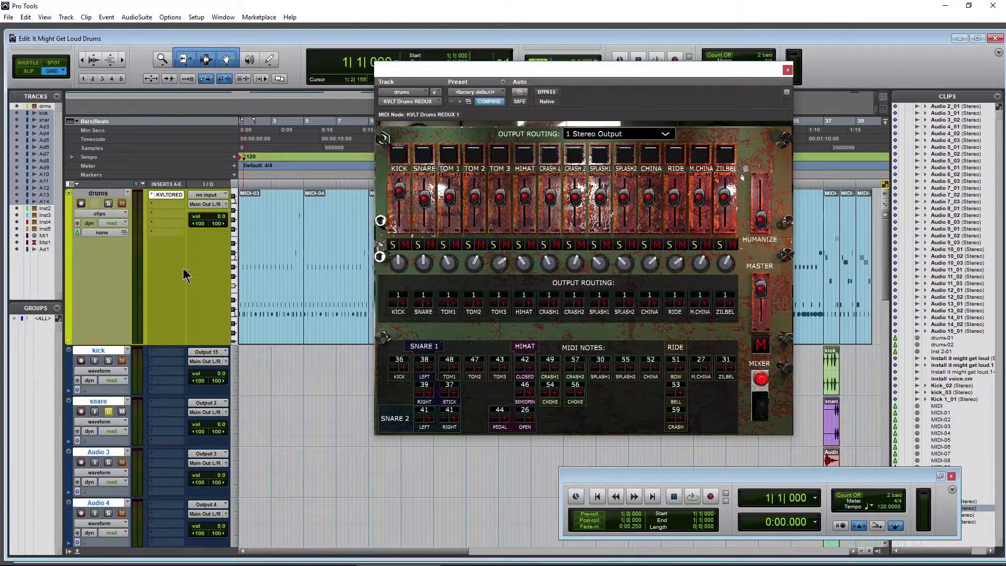
pyautogui.click(273, 331)
pyautogui.press('space')
pyautogui.press('space')
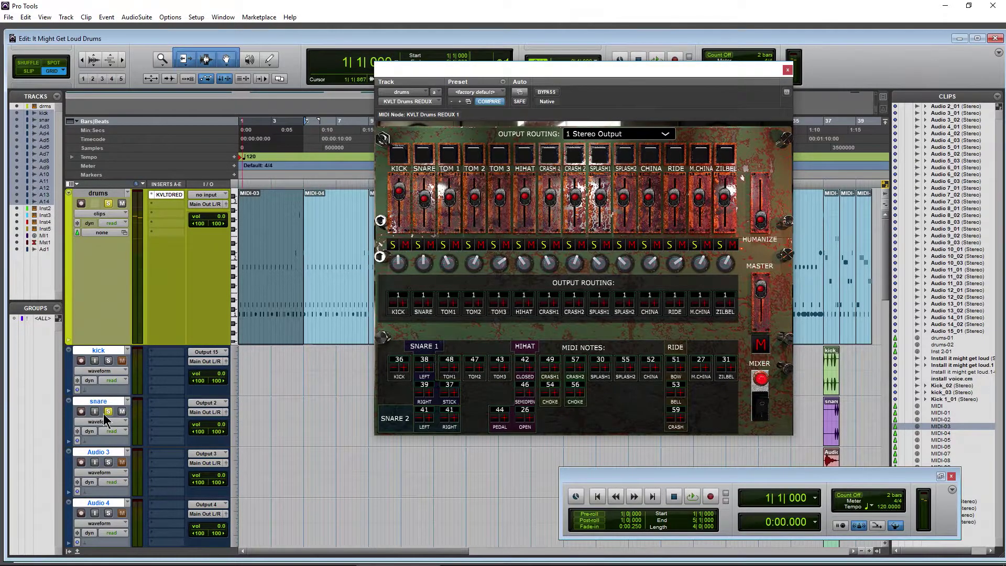
pyautogui.press('space')
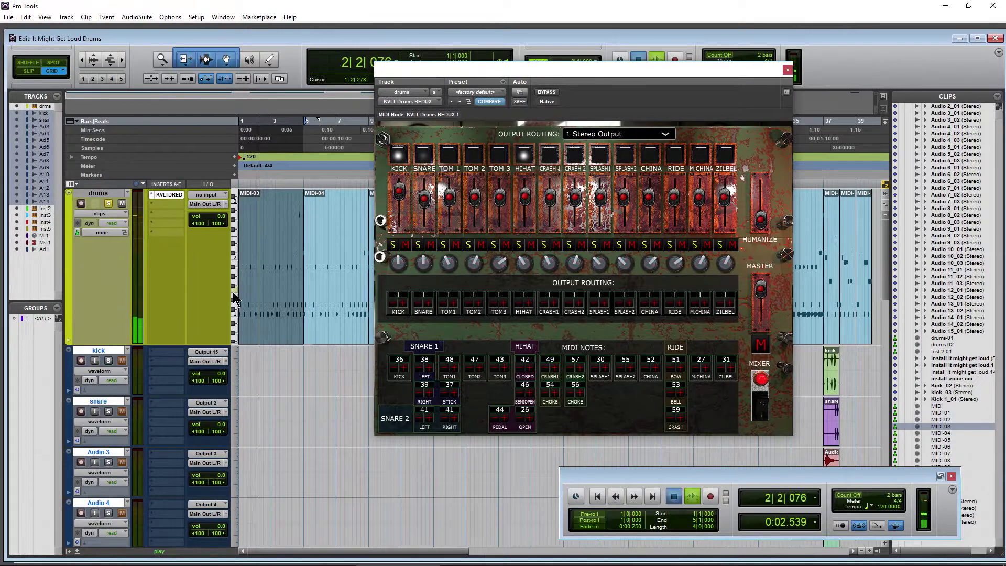
pyautogui.press('space')
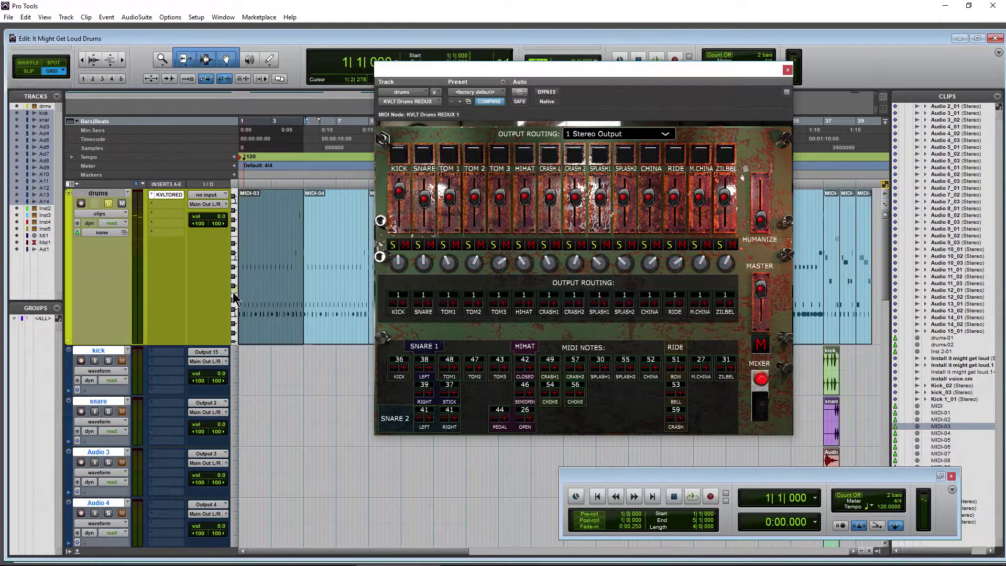
# - Set the plugin's output routing to 12 Separate Outputs and compare its output numbers with the audio track inputs
pyautogui.click(615, 135)
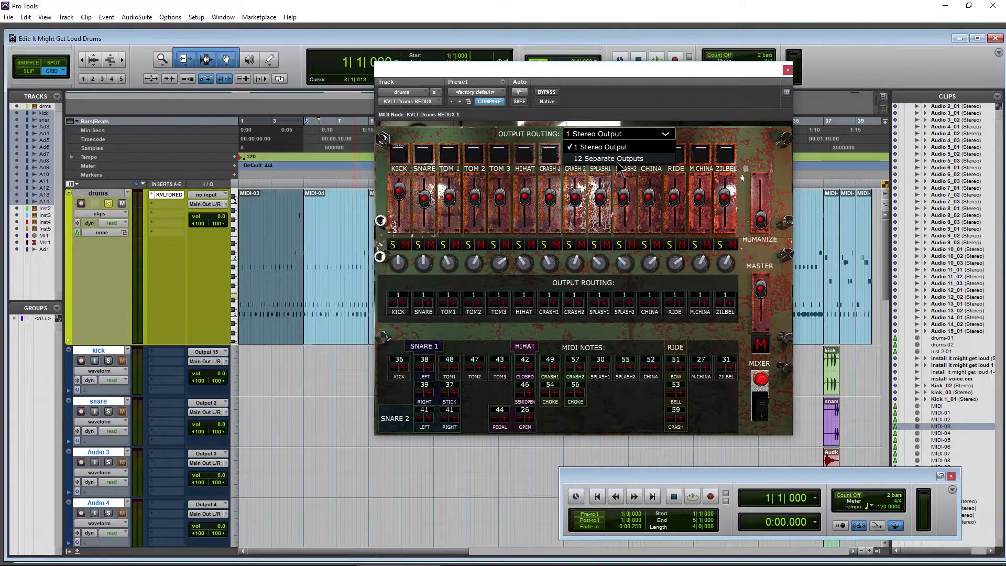
pyautogui.click(612, 159)
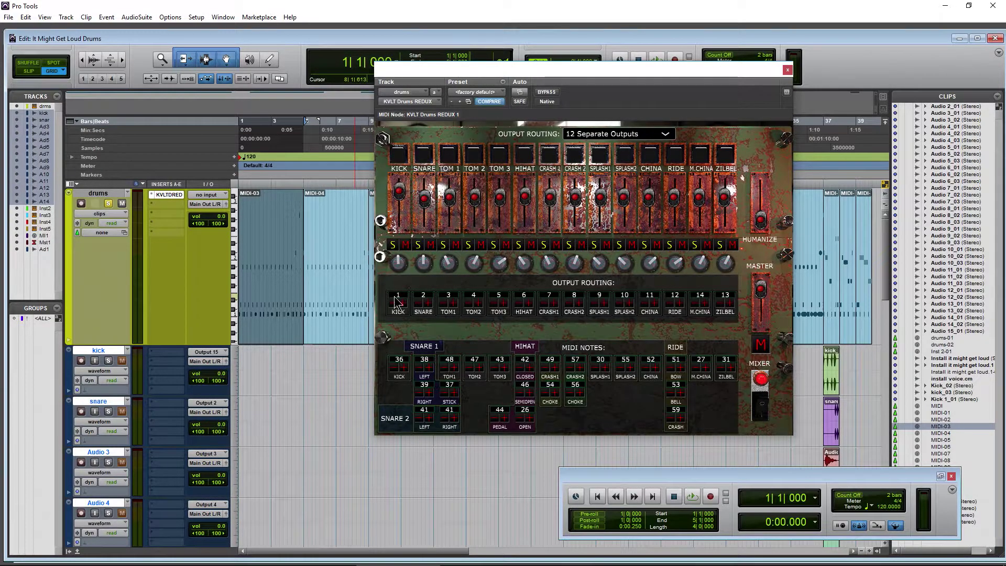
pyautogui.scroll(-3, 199, 413)
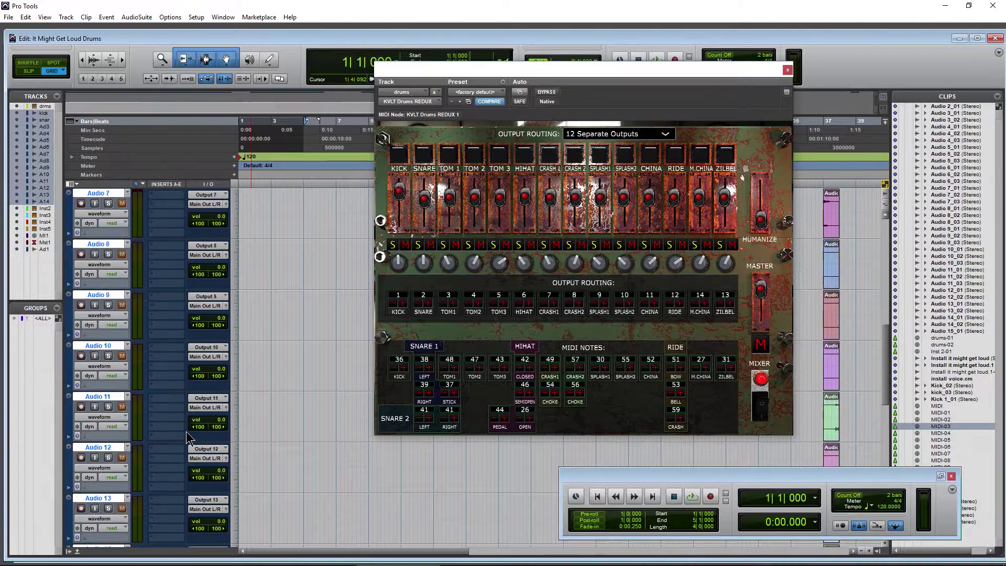
pyautogui.scroll(3, 172, 445)
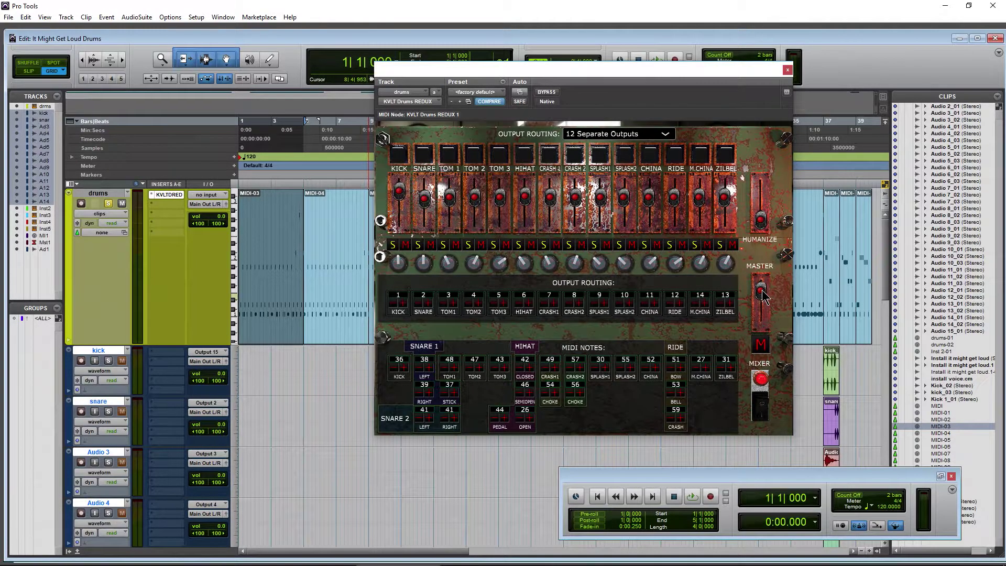
# - Hide the drum plugin's mixer and audition the kick, snare and toms on the drum kit picture
pyautogui.click(760, 378)
pyautogui.click(572, 326)
pyautogui.click(519, 321)
pyautogui.click(559, 264)
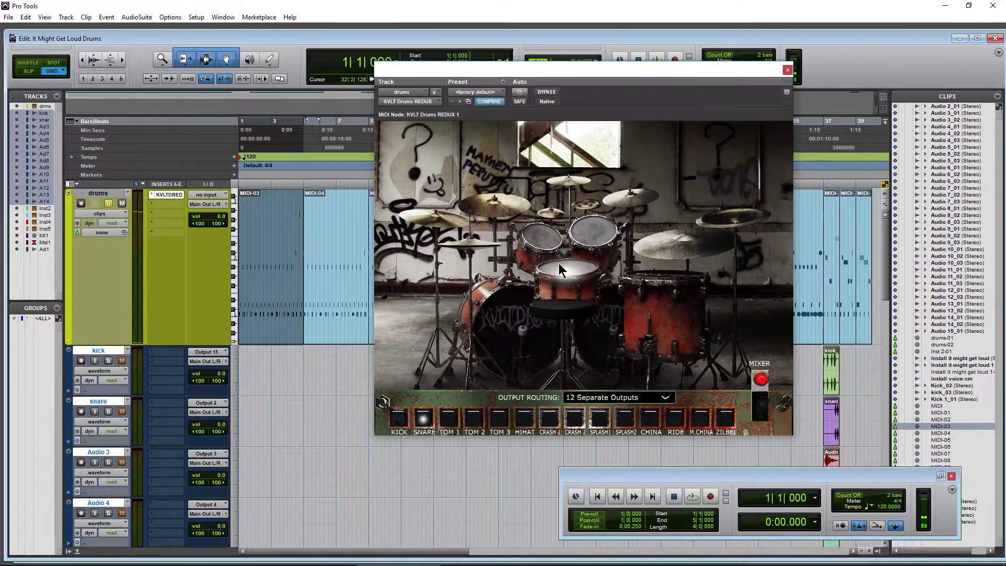
pyautogui.click(561, 272)
pyautogui.click(563, 271)
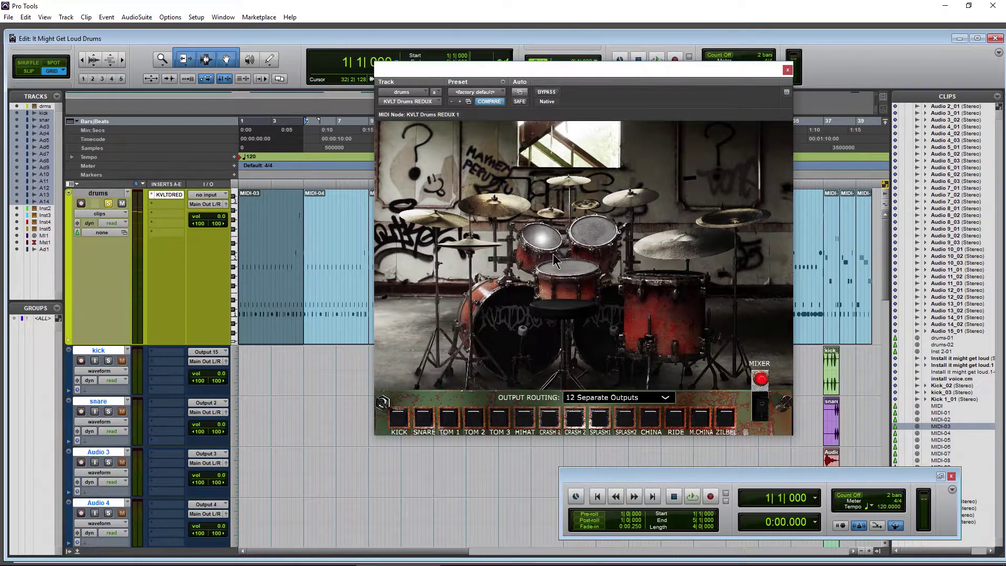
pyautogui.click(542, 238)
pyautogui.click(595, 231)
pyautogui.click(568, 276)
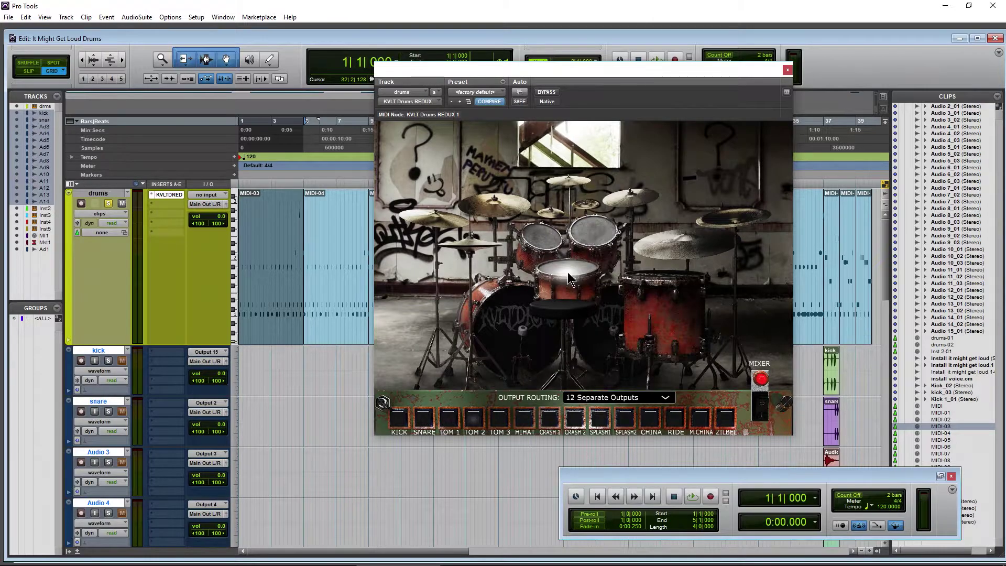
pyautogui.click(600, 343)
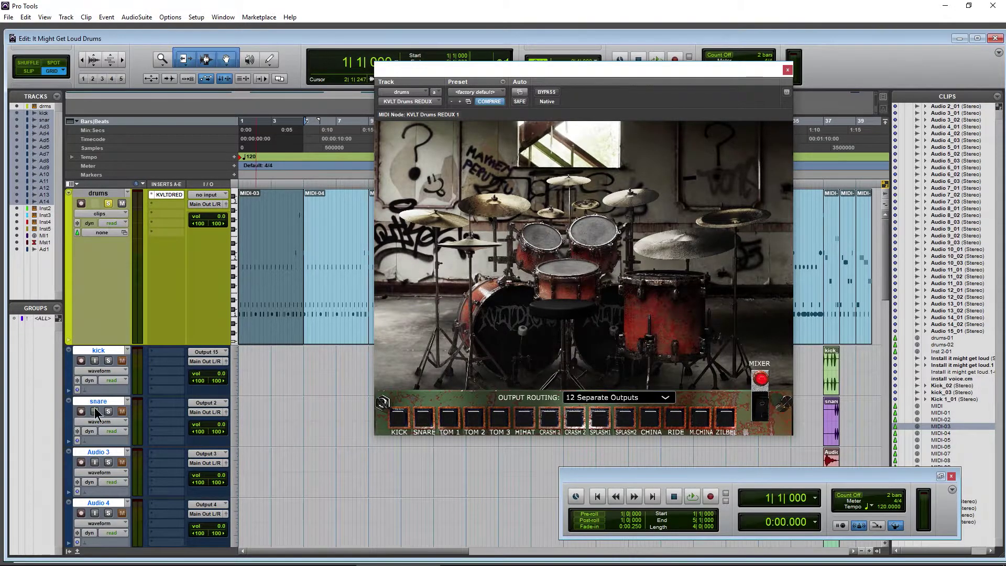
# - Unsolo the drums track, enable input monitoring on the snare and Audio 3 tracks, and audition the snare and first tom
pyautogui.hotkey('shift', 'i')
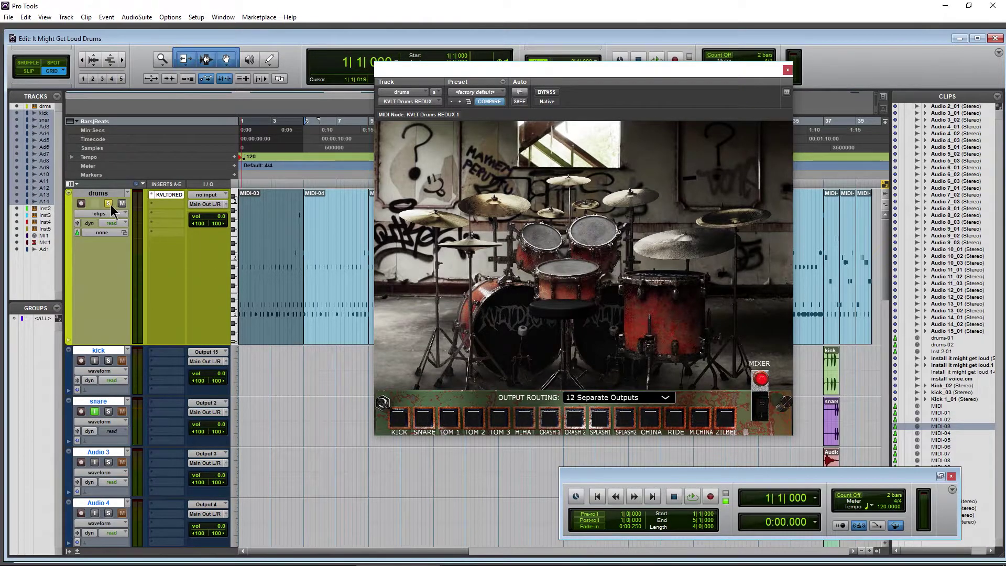
pyautogui.click(567, 273)
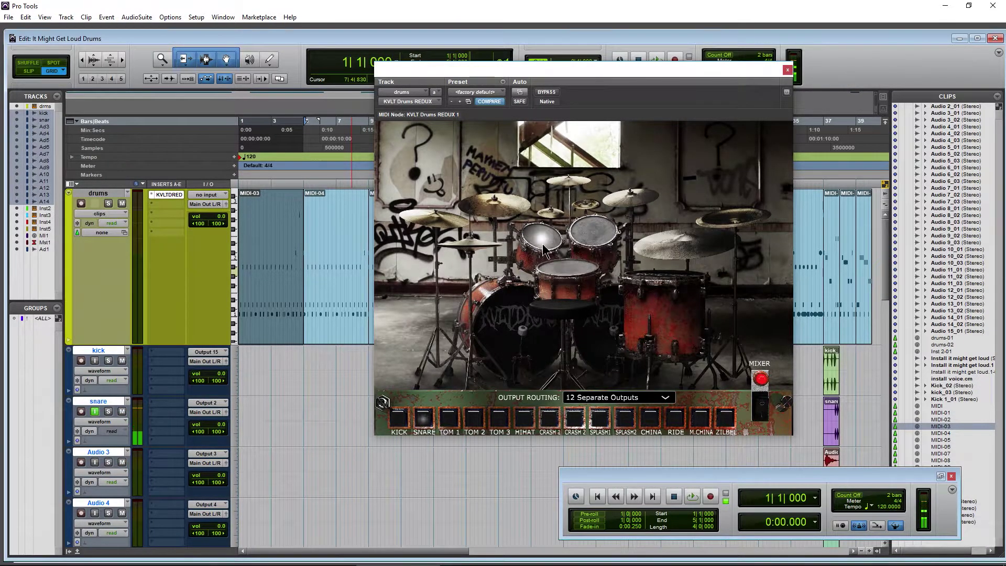
pyautogui.click(108, 462)
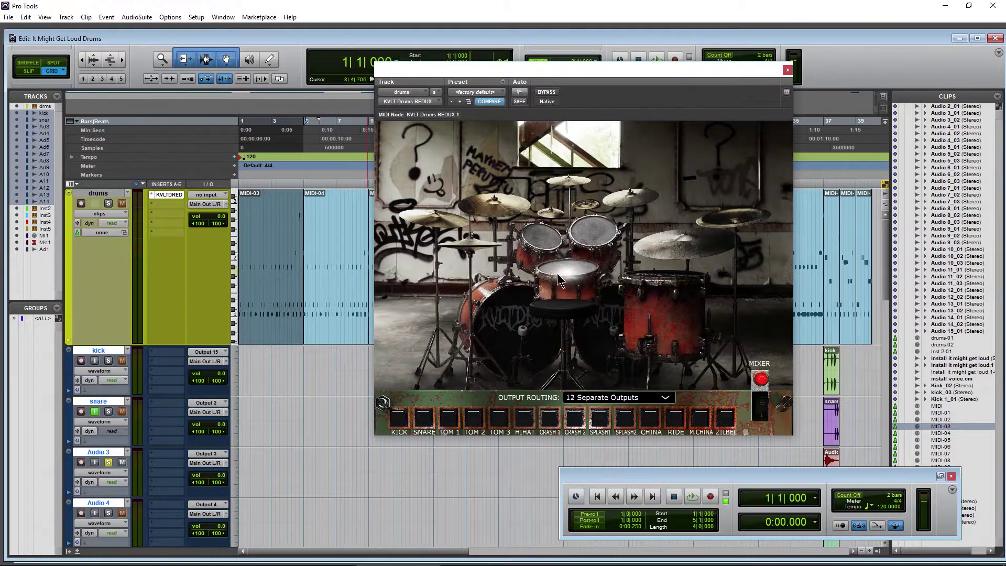
pyautogui.hotkey('shift', 'i')
pyautogui.click(539, 240)
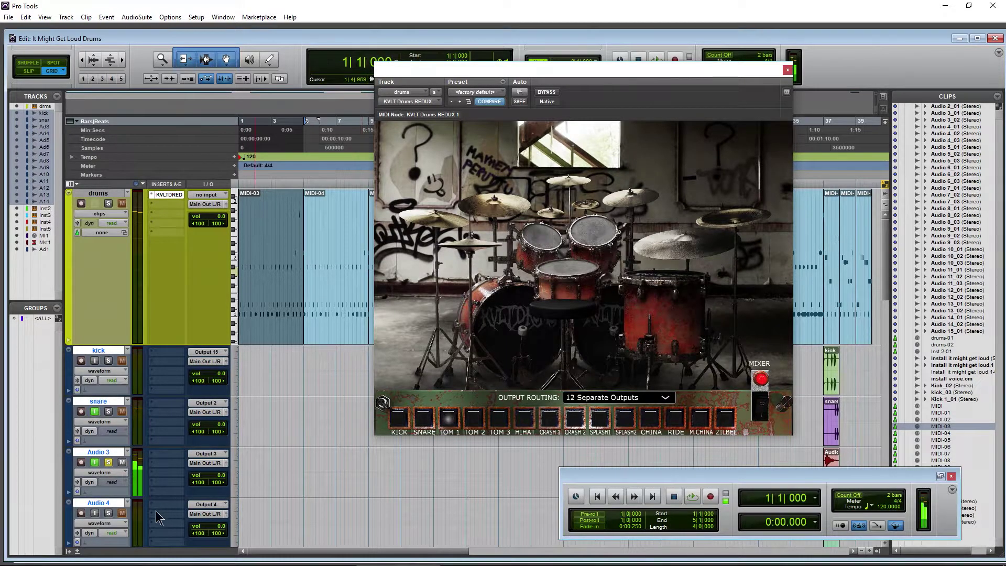
# - Enable input monitoring on Audio 4, unsolo Audio 3, and audition the snare, kick and second tom
pyautogui.click(94, 513)
pyautogui.click(109, 462)
pyautogui.click(561, 276)
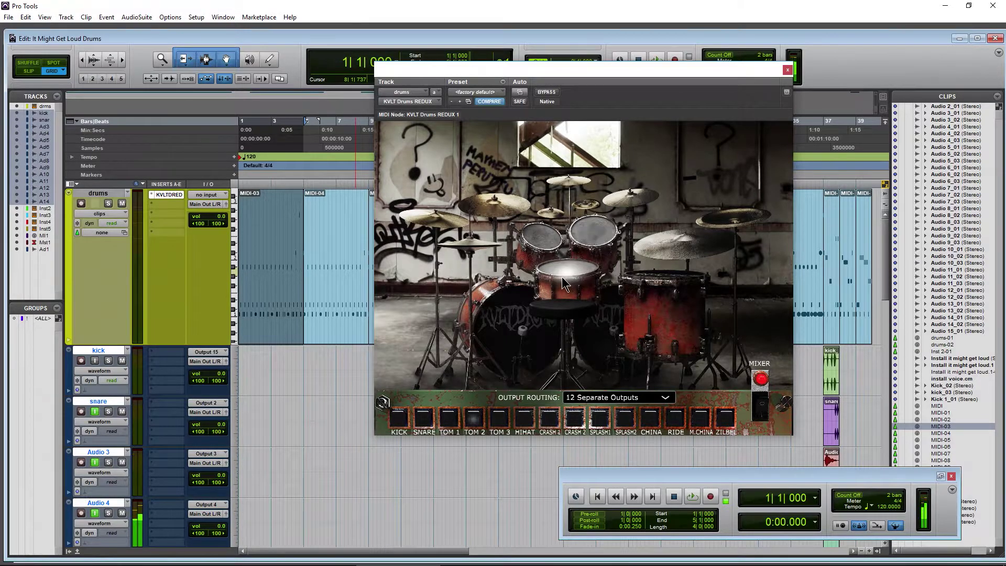
pyautogui.click(511, 322)
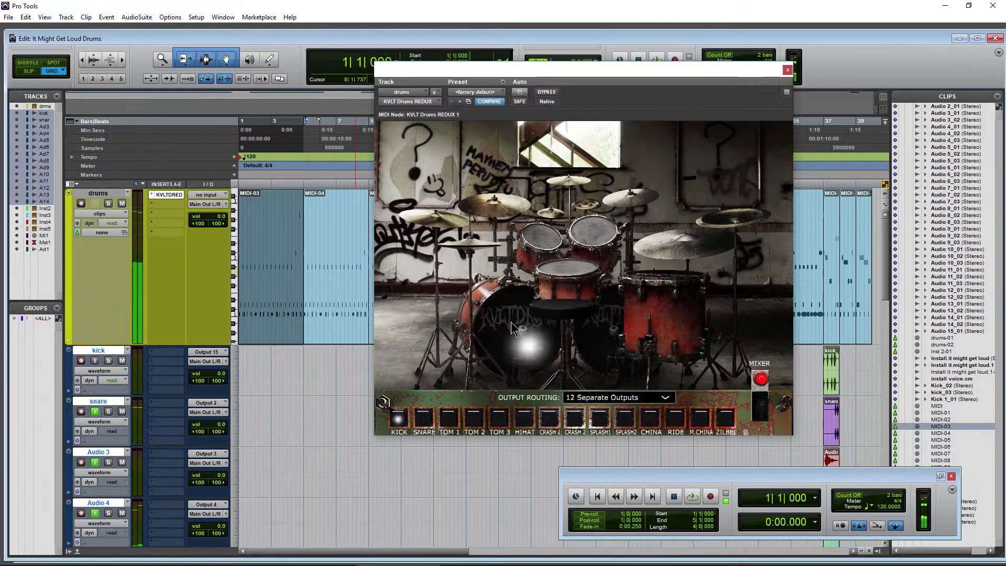
pyautogui.click(580, 275)
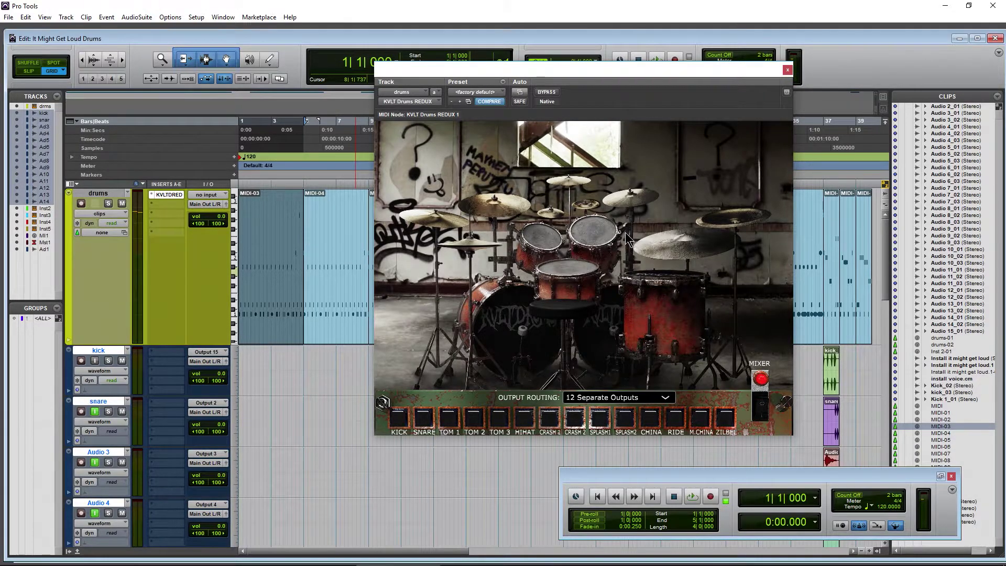
pyautogui.click(599, 240)
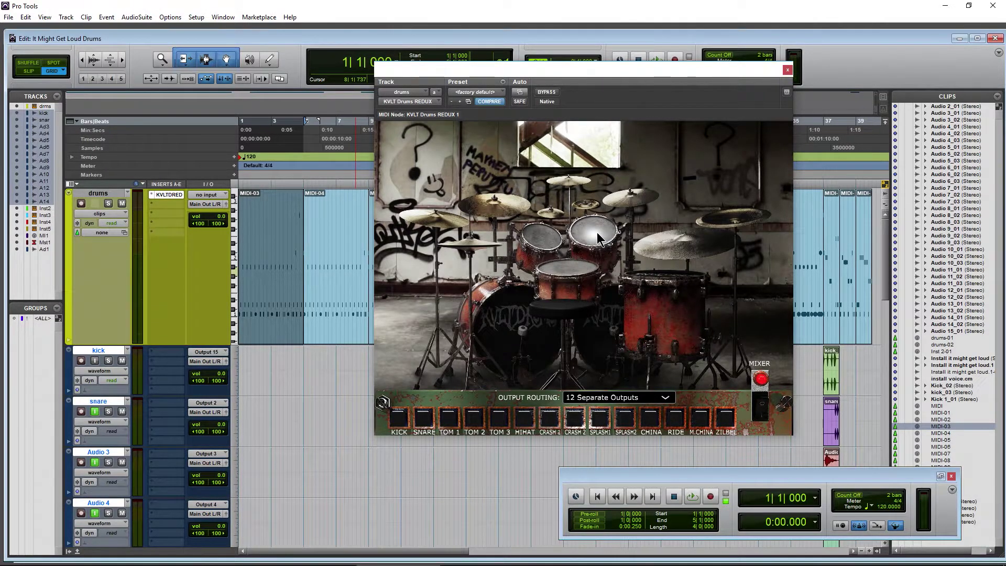
# - Switch to Chrome to look over the KVLT Drums product page, and return to the Pro Tools session
pyautogui.click(117, 557)
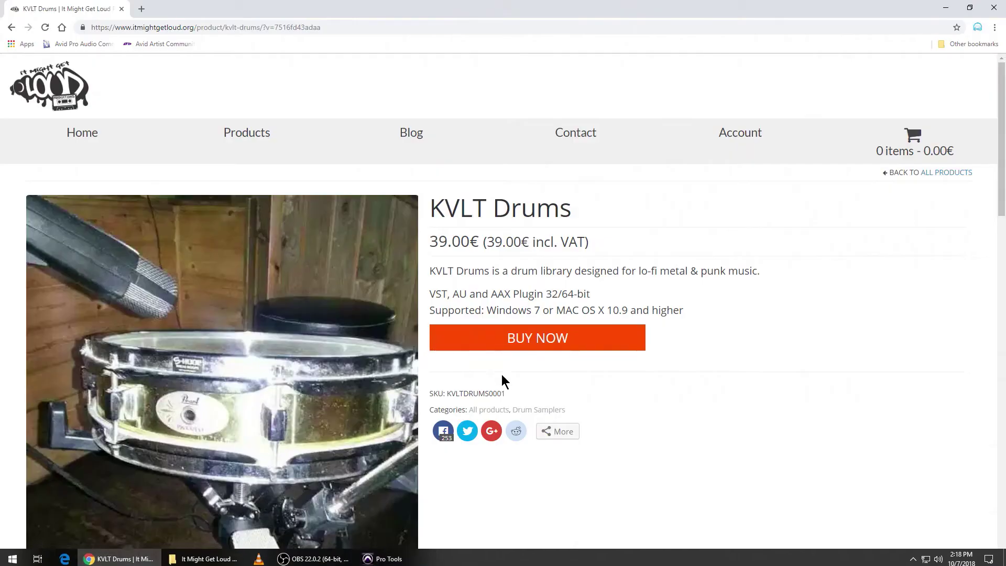
pyautogui.scroll(-15, 502, 374)
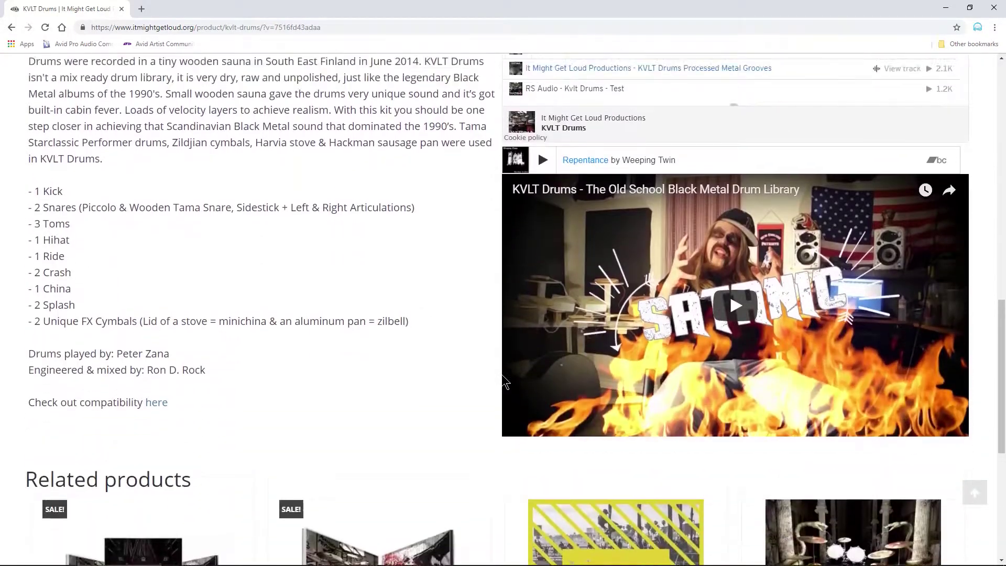
pyautogui.scroll(8, 501, 374)
pyautogui.scroll(6, 502, 374)
pyautogui.moveTo(311, 562)
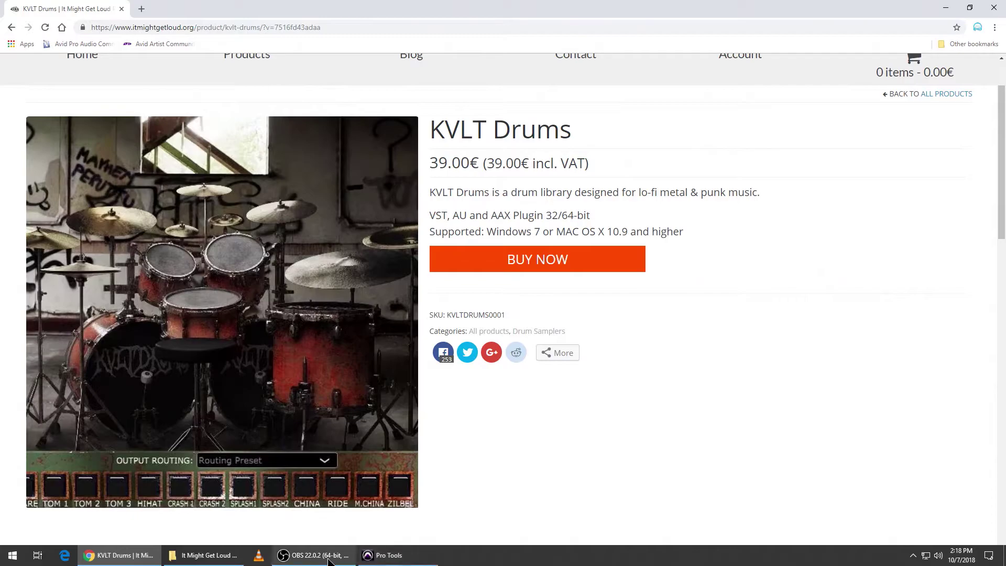
pyautogui.click(385, 555)
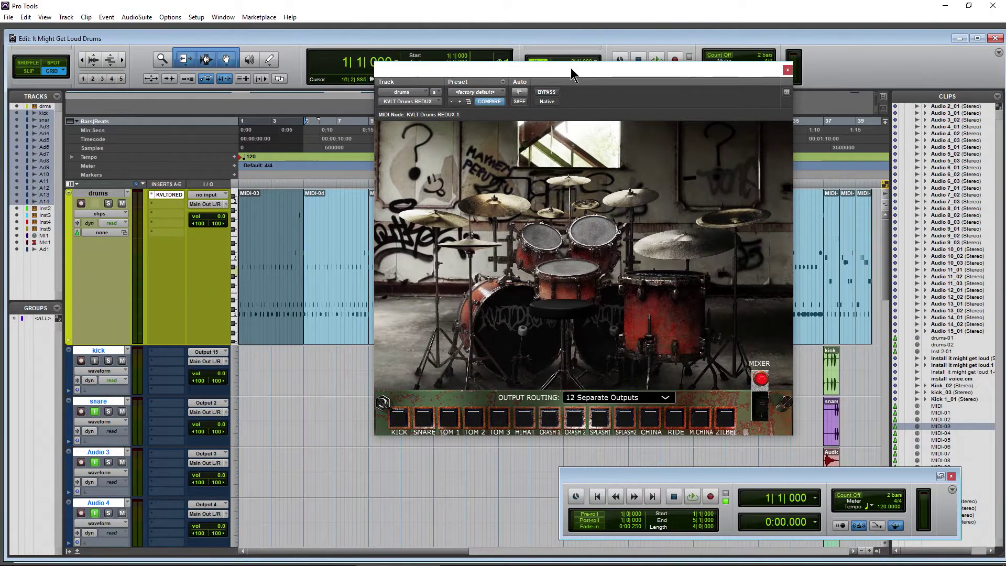
pyautogui.moveTo(570, 68); pyautogui.dragTo(581, 80)
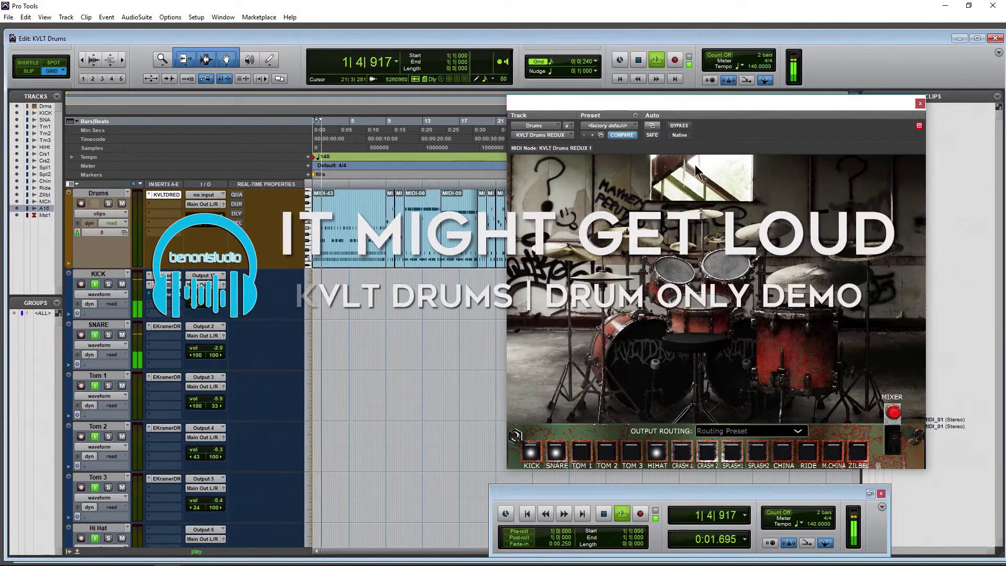
# - Compare the SNARE track's Eddie Kramer drum insert bypassed and active during playback, and close its window
pyautogui.moveTo(822, 108); pyautogui.dragTo(836, 105)
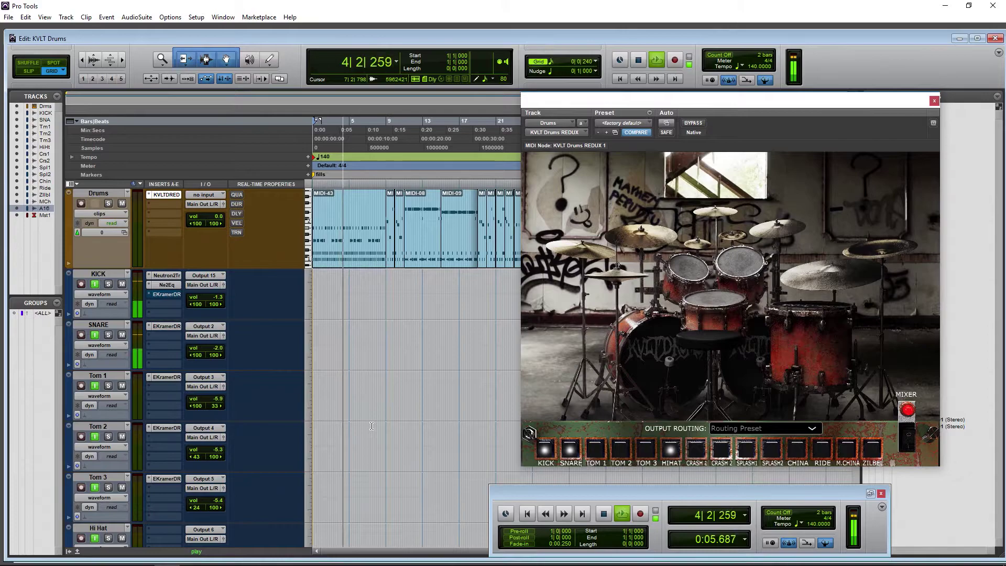
pyautogui.click(165, 326)
pyautogui.click(693, 124)
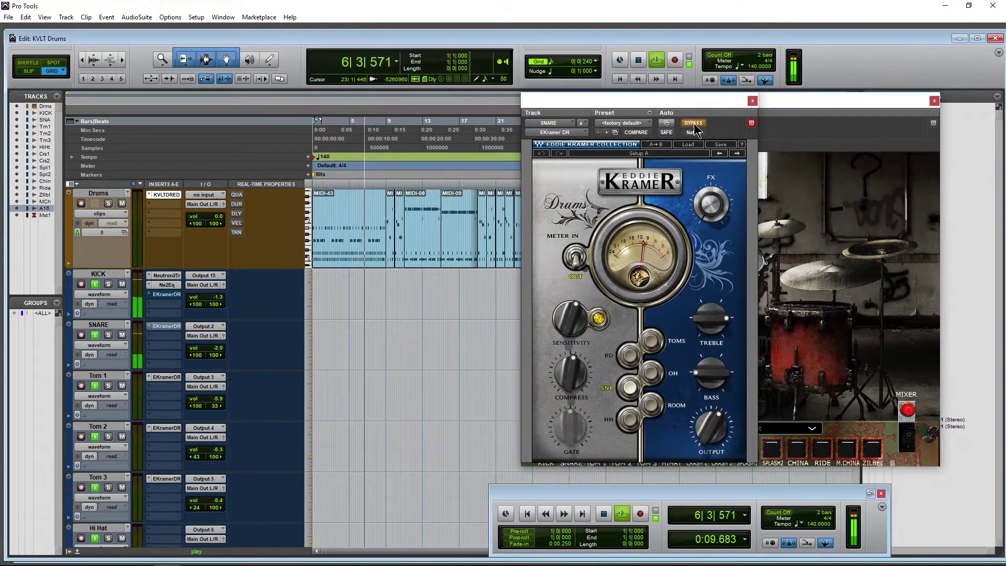
pyautogui.click(693, 124)
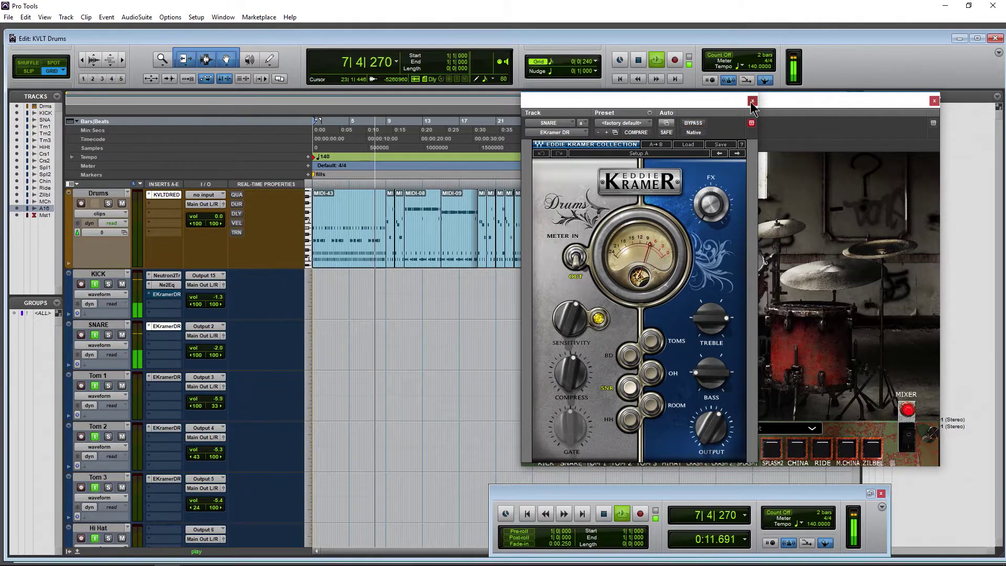
pyautogui.click(752, 101)
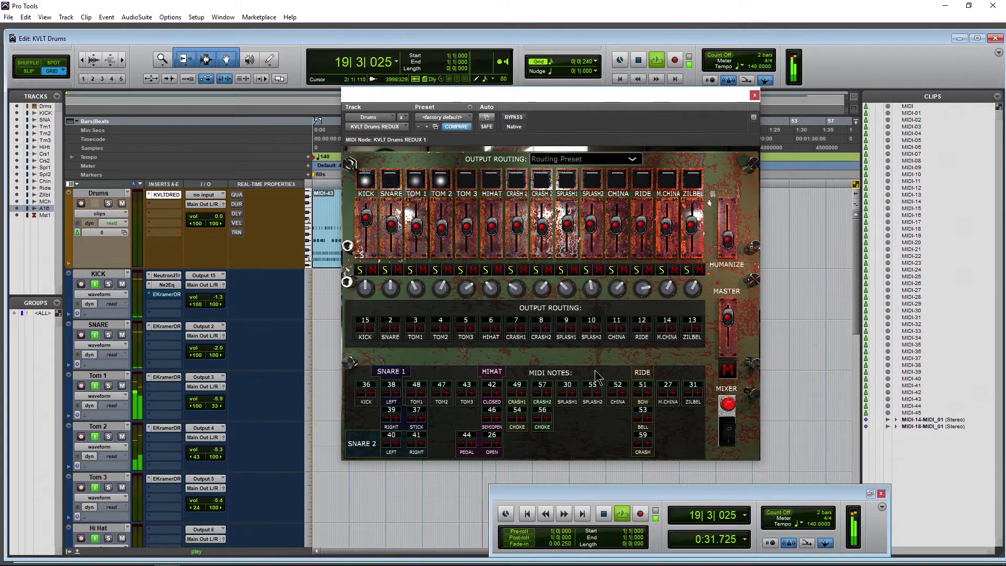
# - Try a higher Humanize setting during playback, bring it back down, and hide the plugin's mixer
pyautogui.moveTo(727, 240); pyautogui.dragTo(732, 222)
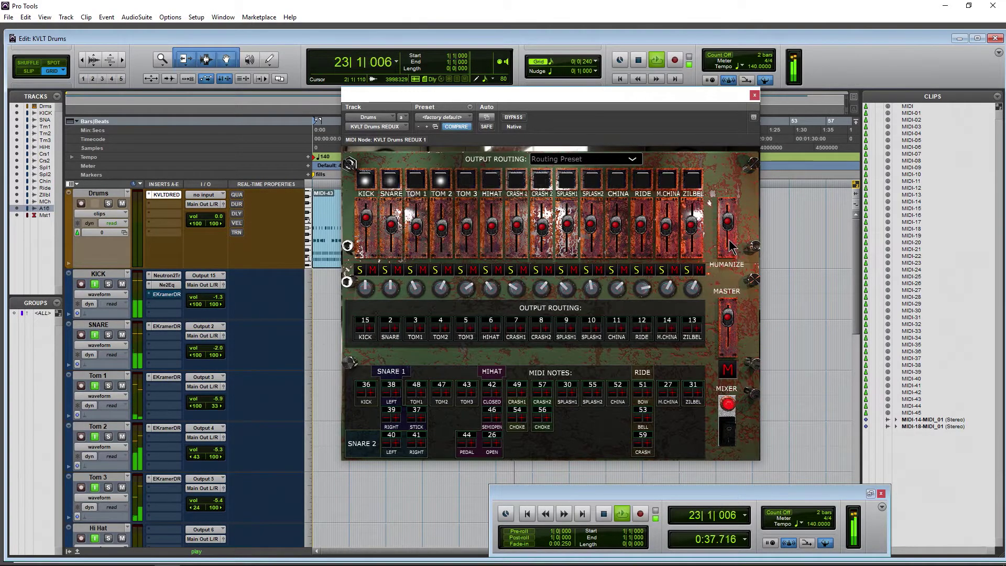
pyautogui.moveTo(730, 223)
pyautogui.mouseDown()
pyautogui.moveTo(731, 259)
pyautogui.moveTo(732, 220)
pyautogui.mouseUp()
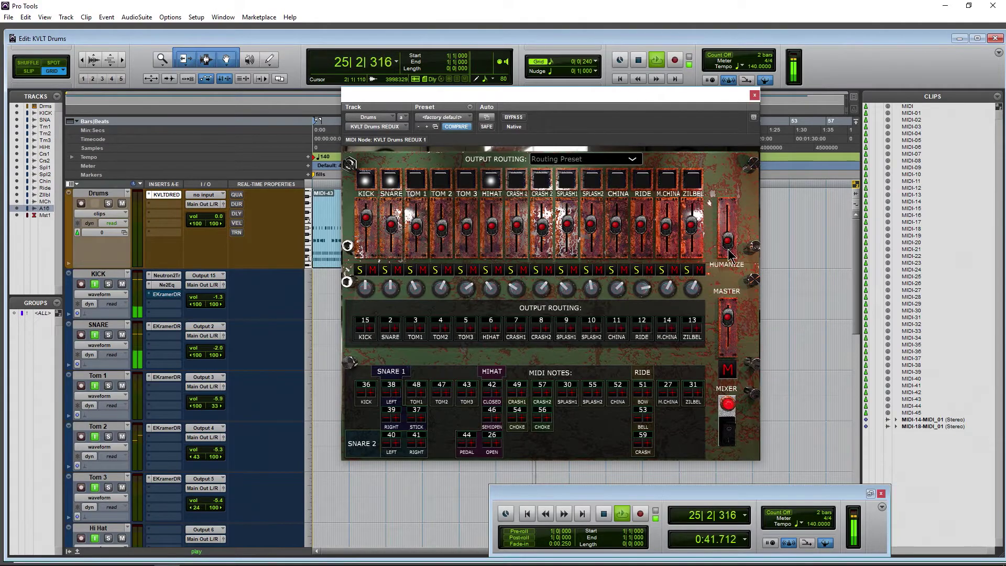
pyautogui.click(727, 403)
# - Shift the plugin window away from the track controls and look over the separate drum output tracks during playback
pyautogui.moveTo(555, 101); pyautogui.dragTo(623, 107)
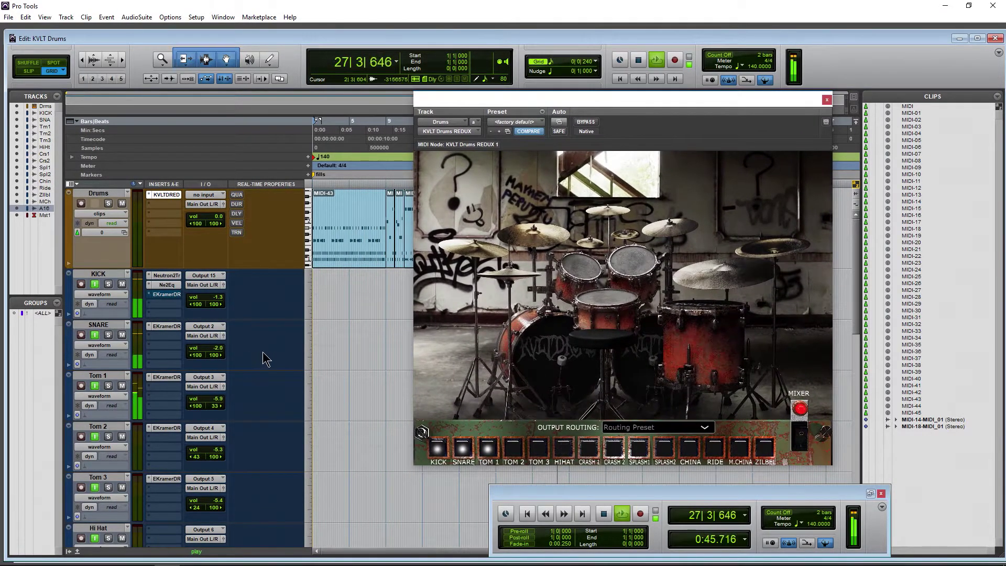
pyautogui.scroll(-10, 250, 355)
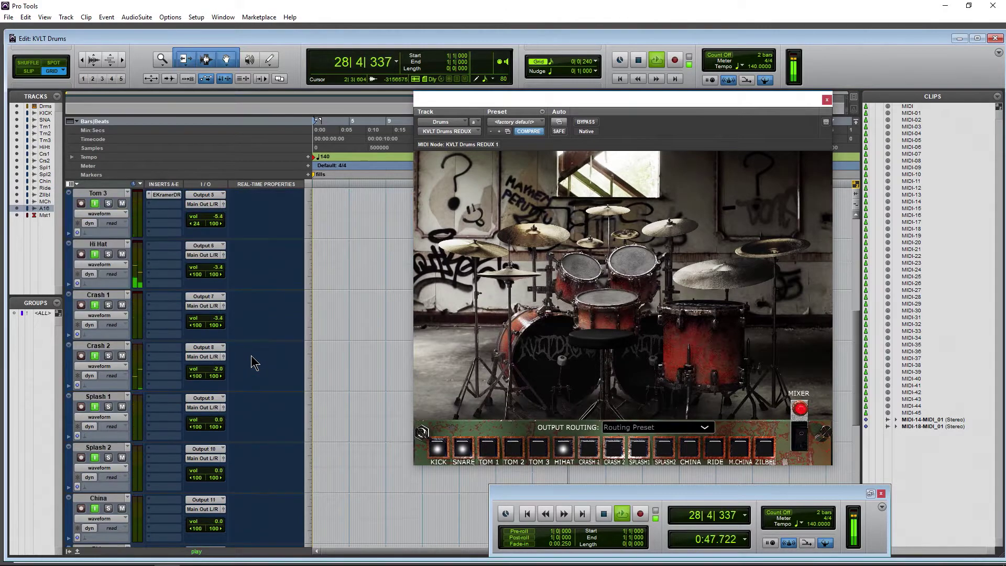
pyautogui.scroll(10, 250, 355)
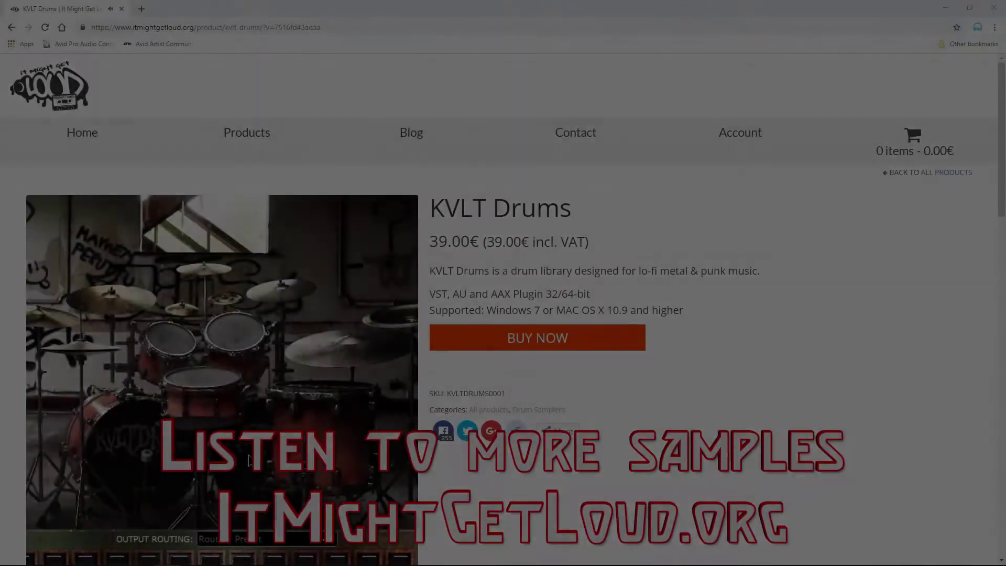
# - Look over the KVLT Drums product page in Chrome, down to the description and SoundCloud audio samples
pyautogui.scroll(-3, 503, 283)
pyautogui.scroll(-5, 249, 460)
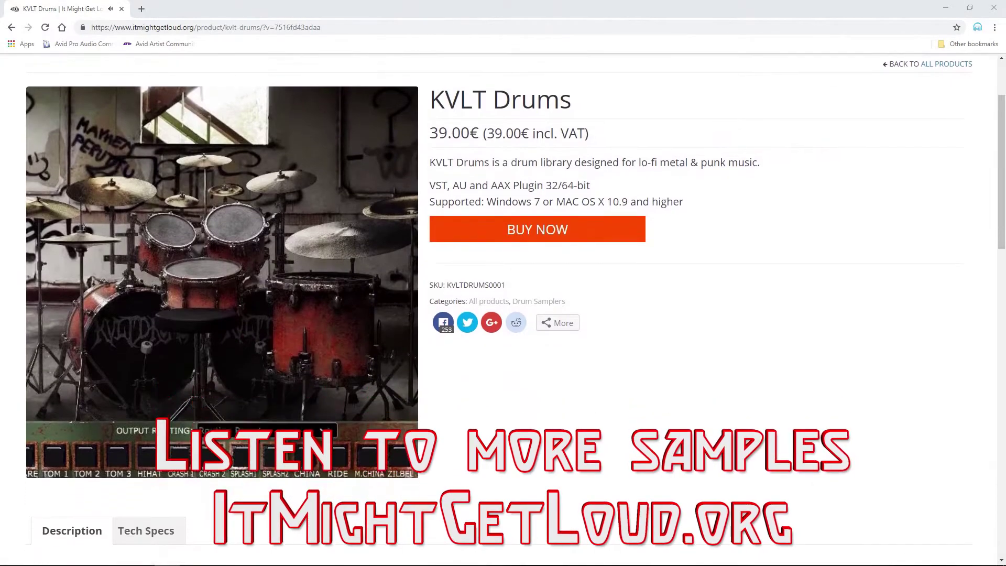
pyautogui.scroll(-3, 250, 460)
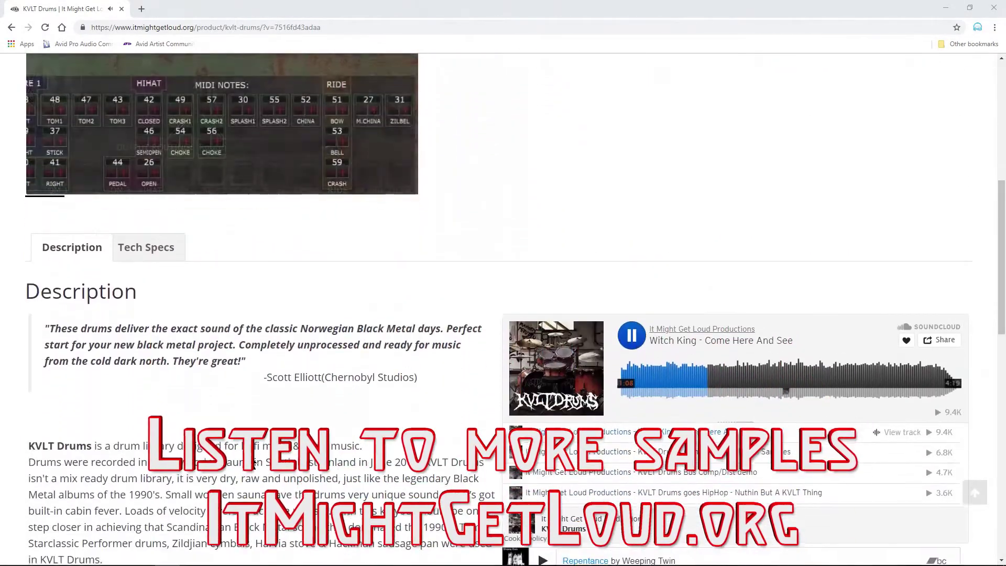
pyautogui.scroll(-2, 250, 461)
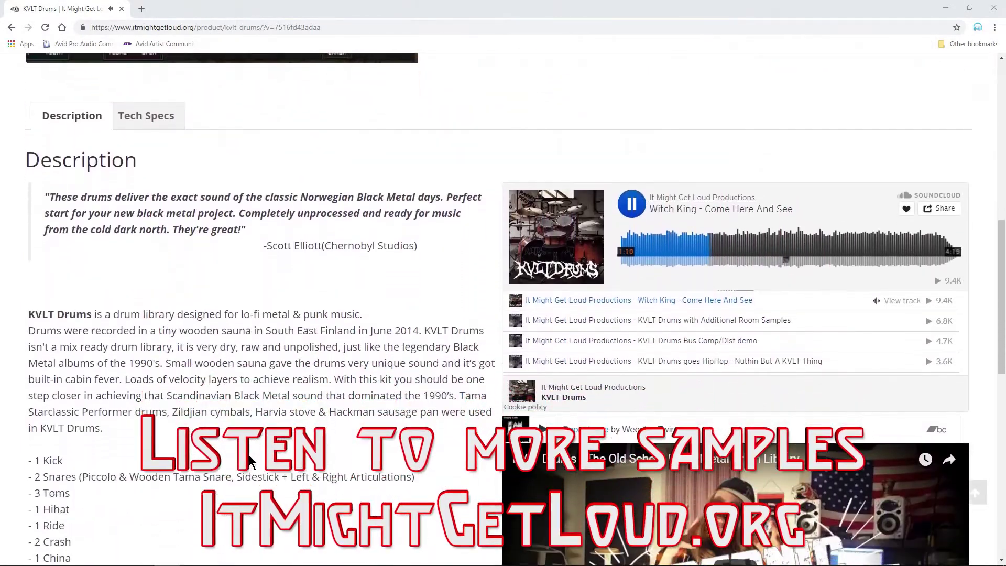